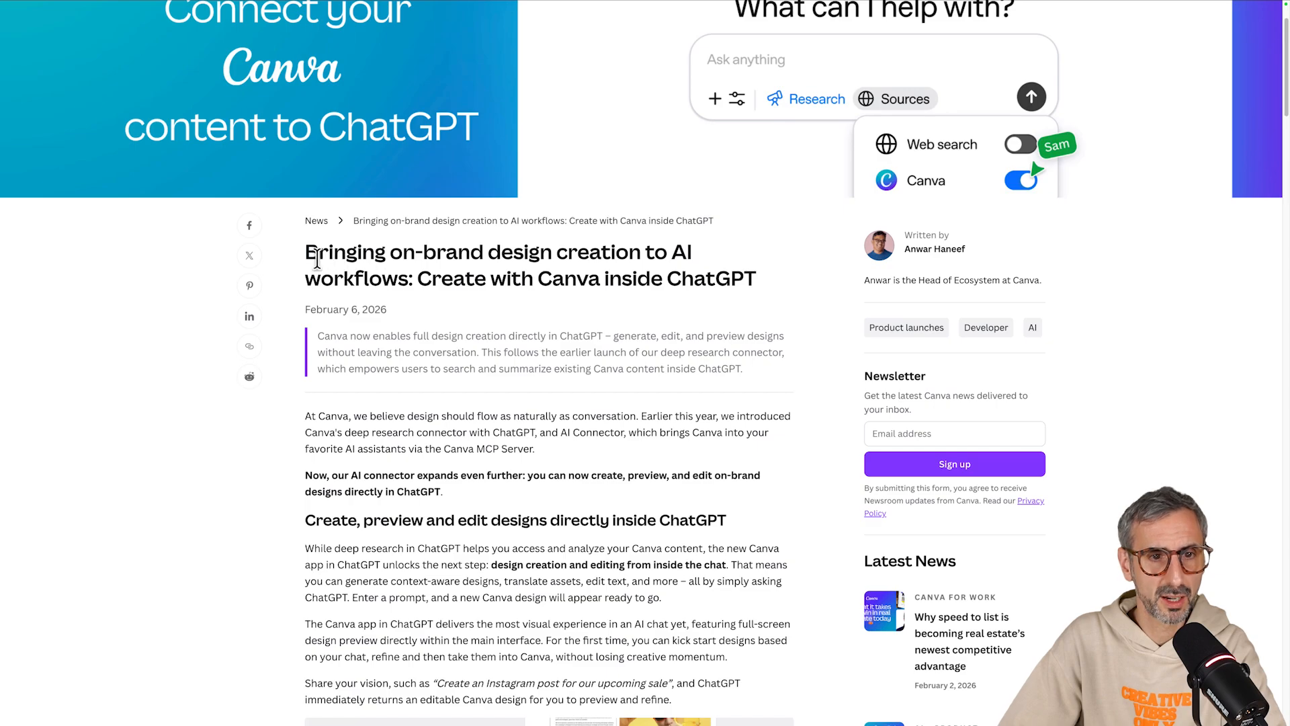
- Read the headline and introduction of the Canva news article about creating with Canva inside ChatGPT
left_click_drag(303, 259, 490, 268)
left_click(852, 303)
left_click_drag(759, 278, 296, 248)
left_click(381, 251)
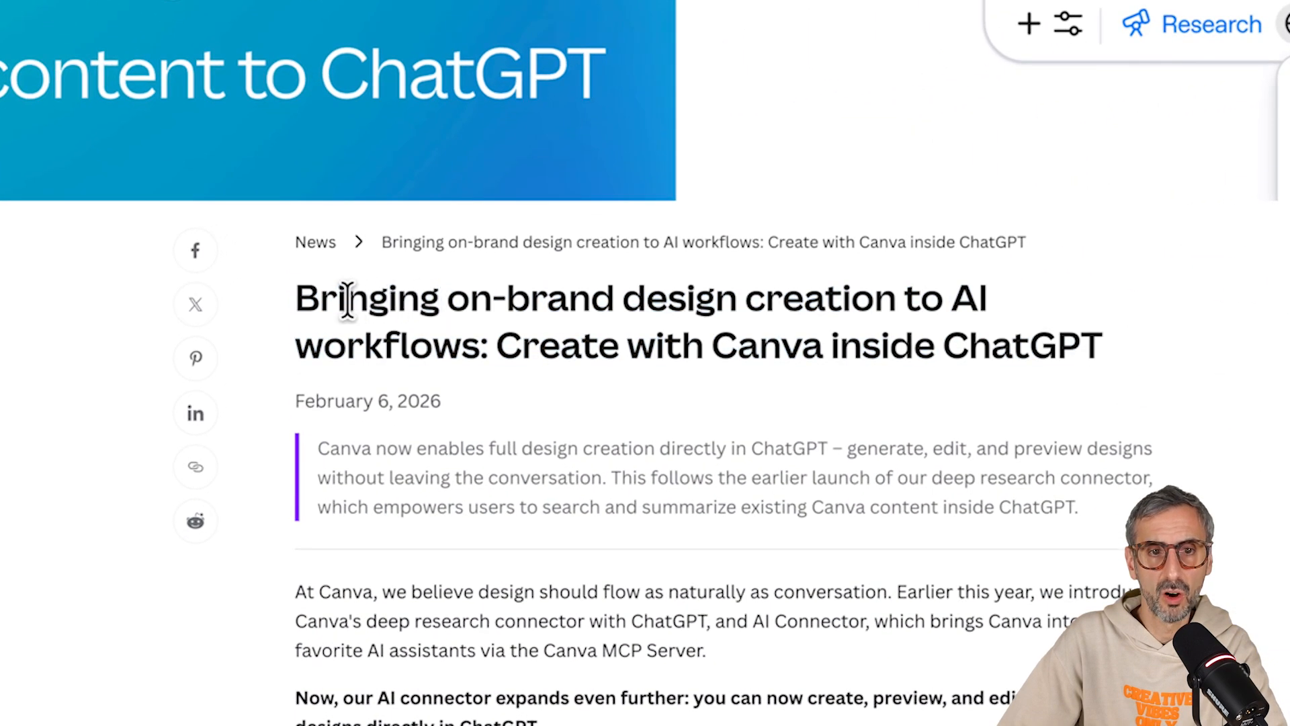
left_click_drag(296, 299, 817, 354)
left_click(813, 352)
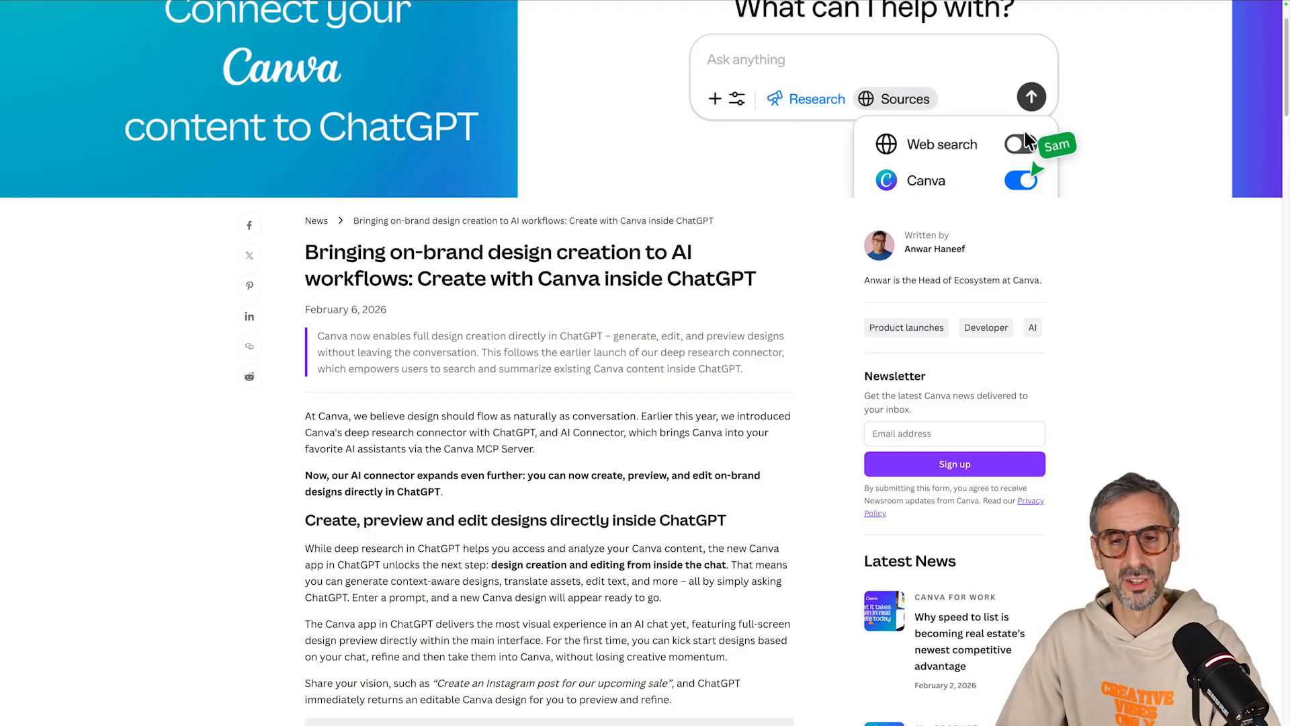
scroll(504, 289, "up", 3)
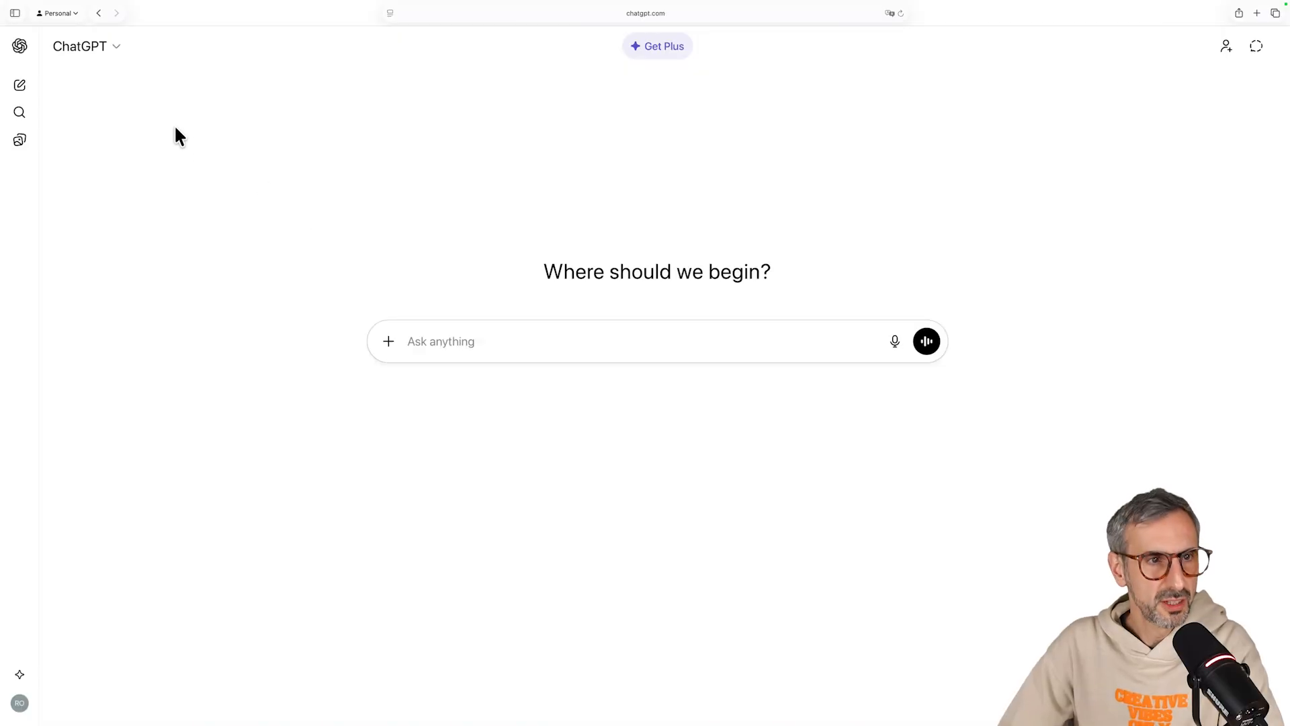
- Go to ChatGPT's app directory and open the details page of the Canva app
left_click(21, 46)
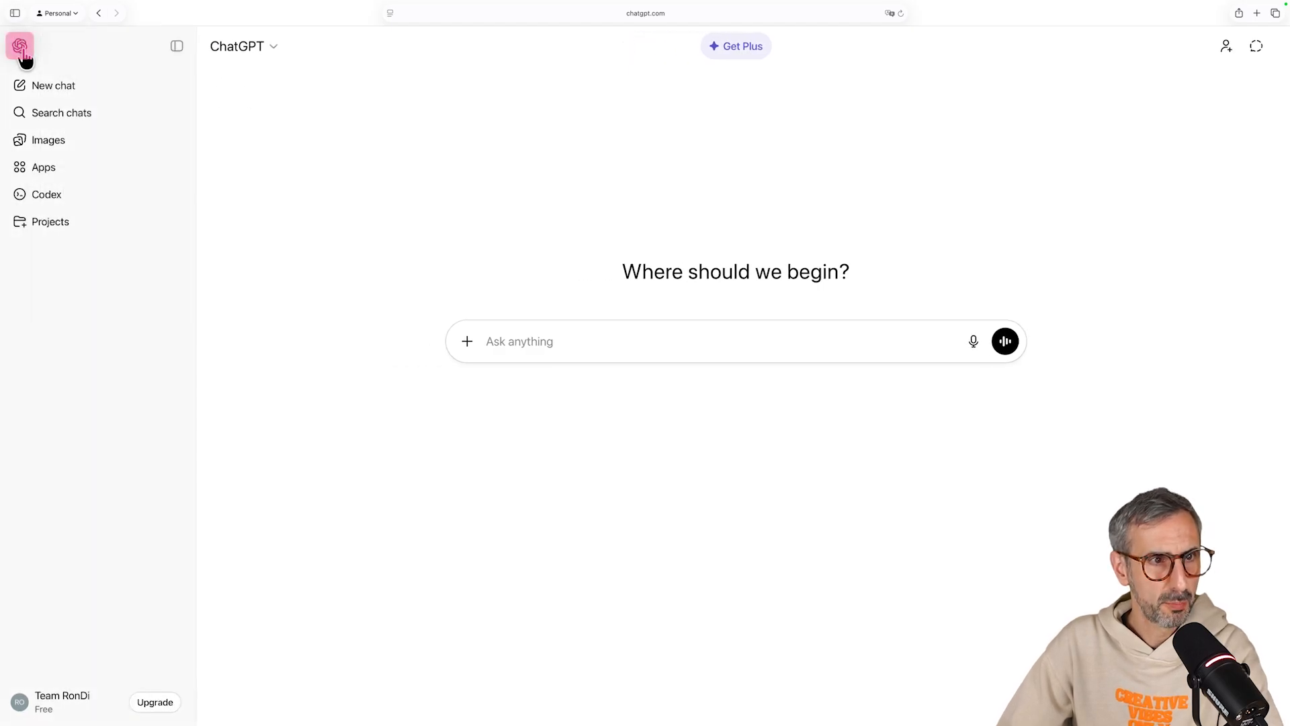
left_click(48, 177)
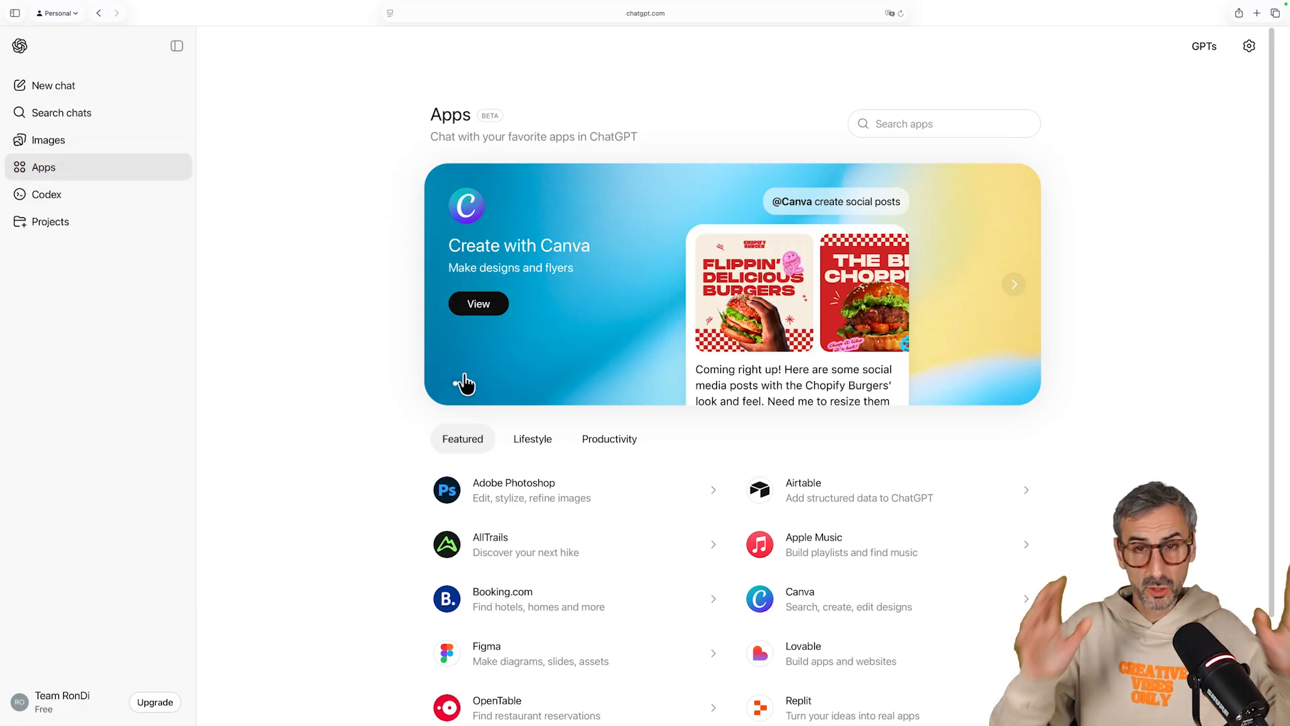
left_click(463, 384)
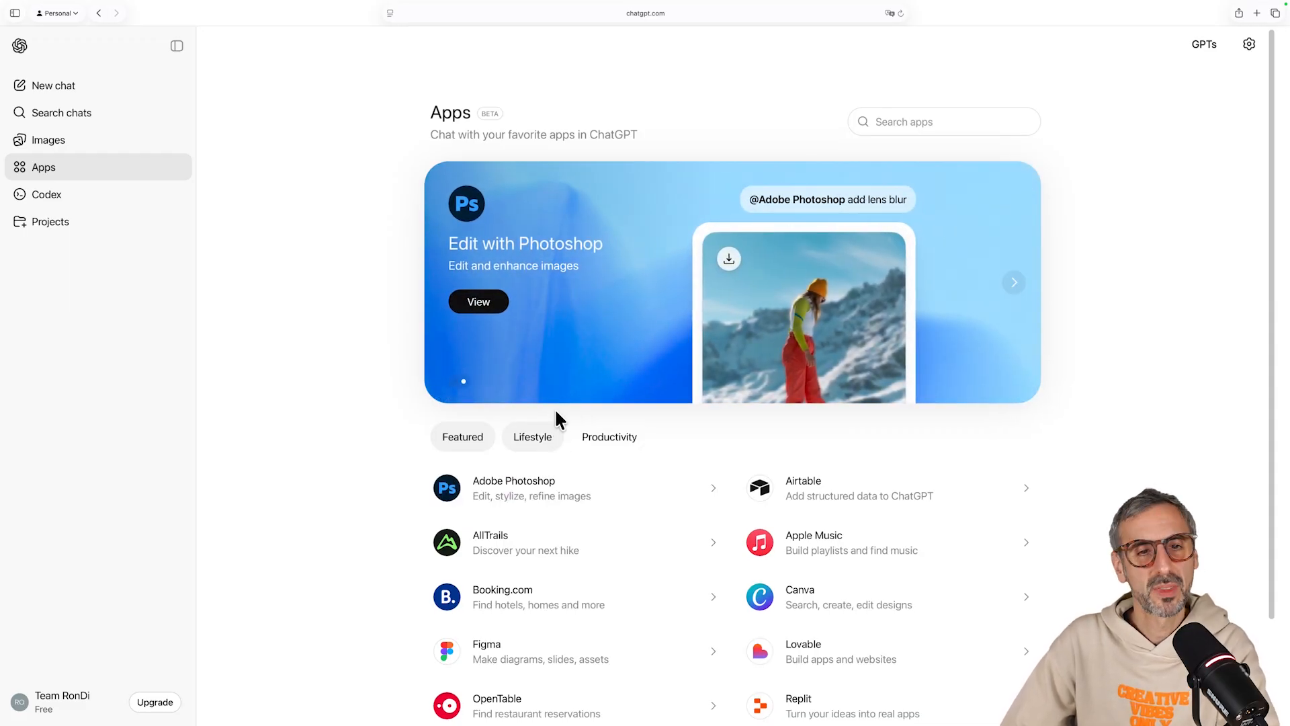
scroll(489, 500, "down", 2)
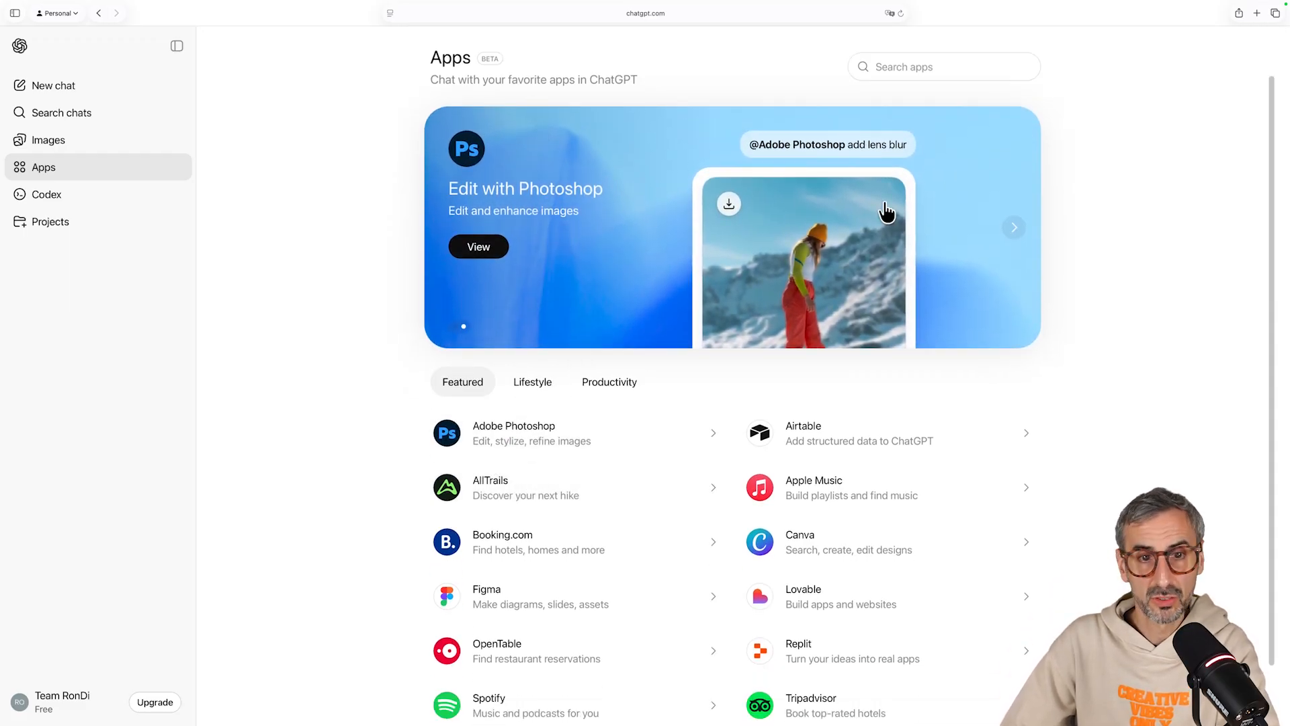
left_click(796, 543)
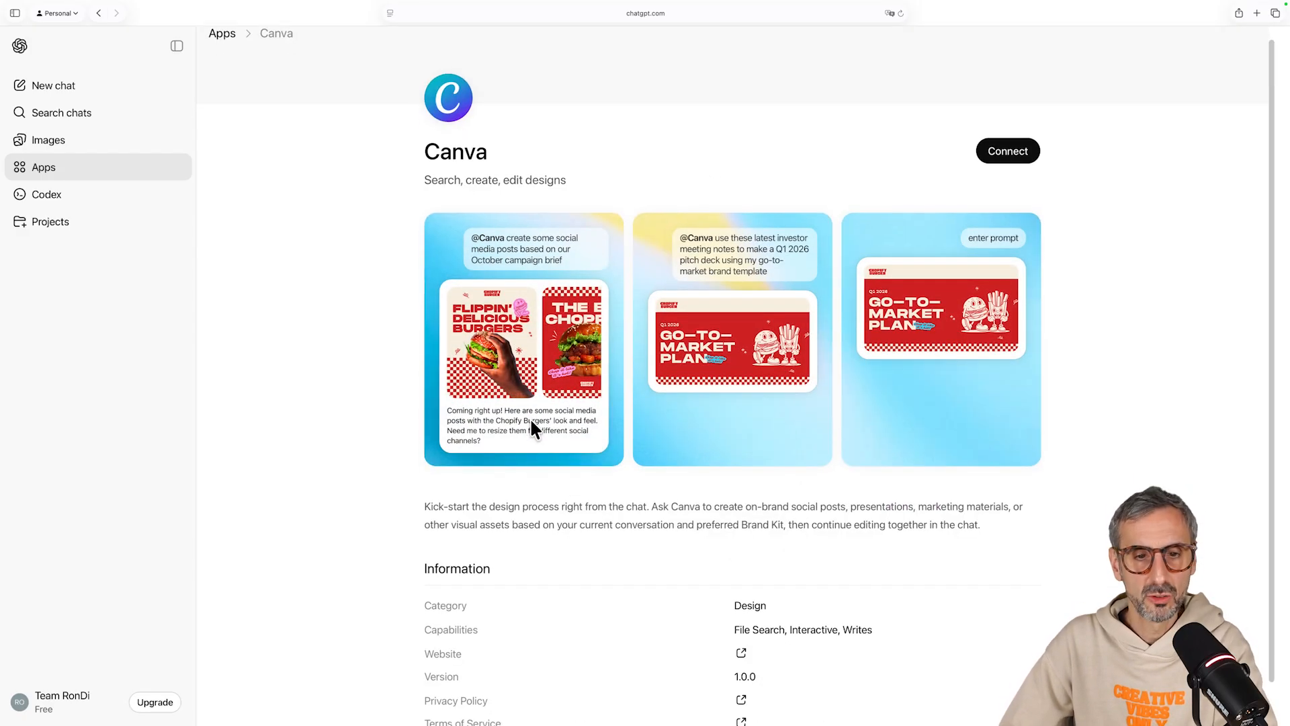
scroll(512, 521, "down", 2)
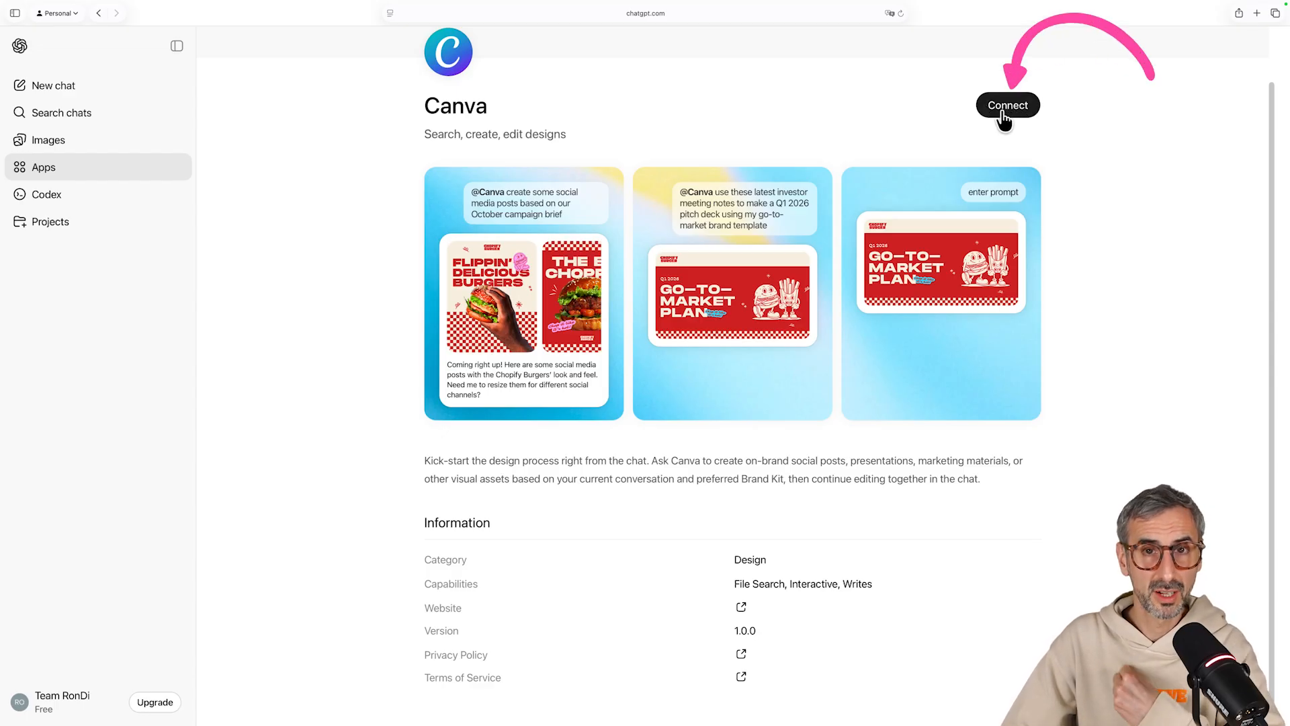
- Connect Canva to ChatGPT, selecting TEAM RONDI as the team and allowing the Canva AI Connector access
left_click(1002, 111)
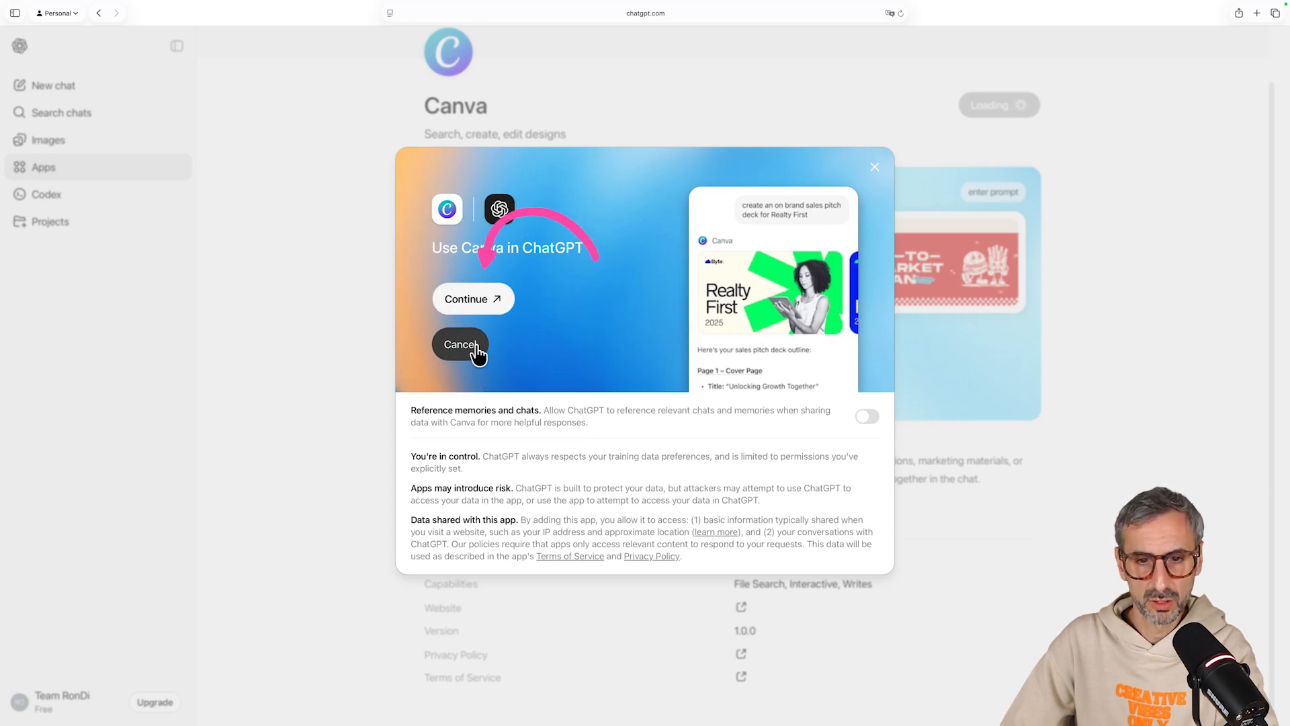
left_click(475, 300)
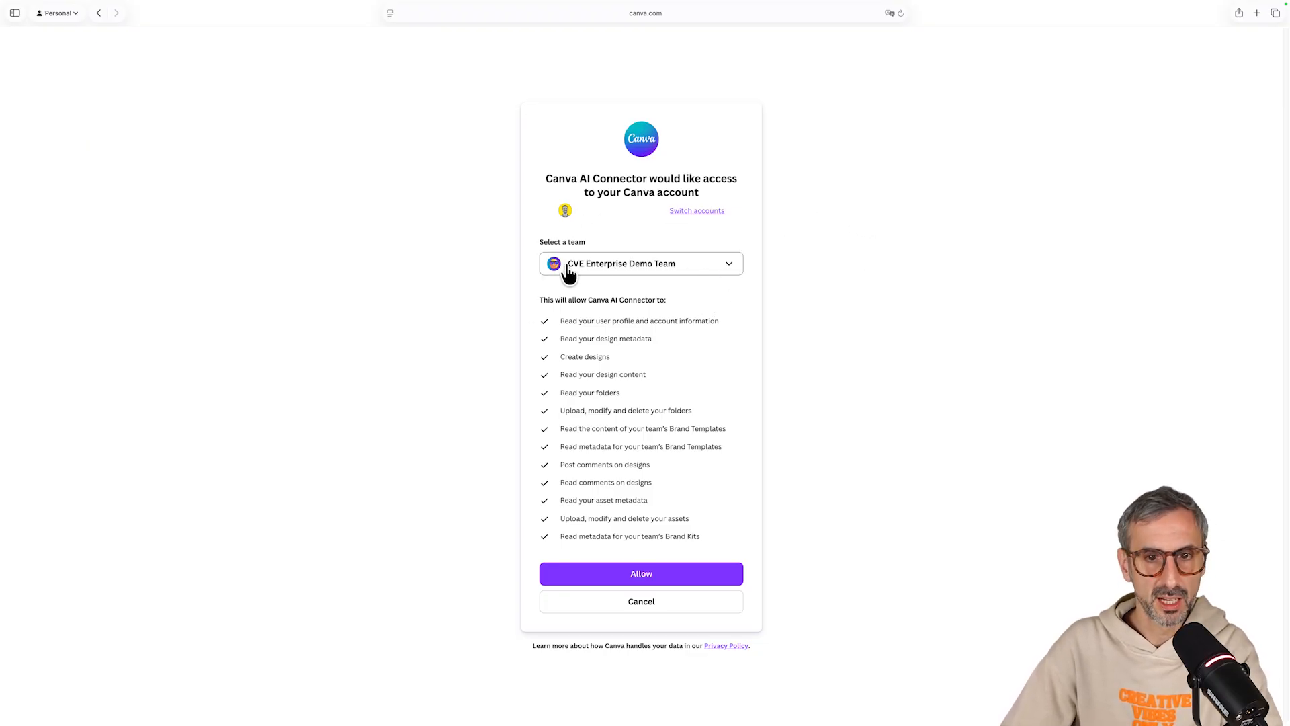
left_click(657, 268)
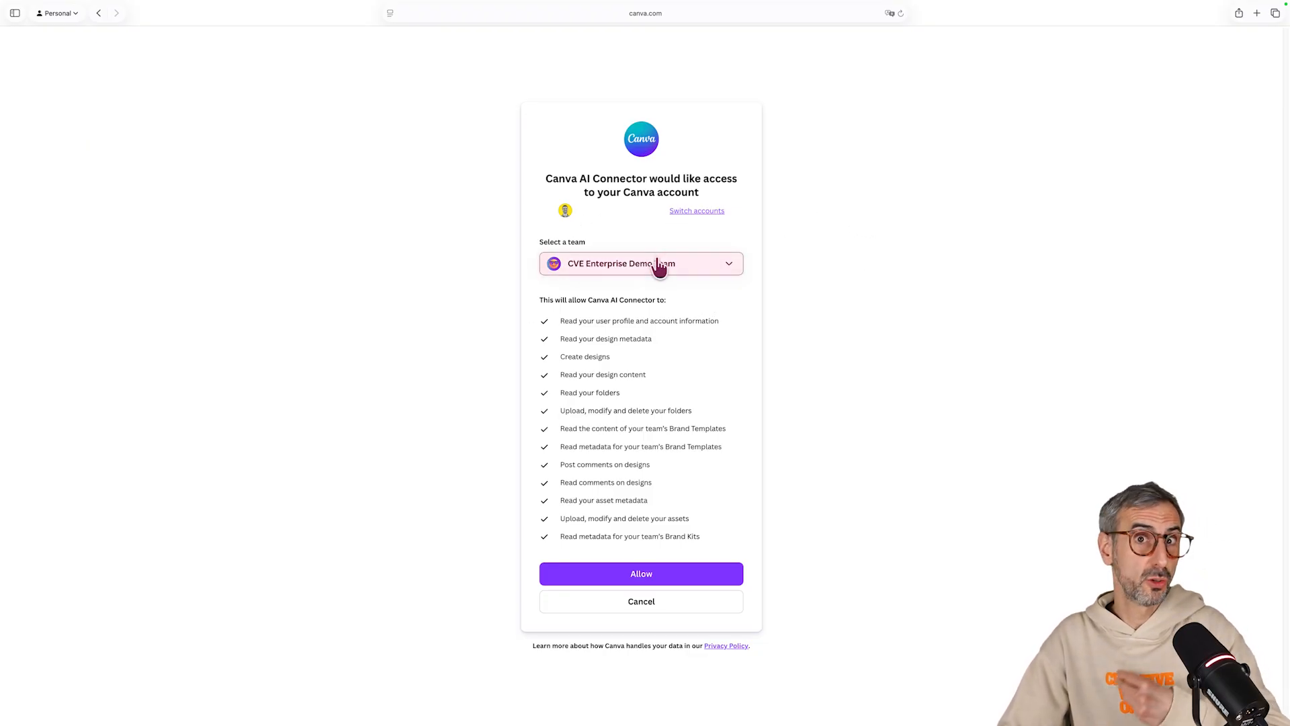
left_click(628, 274)
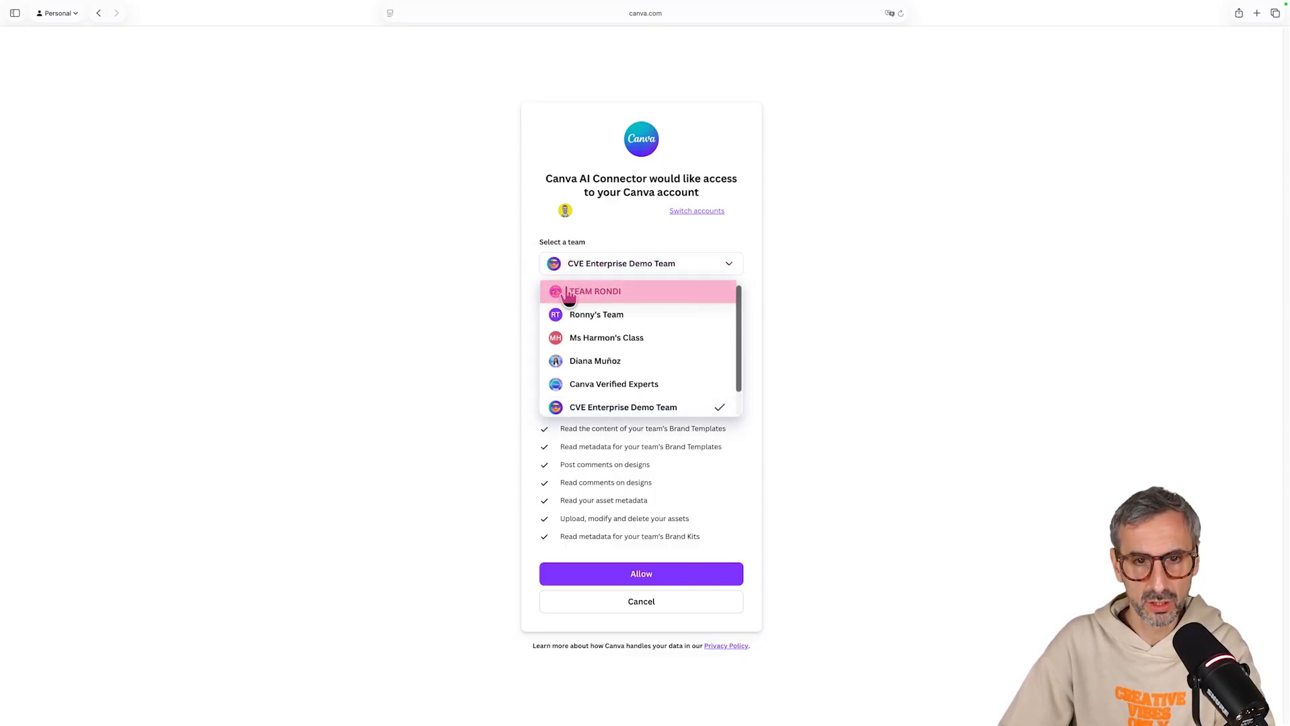
left_click(619, 291)
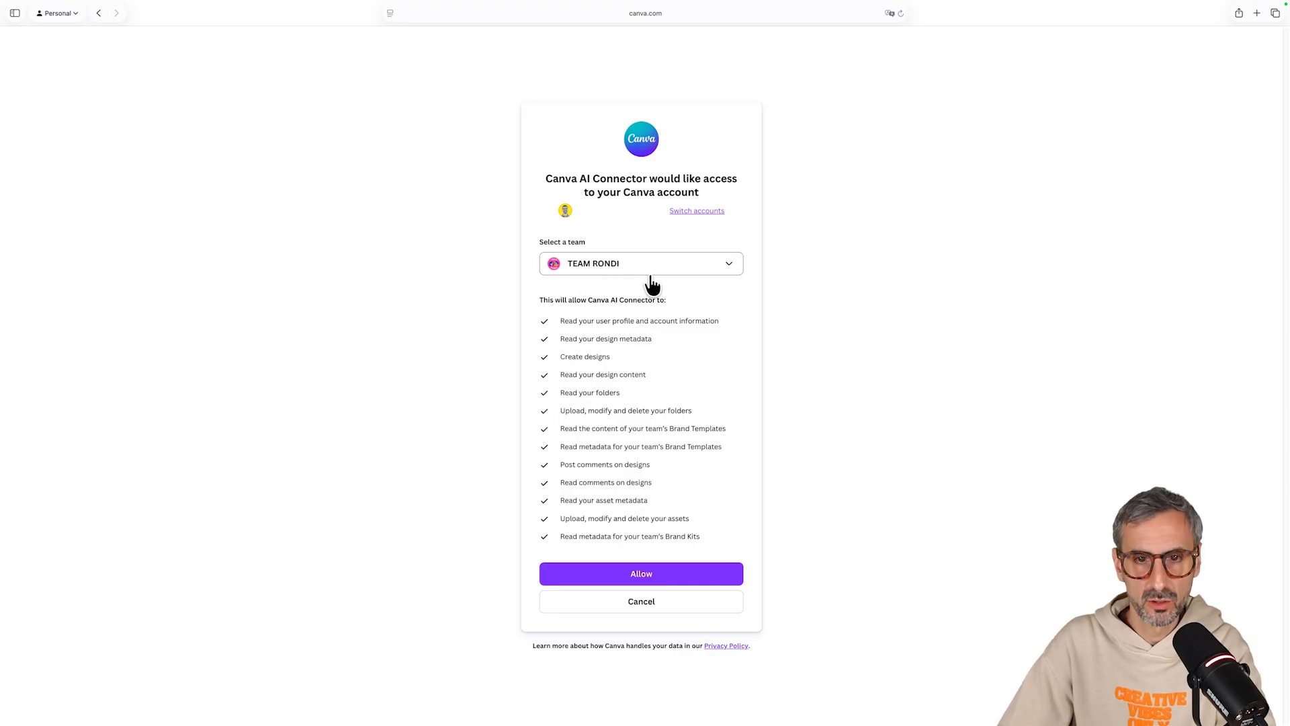
left_click(638, 579)
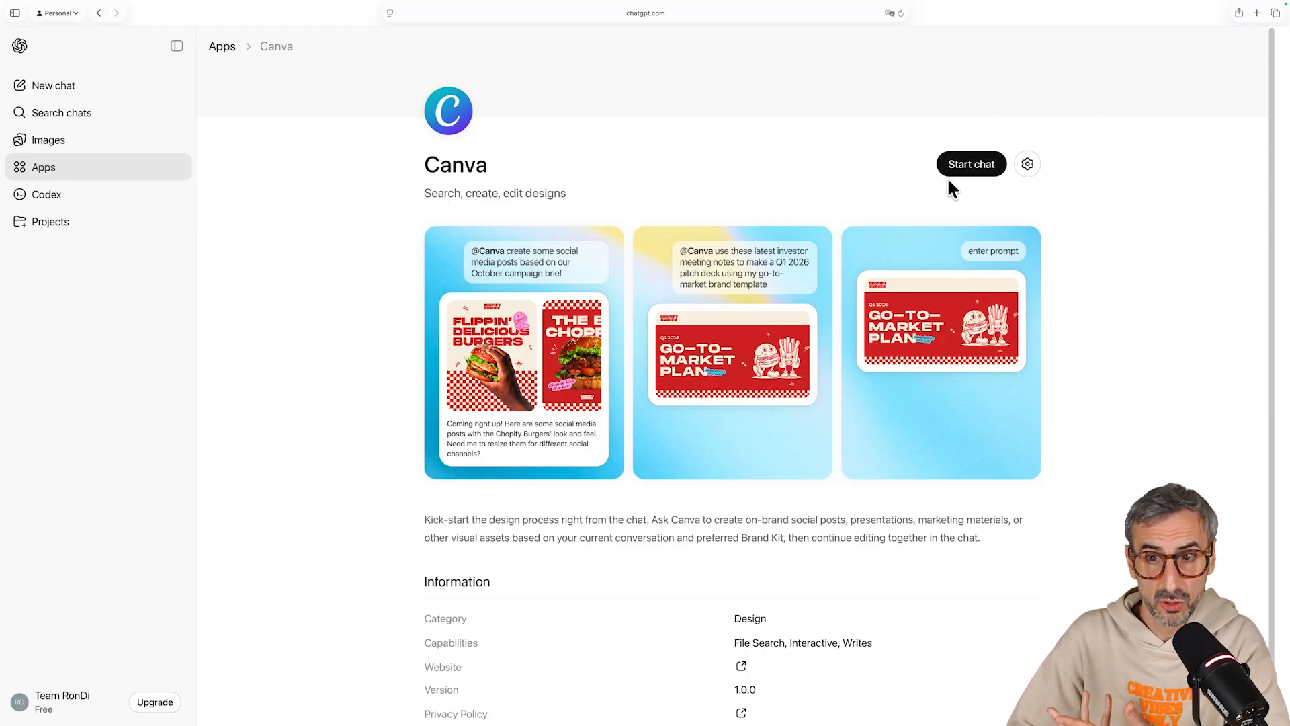
- Review the connected Canva app's settings, close them and start a new chat
left_click(1028, 165)
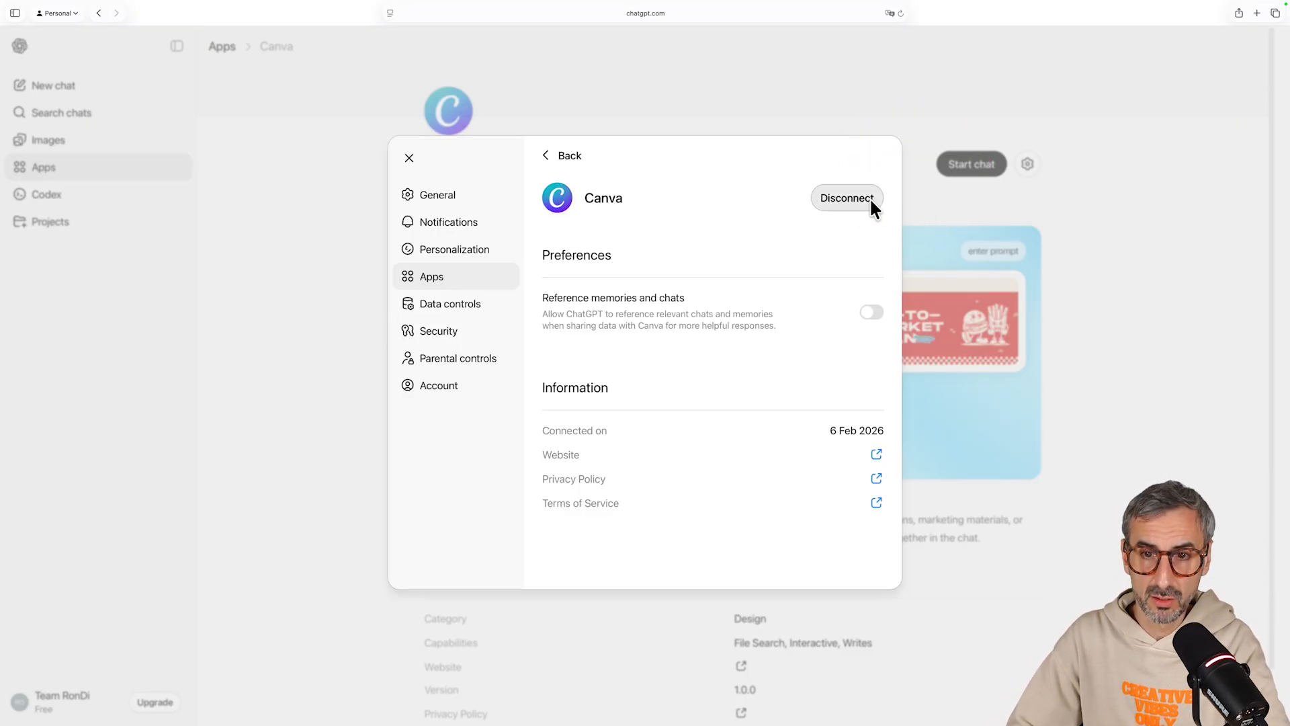
left_click(997, 204)
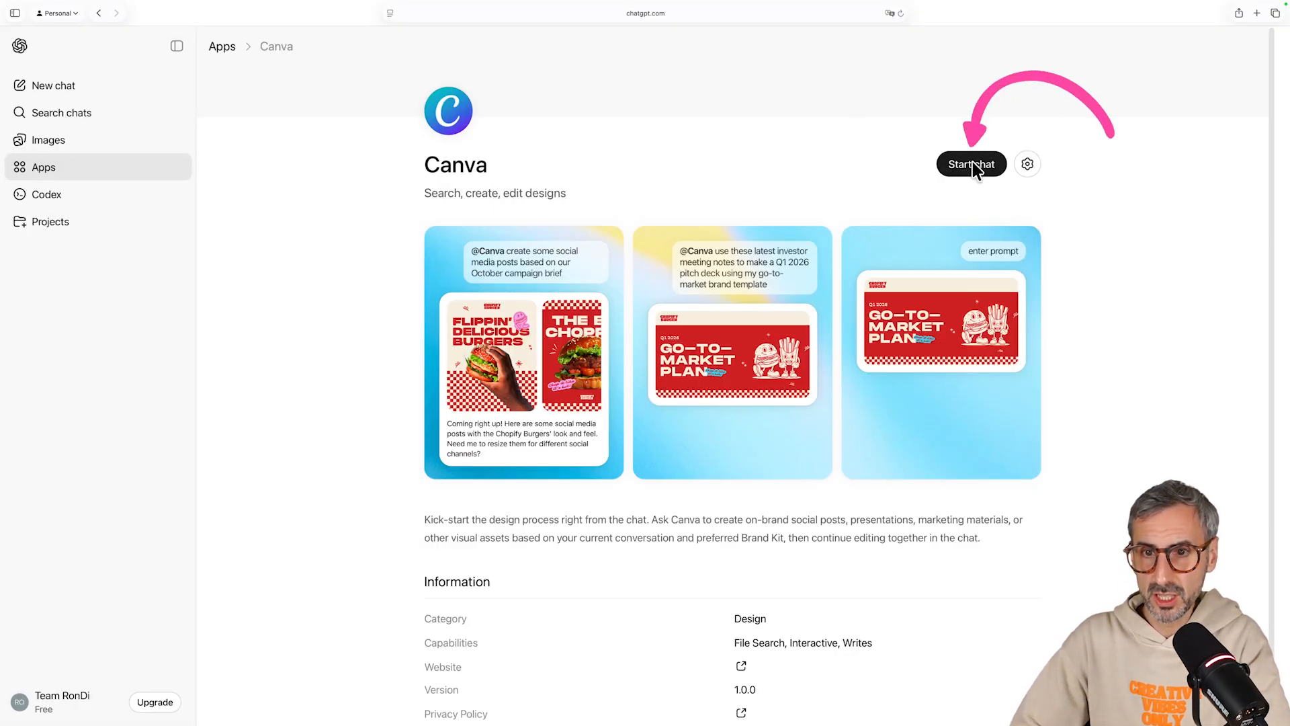
left_click(42, 97)
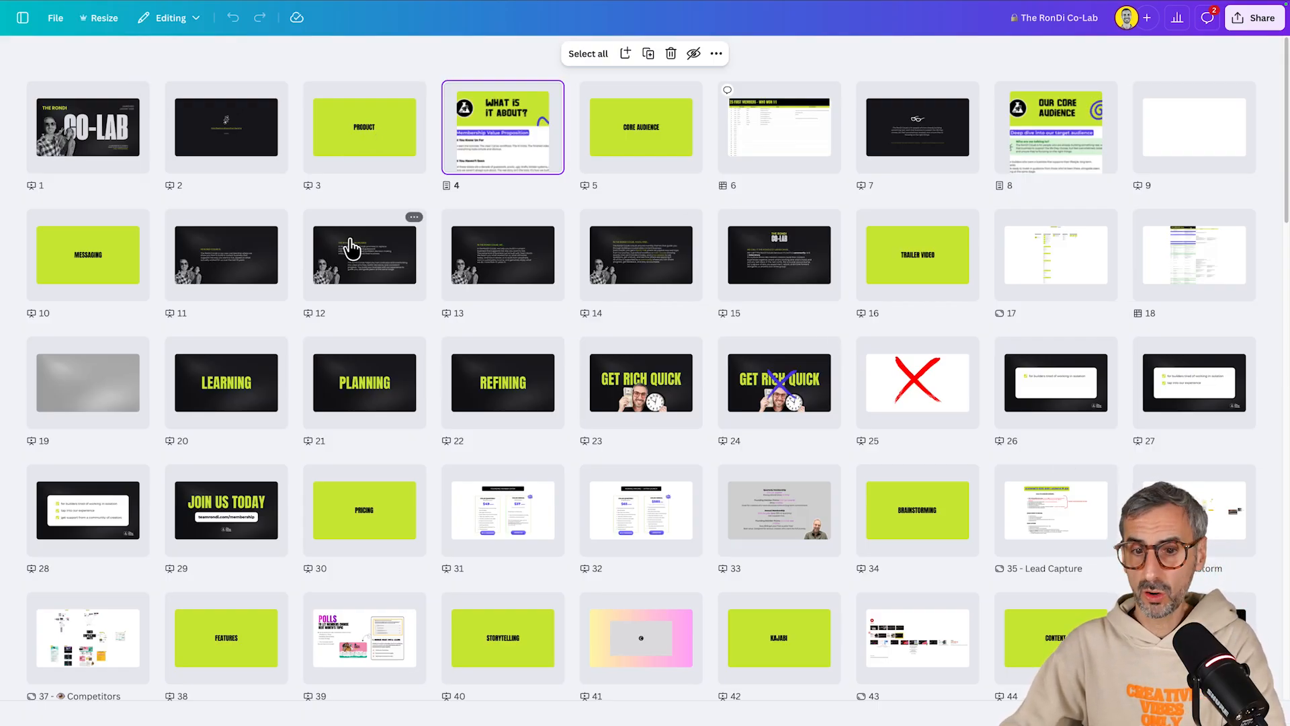
- Survey all pages of The RonDi Co-Lab design in Canva and look through the membership's sales web page
scroll(400, 304, "down", 8)
scroll(403, 306, "down", 15)
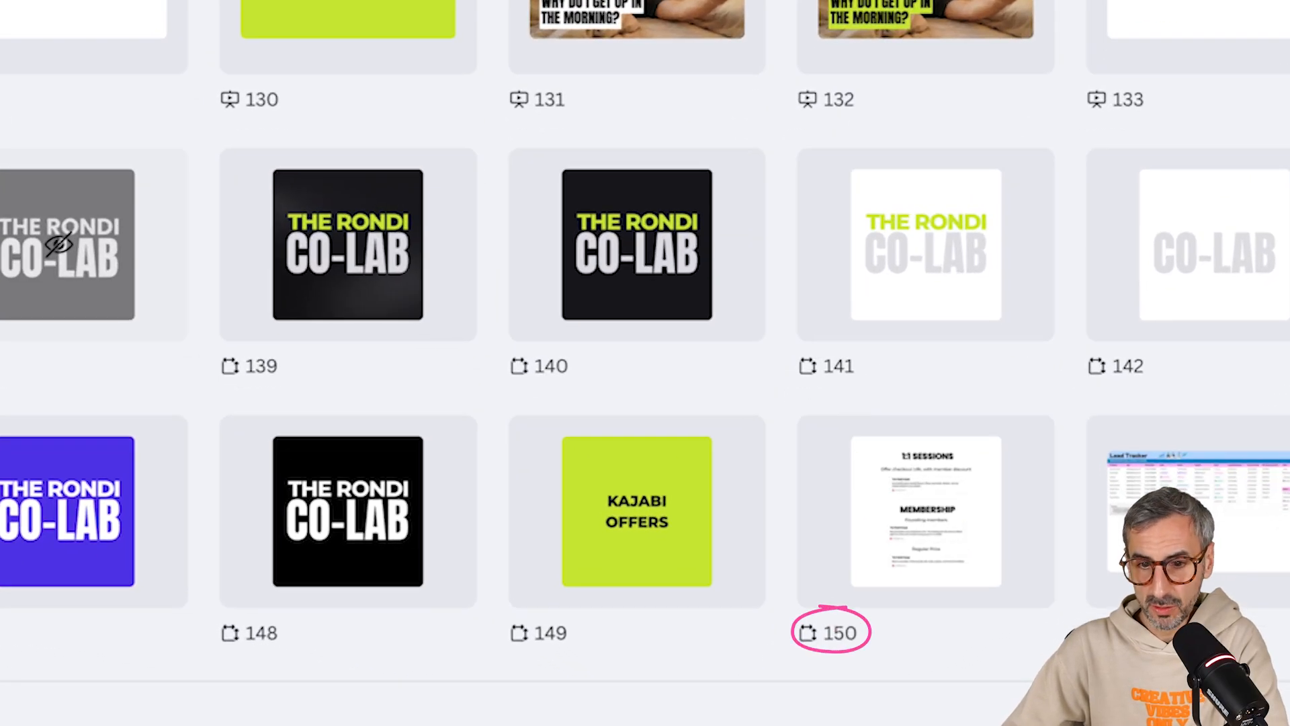
scroll(843, 559, "up", 20)
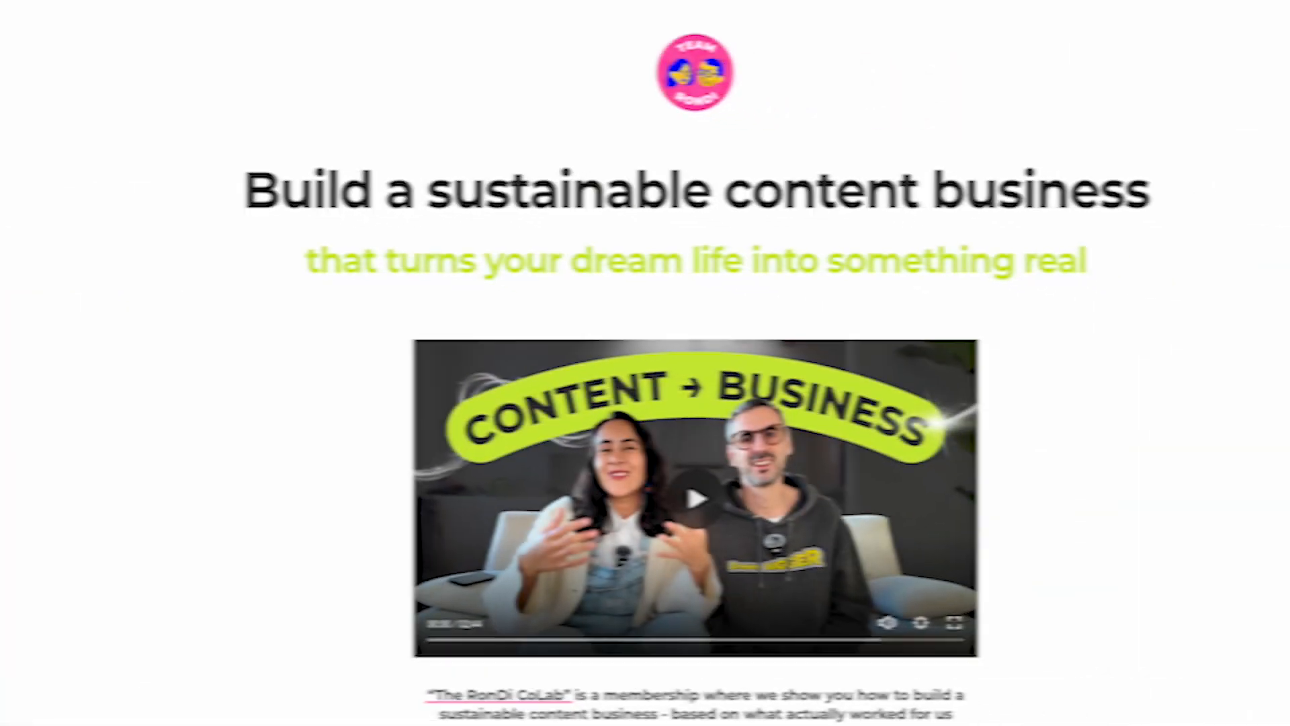
scroll(646, 363, "down", 9)
scroll(645, 363, "down", 10)
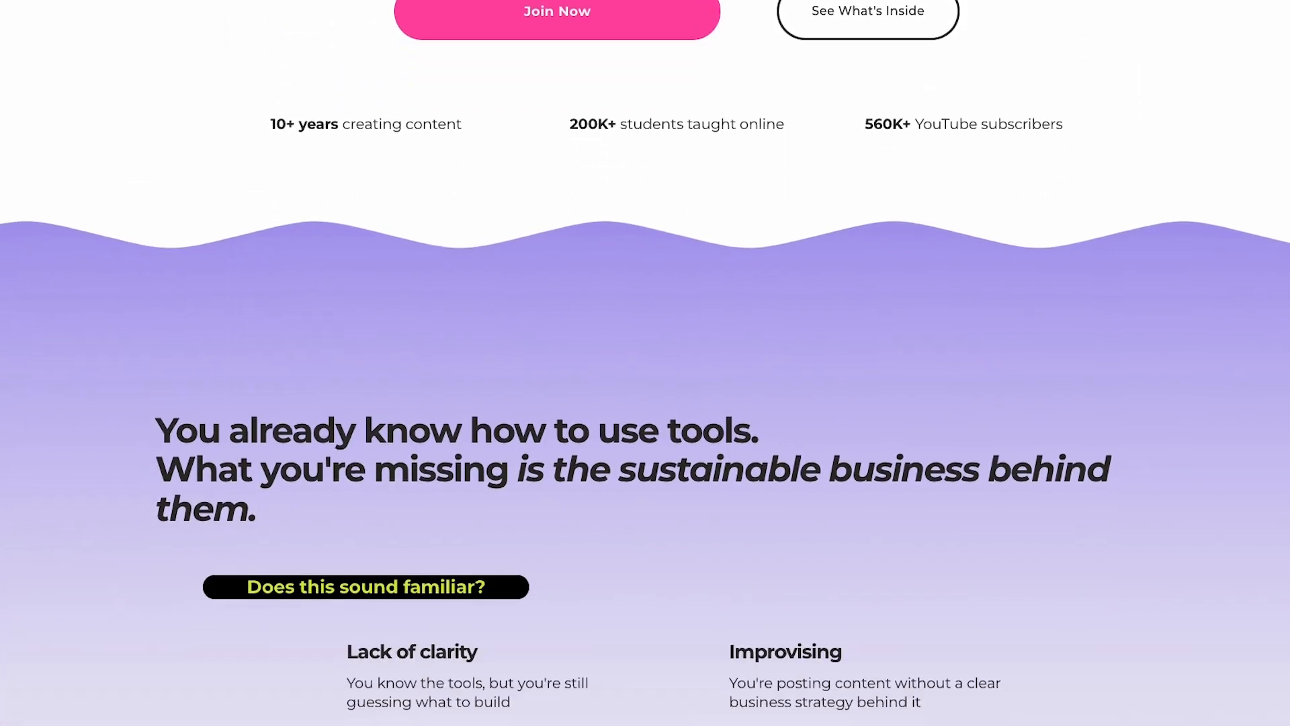
scroll(645, 363, "down", 10)
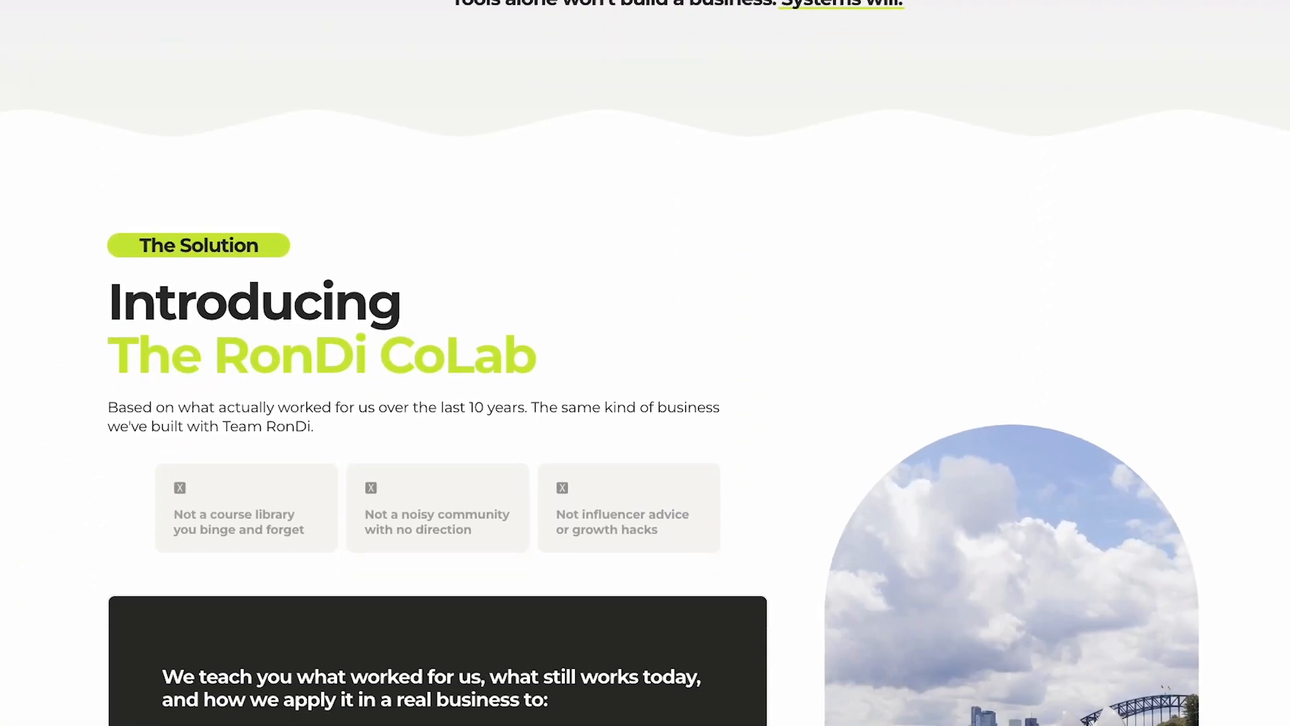
scroll(645, 363, "down", 10)
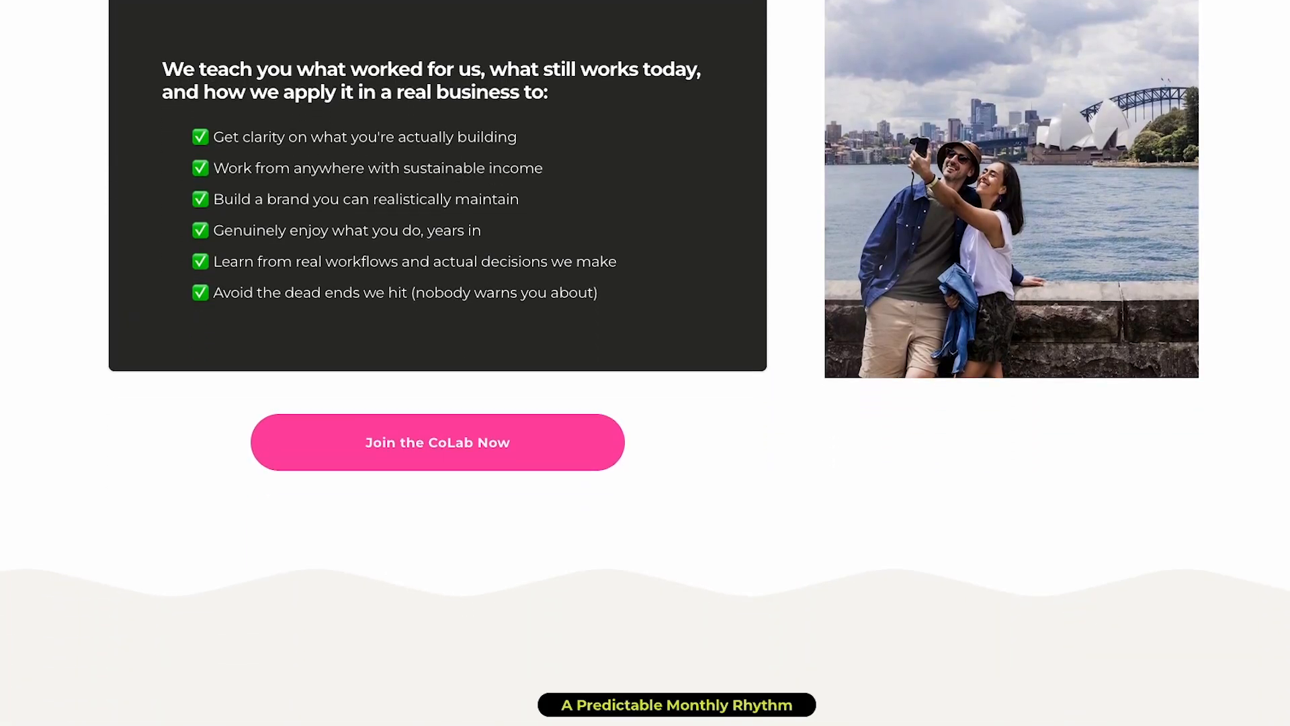
scroll(645, 363, "down", 10)
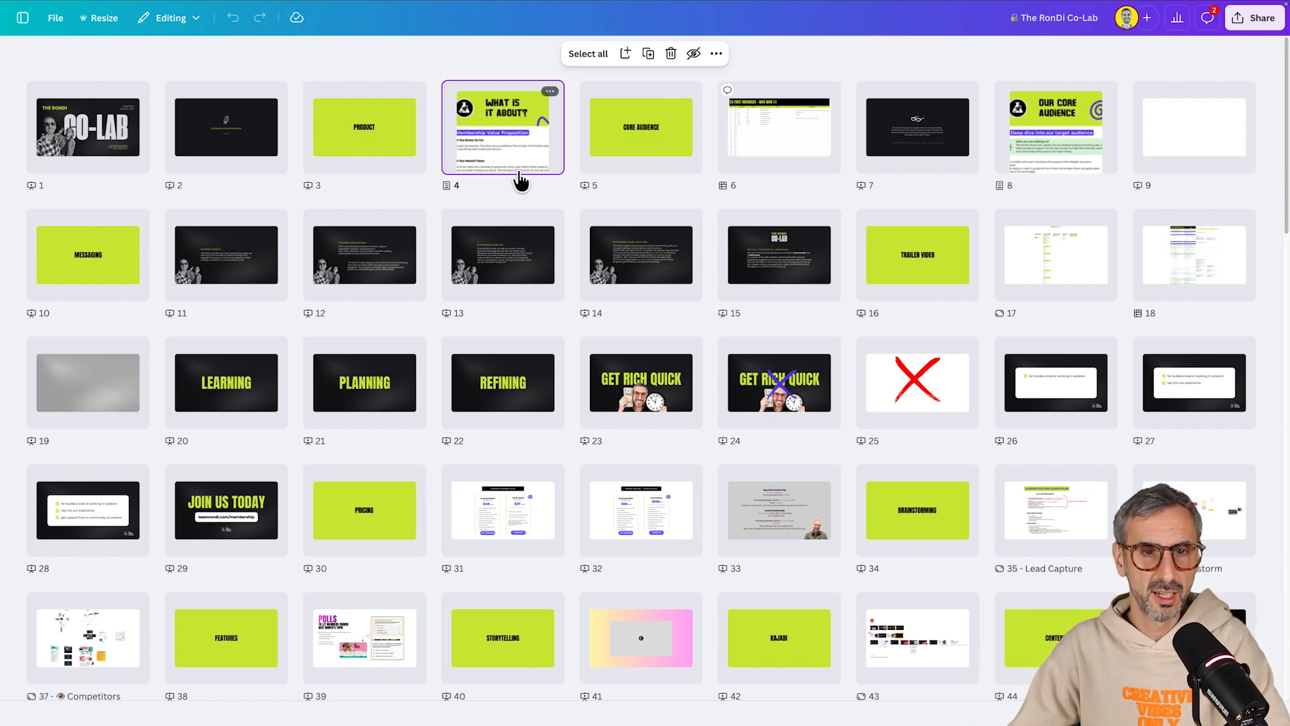
- Open page 4 of The RonDi Co-Lab design, the "What is it about?" document, and skim its sections
left_click(491, 139)
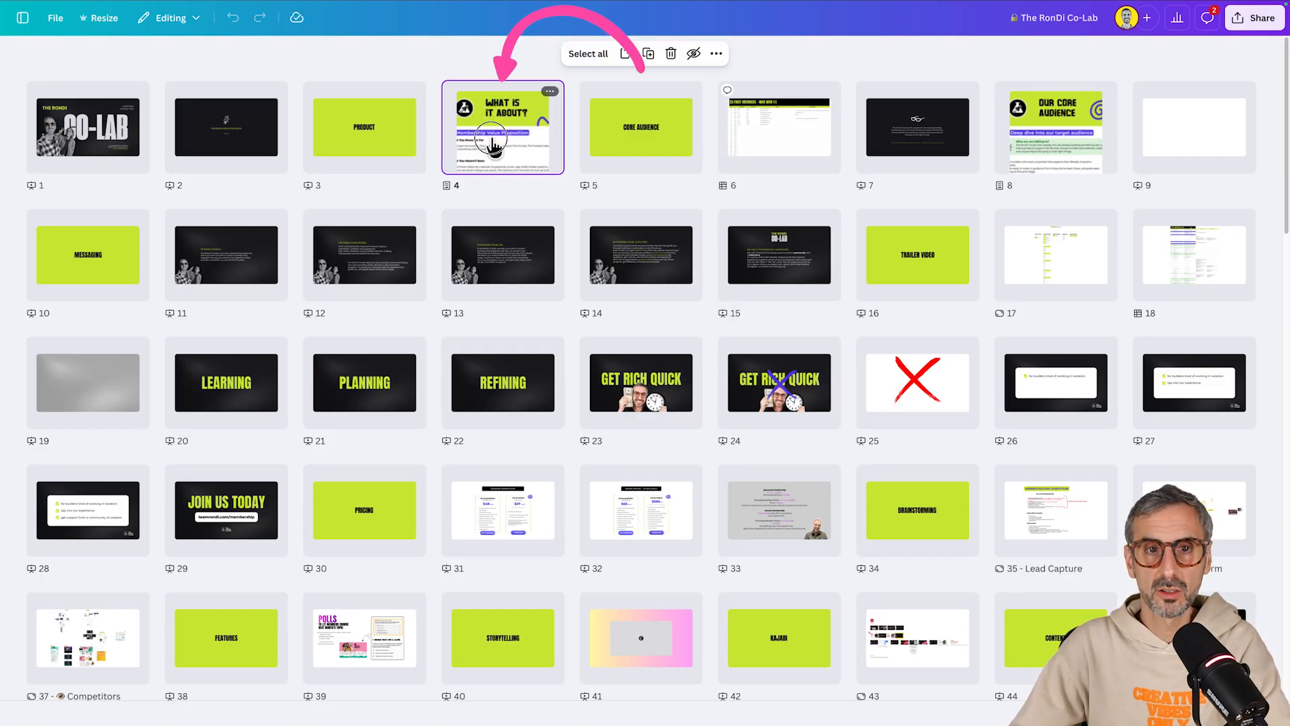
double_click(492, 140)
scroll(538, 356, "up", 5)
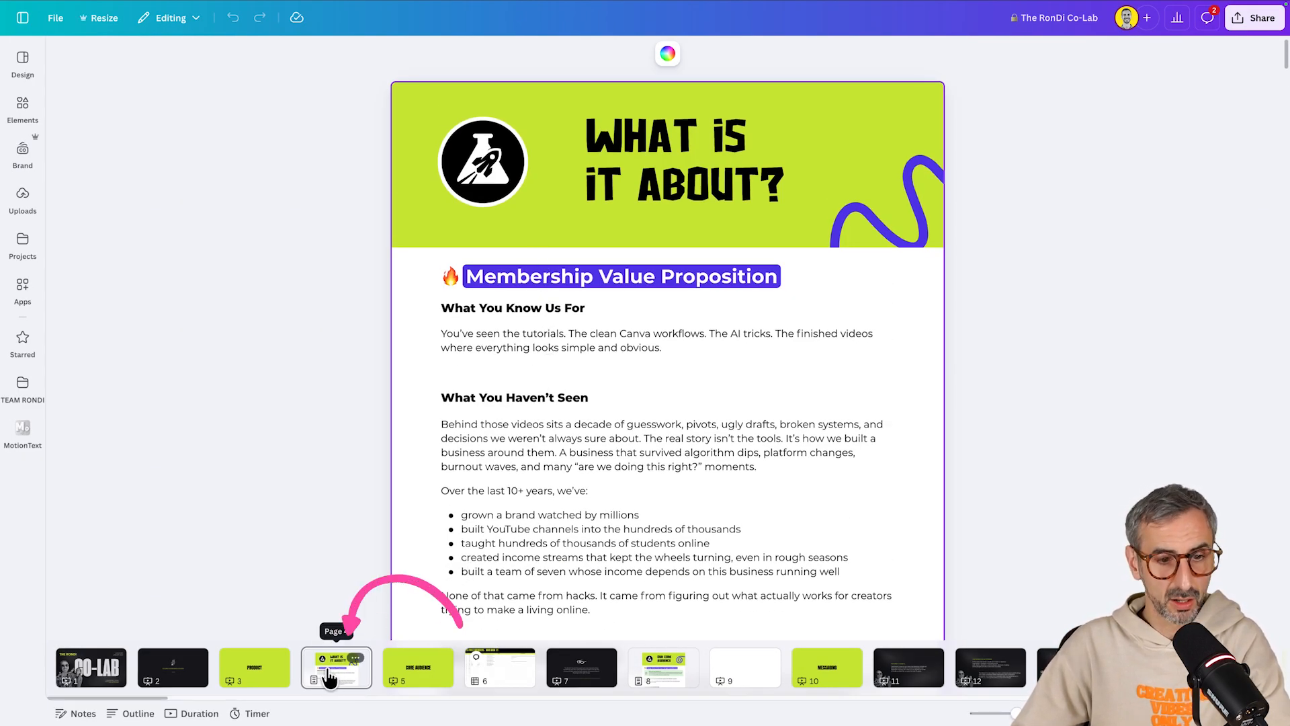
scroll(616, 215, "down", 15)
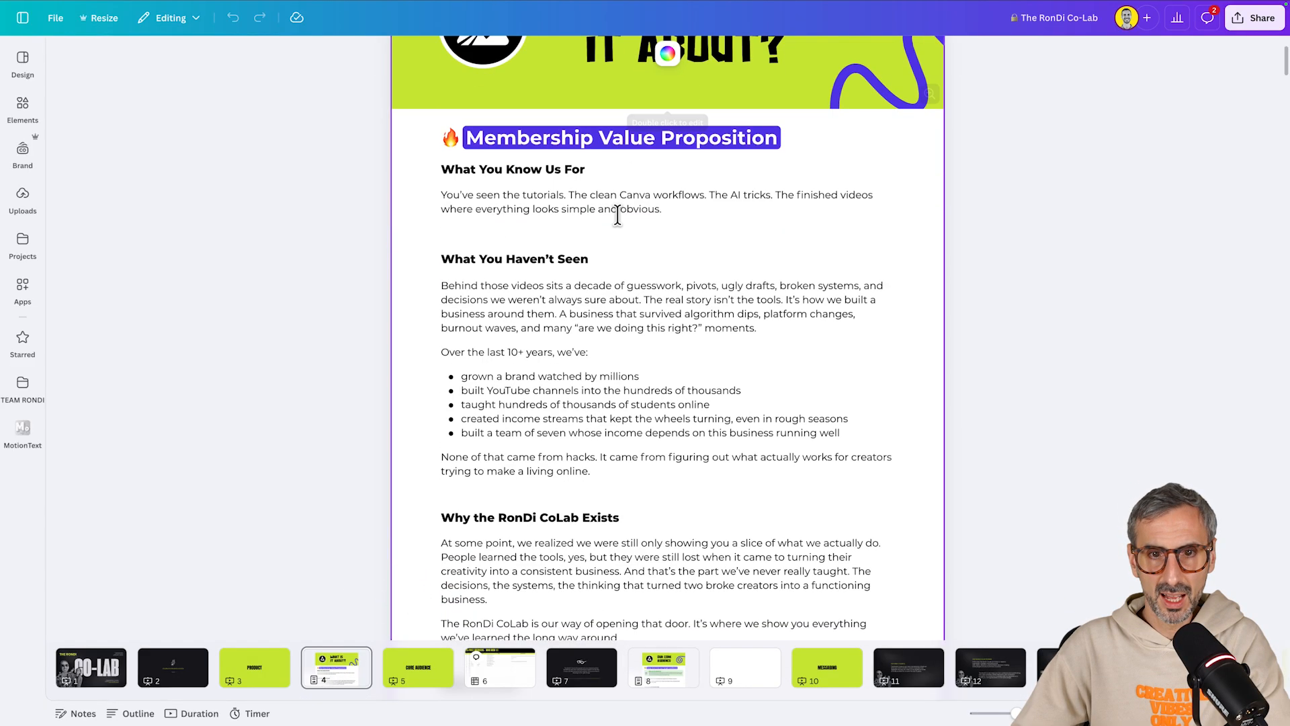
scroll(623, 232, "down", 15)
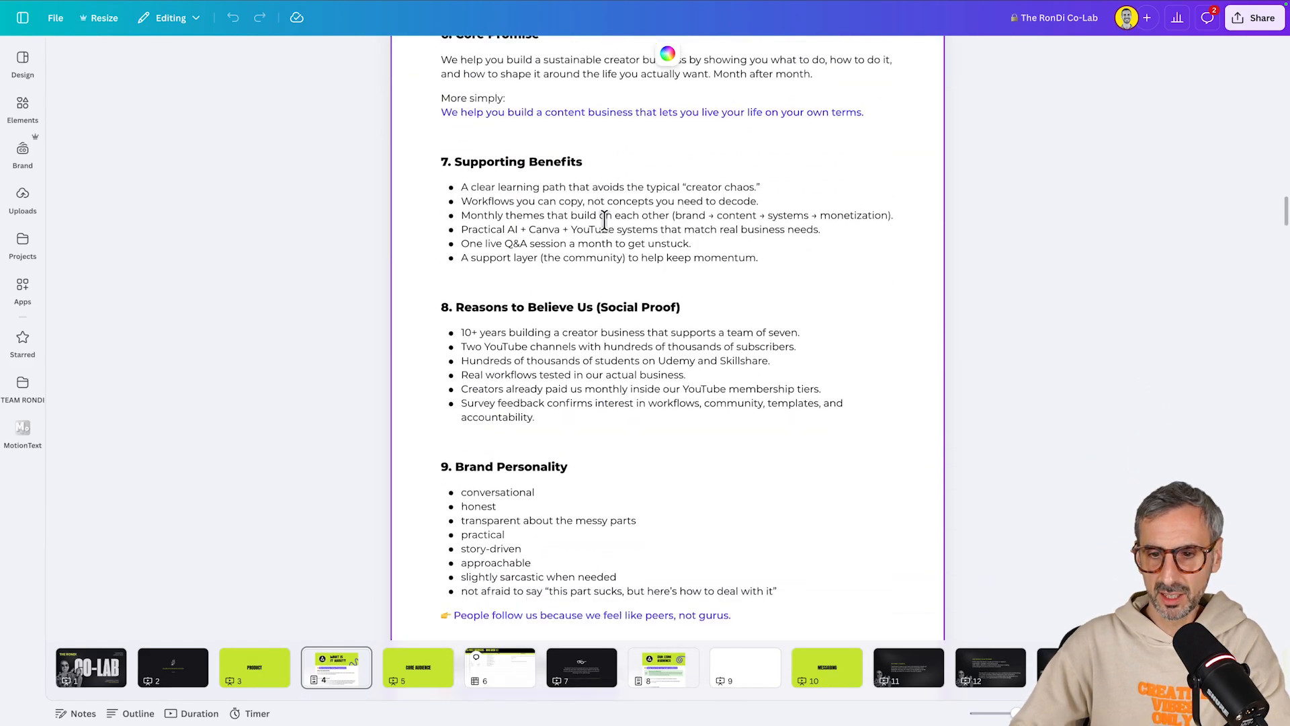
scroll(832, 366, "up", 20)
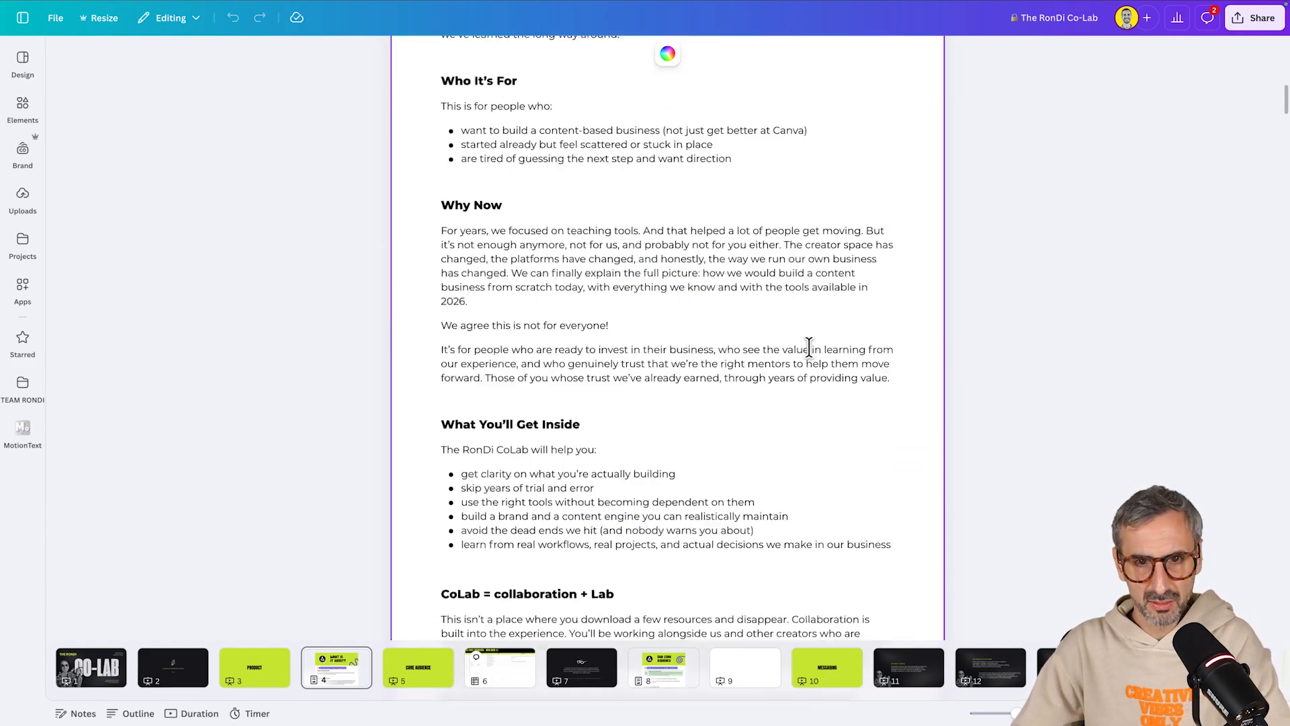
- Open the document's outline and examine its headings from Membership Positioning down to Membership Content Scope
left_click(143, 715)
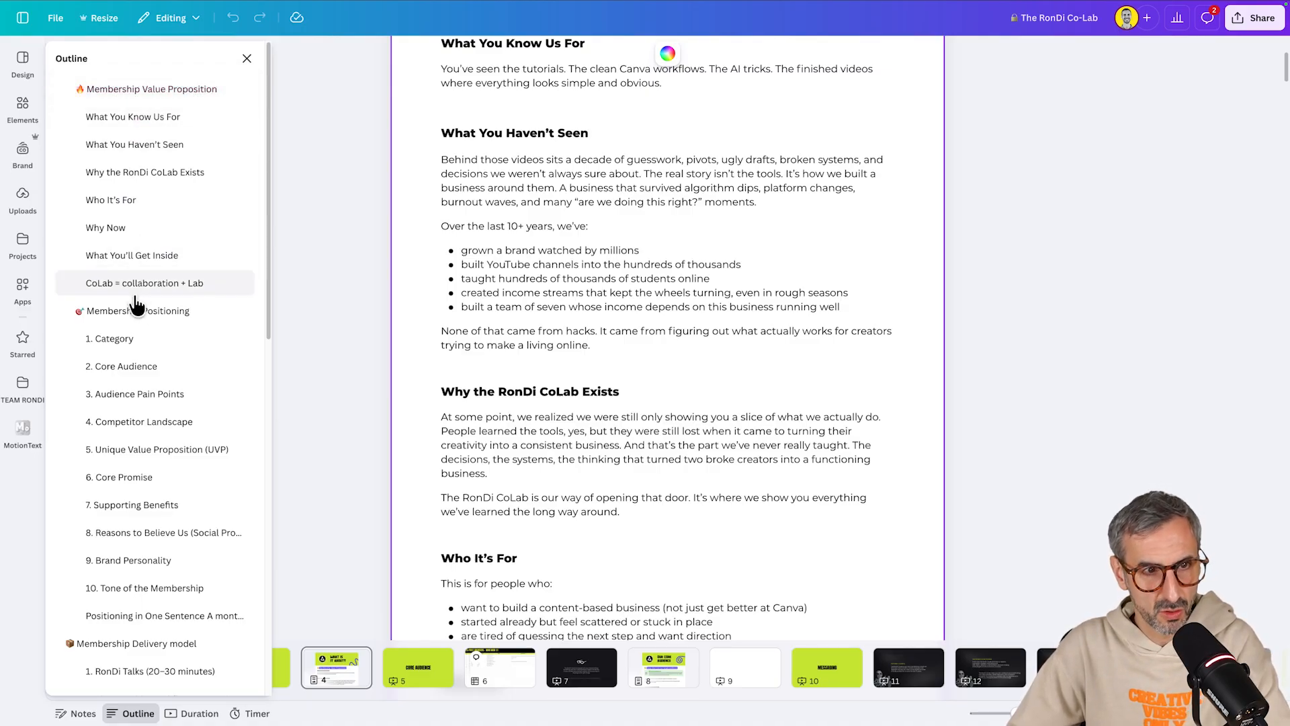
left_click(80, 313)
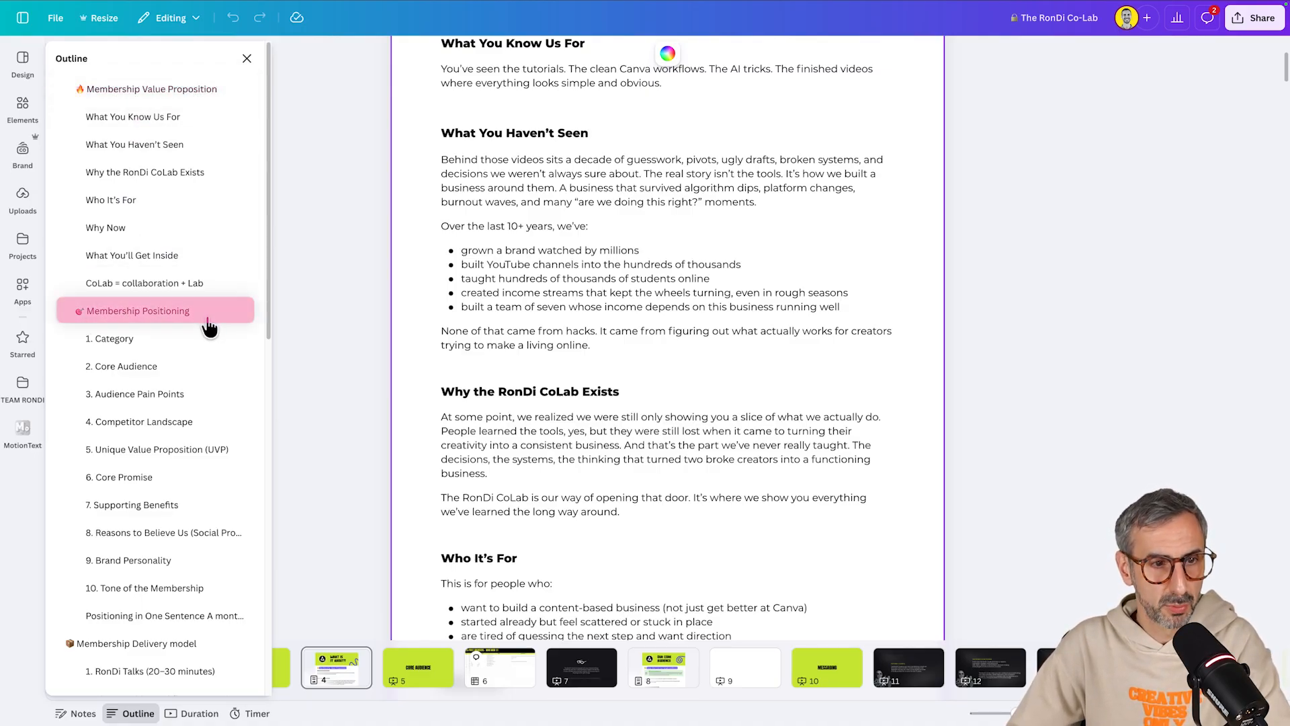
left_click(158, 339)
scroll(128, 430, "down", 1)
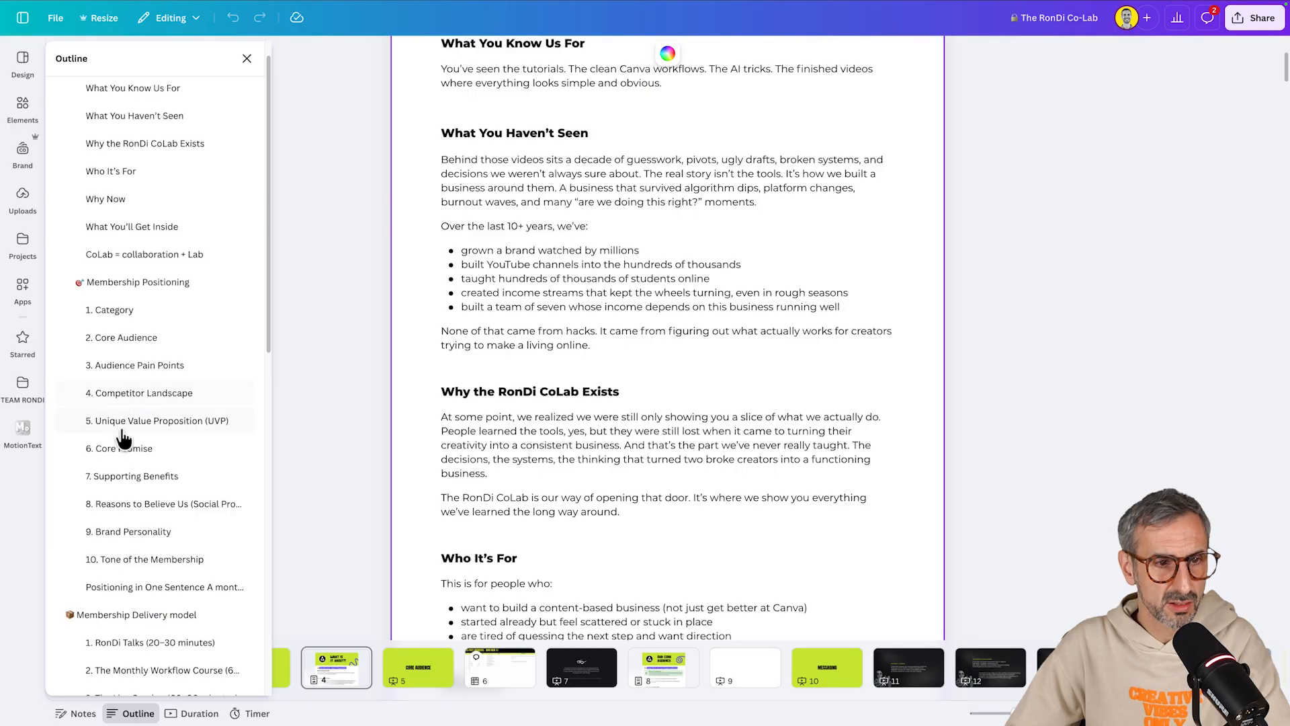
scroll(127, 443, "down", 2)
scroll(168, 336, "down", 3)
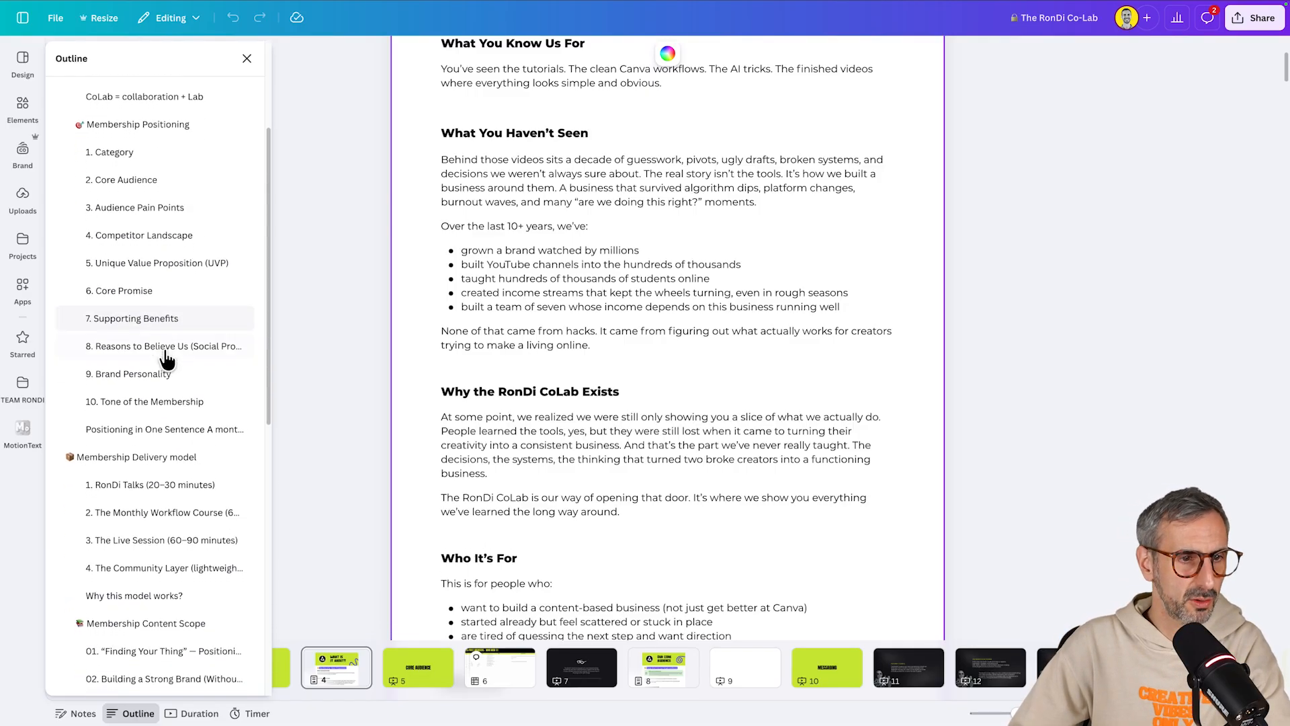
left_click(128, 366)
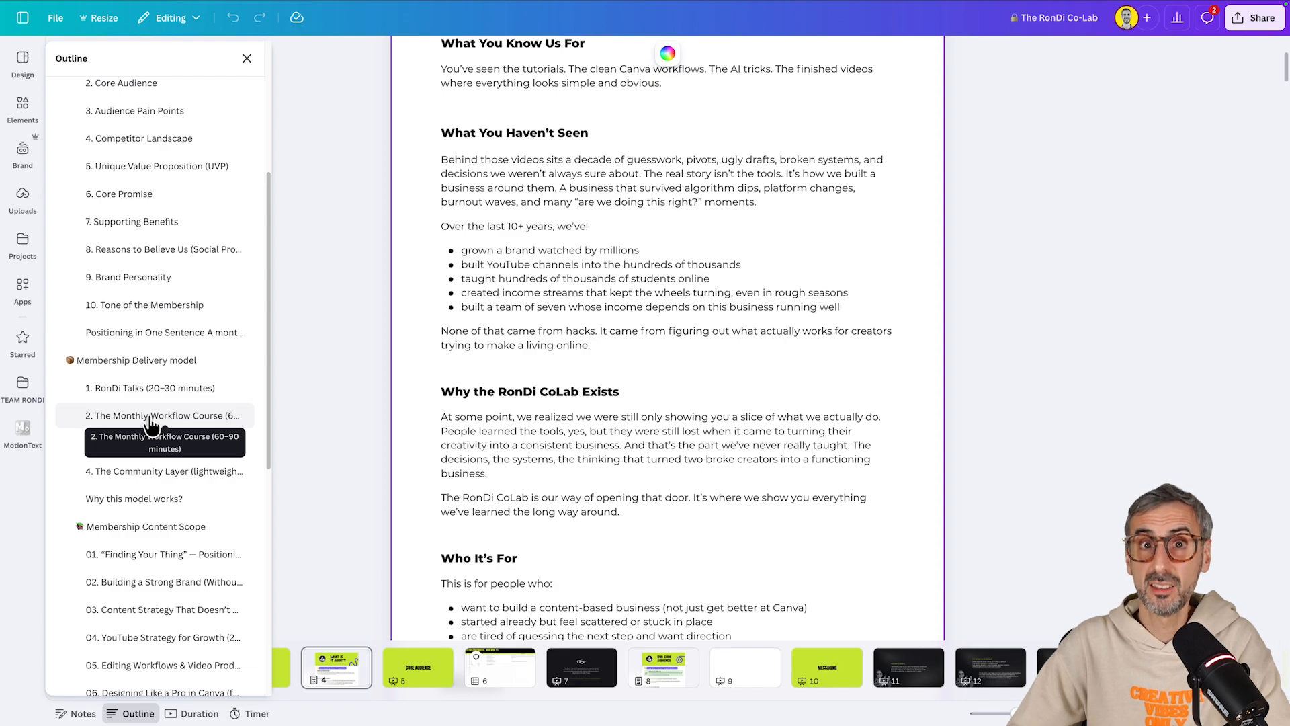
scroll(149, 425, "down", 1)
left_click(104, 483)
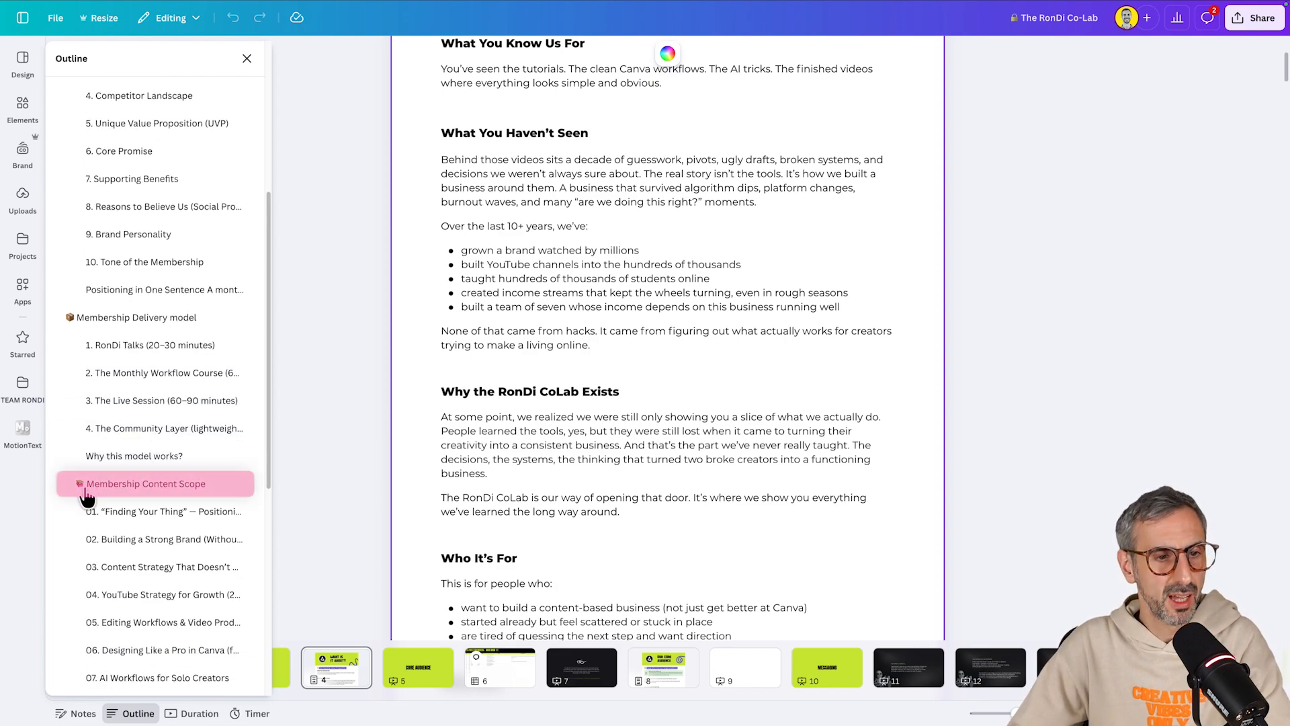
- Examine the rest of the outline down to Membership Pricing and skim the document's positioning and delivery model sections
scroll(153, 484, "down", 7)
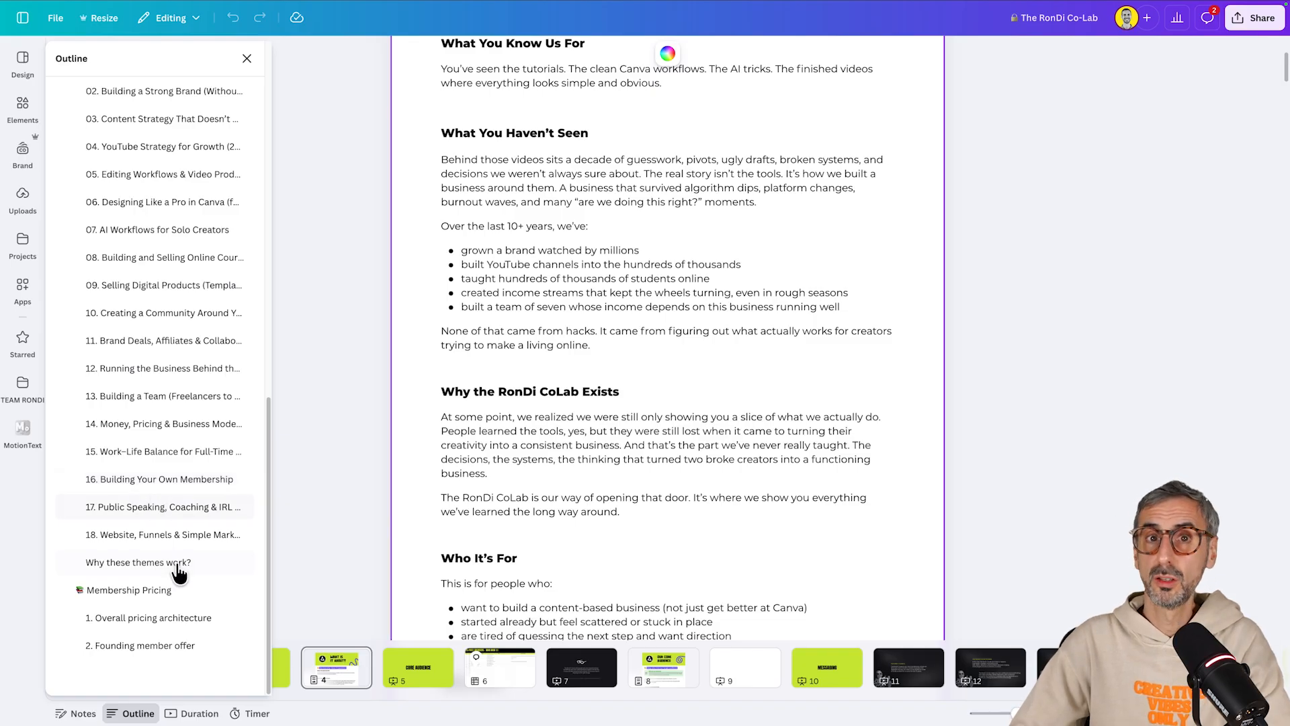
left_click(101, 592)
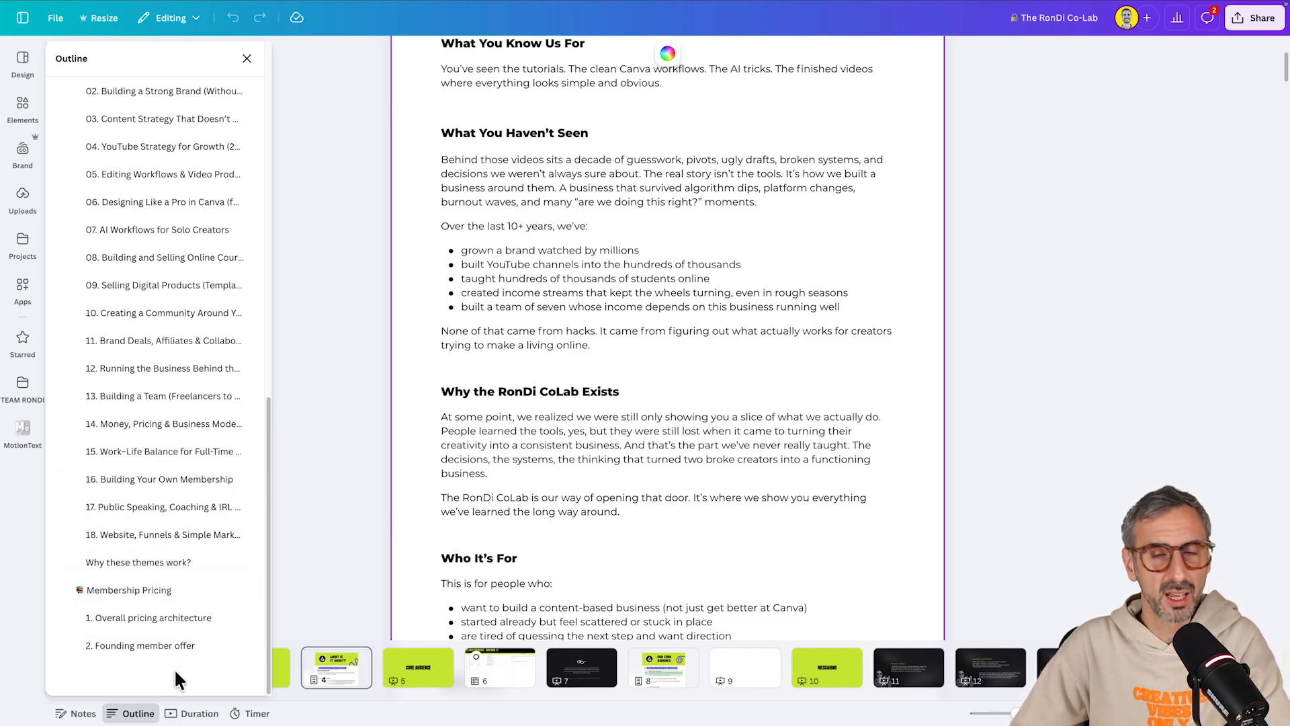
scroll(170, 595, "up", 15)
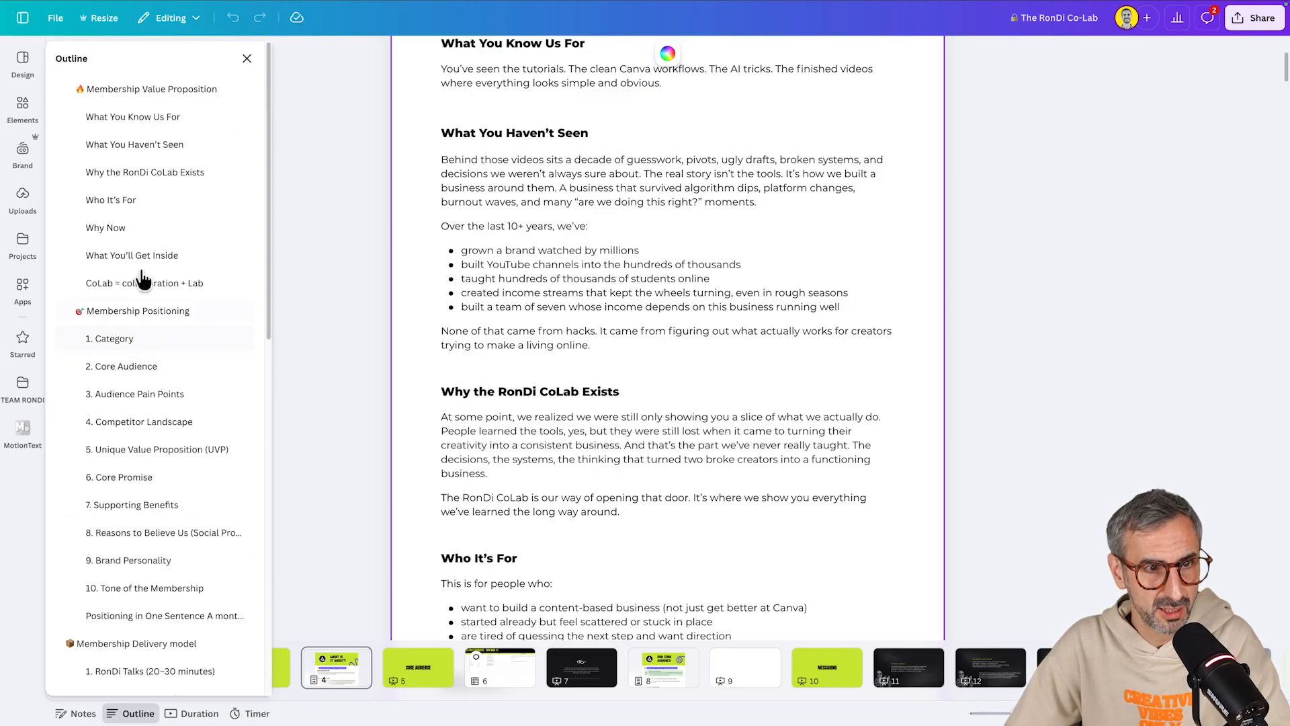
scroll(173, 331, "down", 5)
scroll(477, 373, "down", 20)
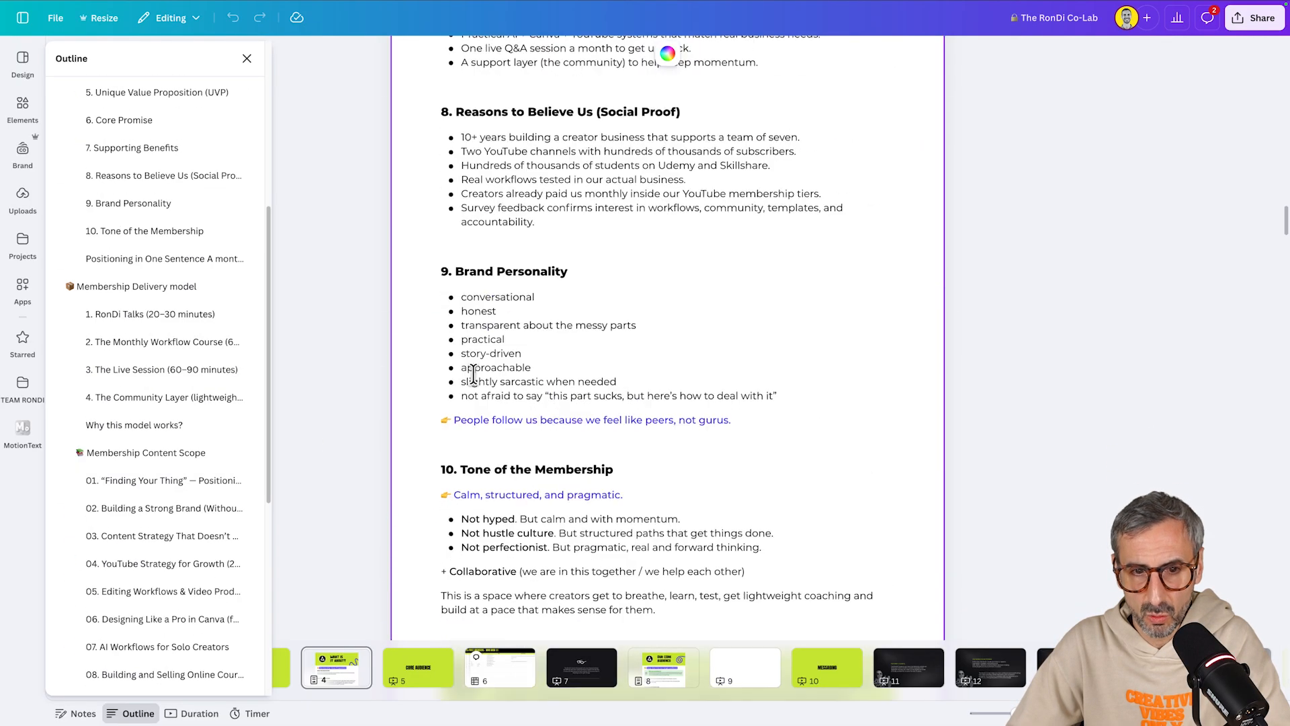
scroll(470, 379, "down", 10)
scroll(463, 373, "up", 20)
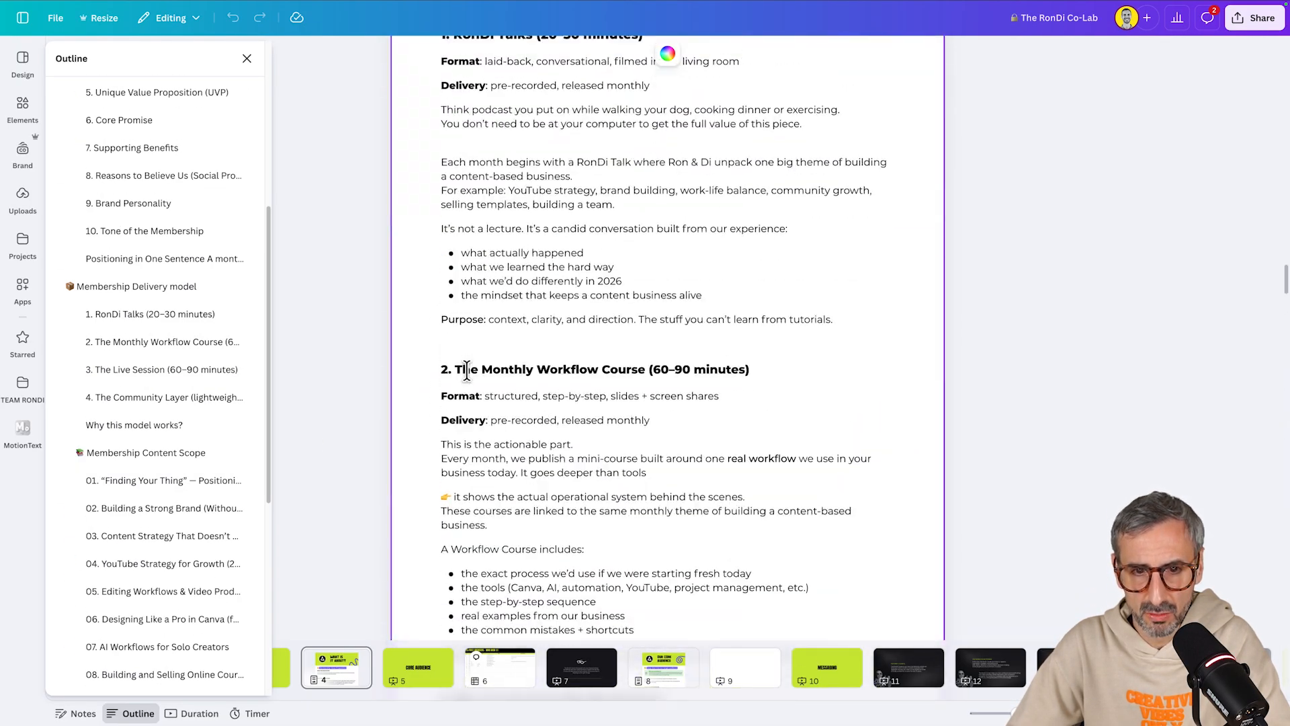
scroll(463, 373, "up", 10)
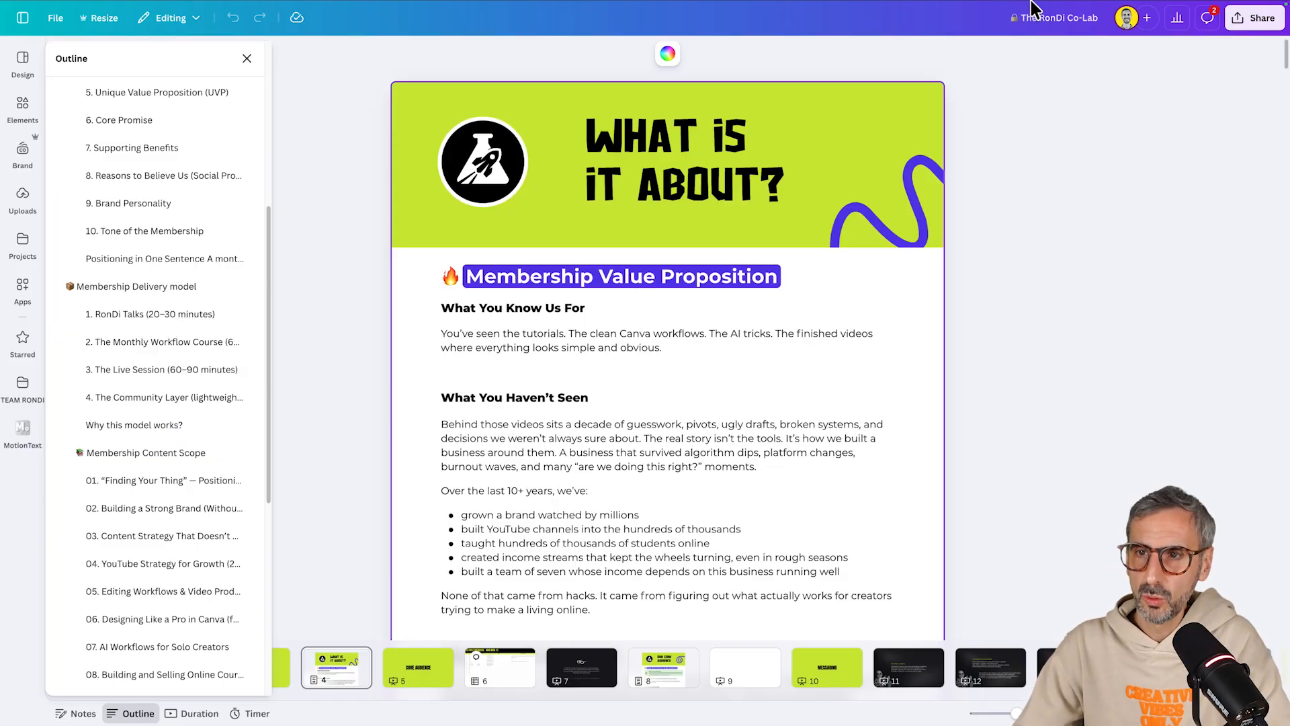
- Download page 4 of the design as a PDF Standard file with A4 page size
left_click(1249, 19)
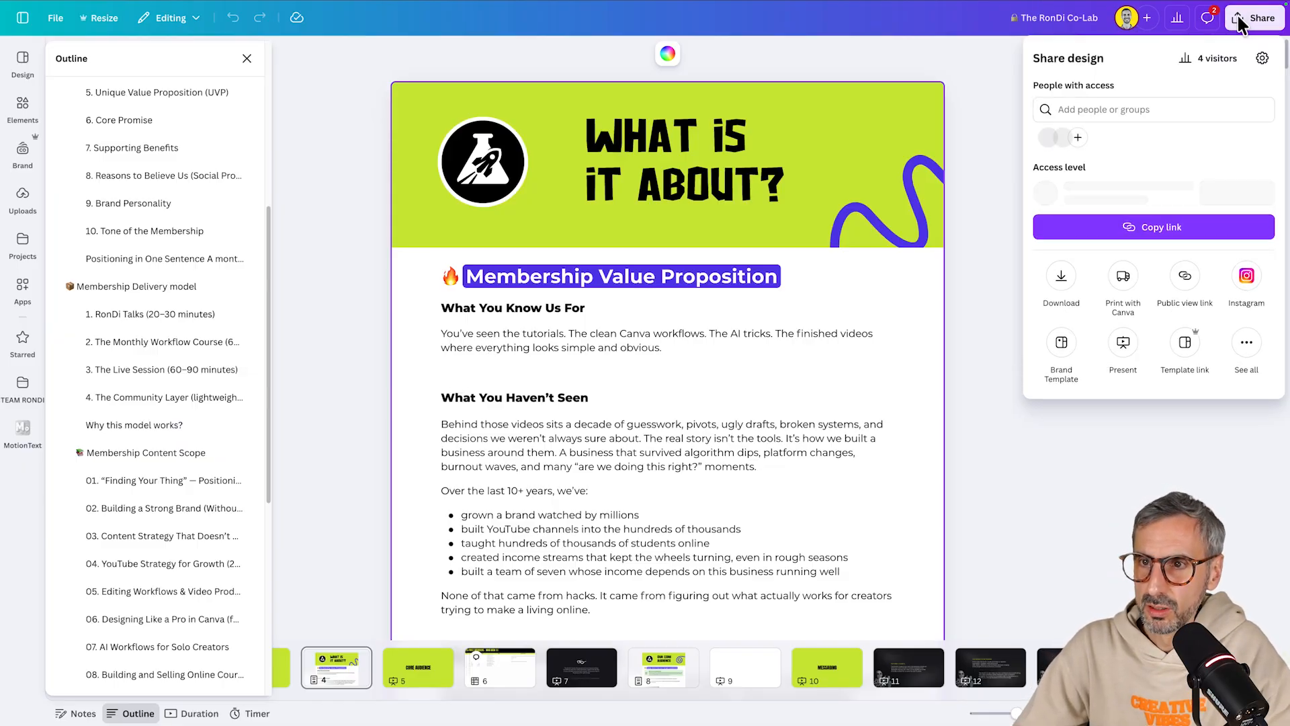
left_click(1061, 279)
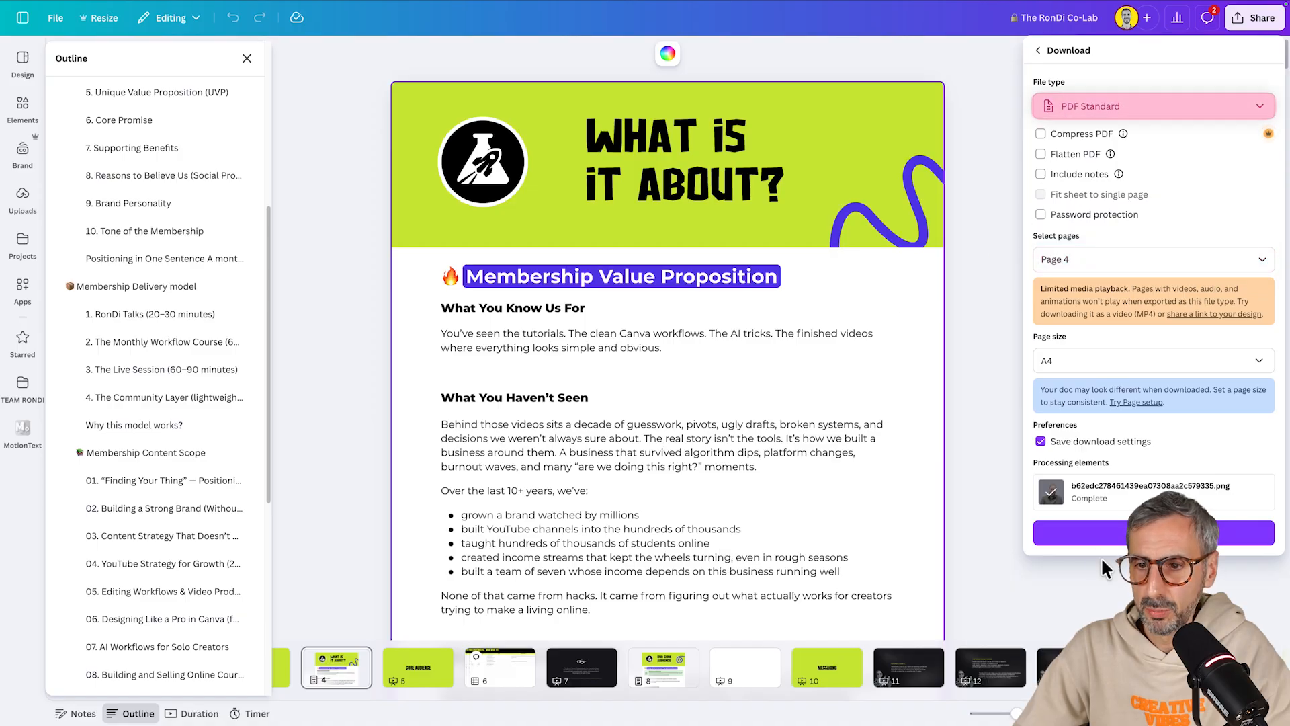
left_click(1118, 535)
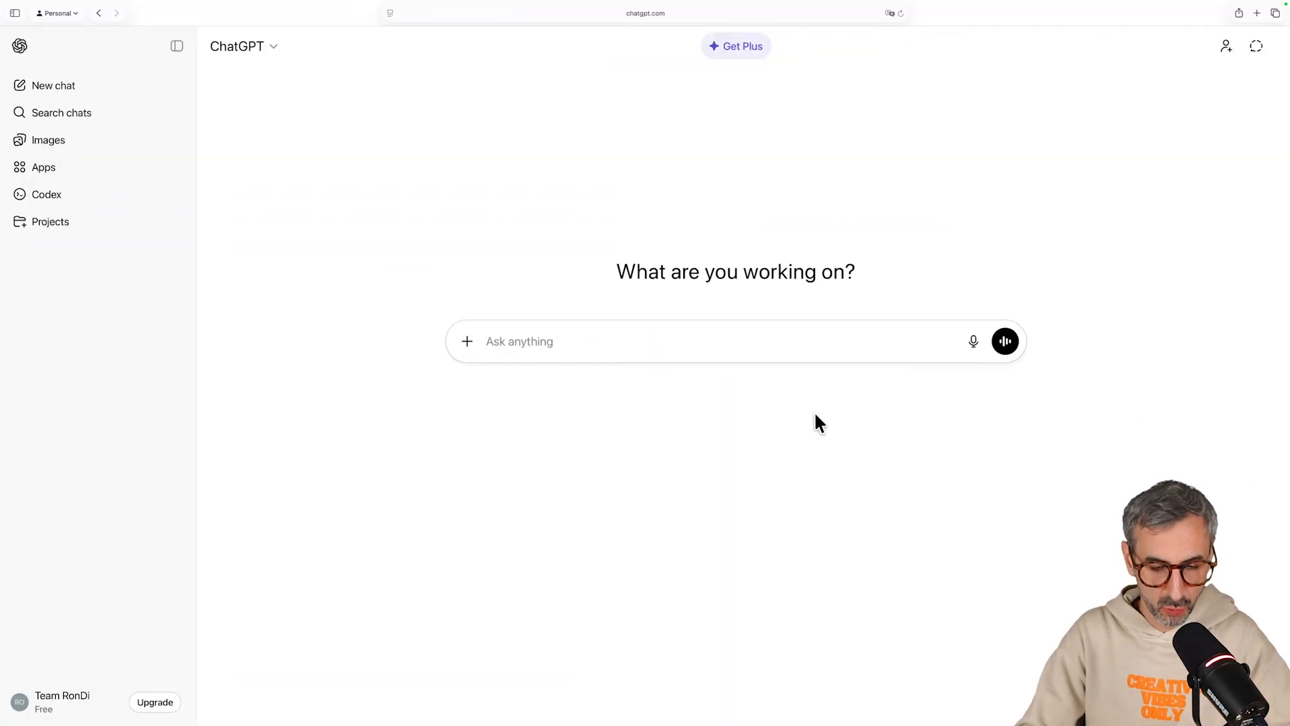
left_click(767, 347)
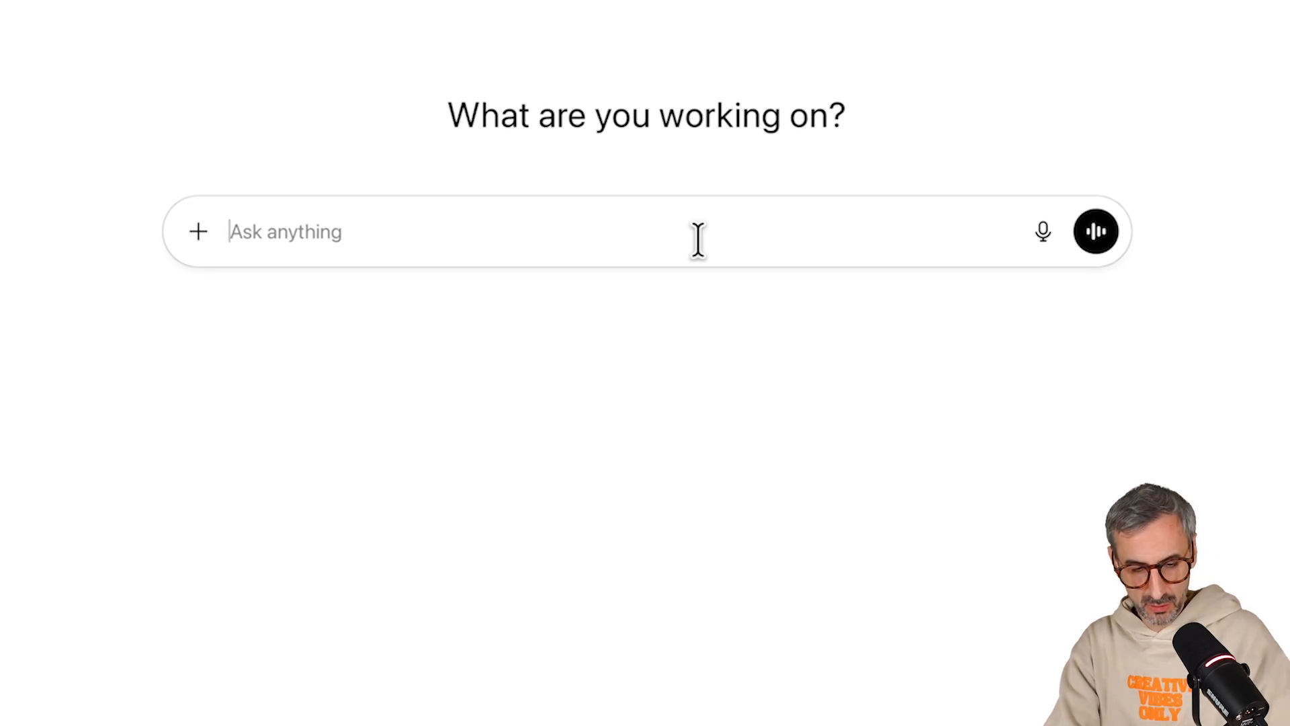
type("@canva")
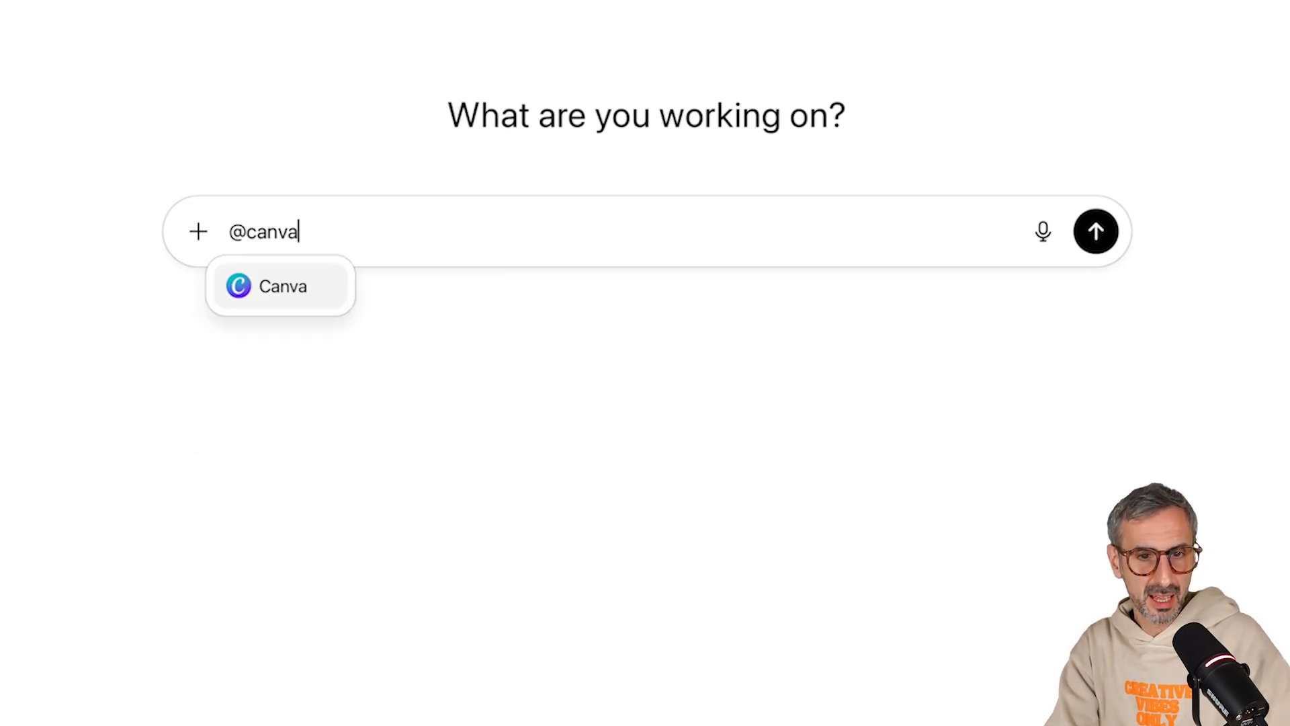
left_click(263, 291)
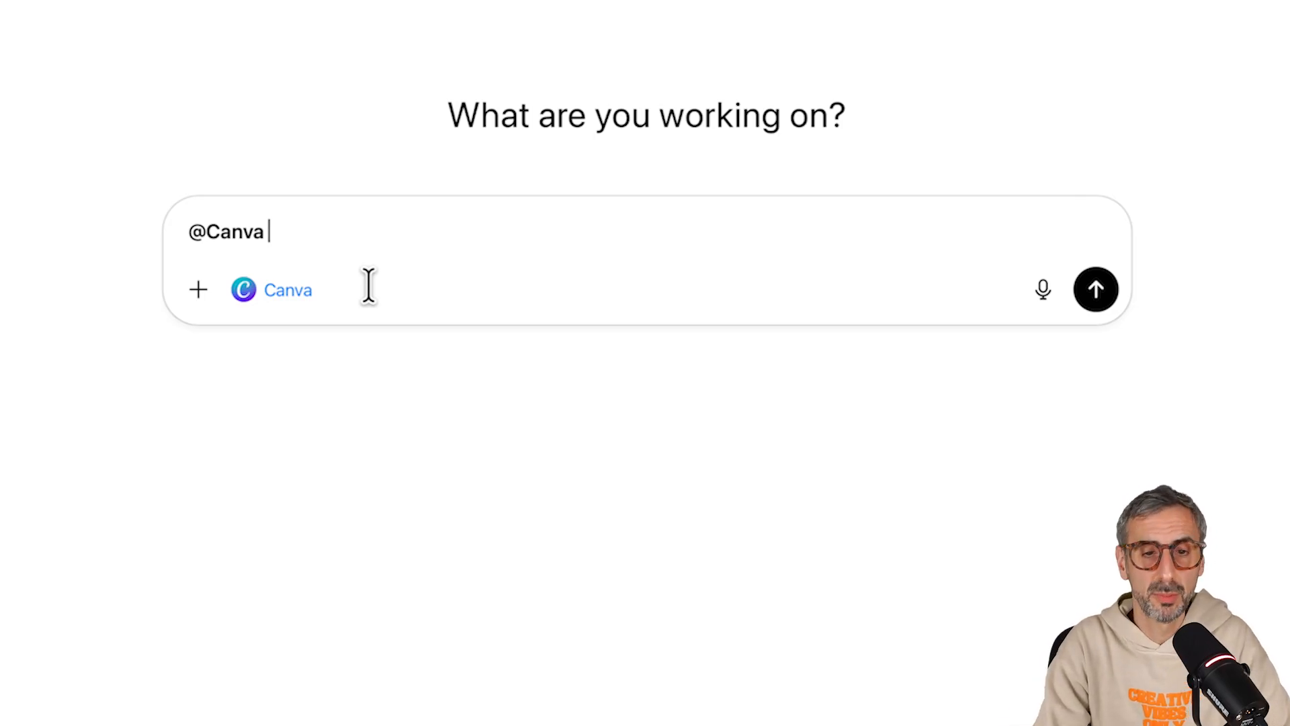
type("create a pitch deck presentation from this document. the presentation should explain what the RonDi CoLab is, who it is for, what members will find in it and how much it costs.")
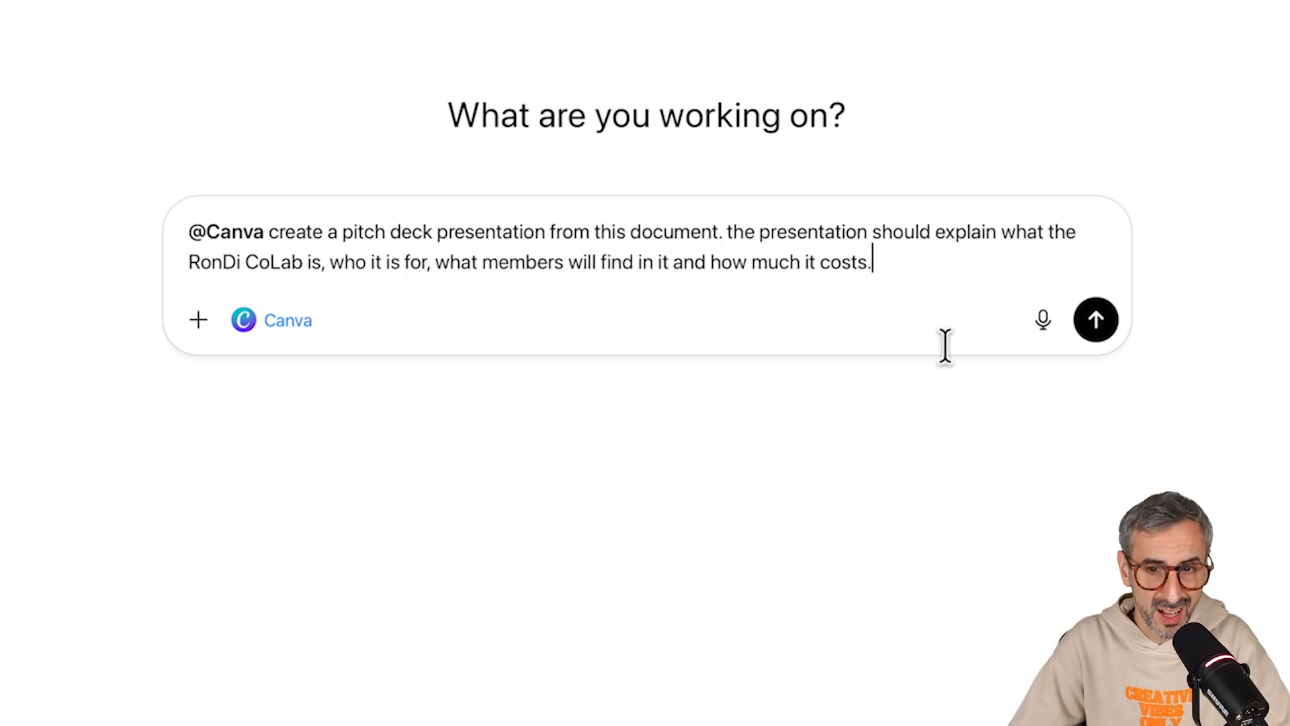
left_click(734, 232)
key("BackSpace")
type("T")
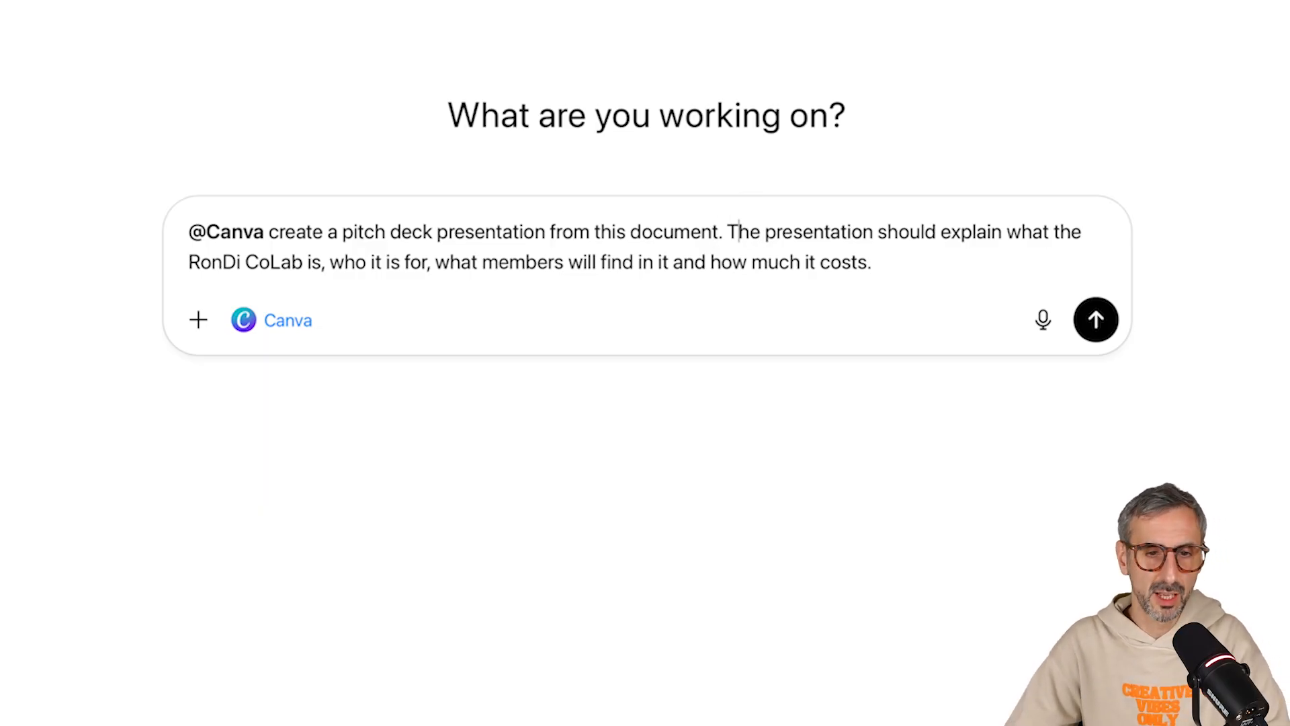
- Attach the downloaded The RonDi Co-Lab.pdf file to the drafted prompt
left_click(197, 321)
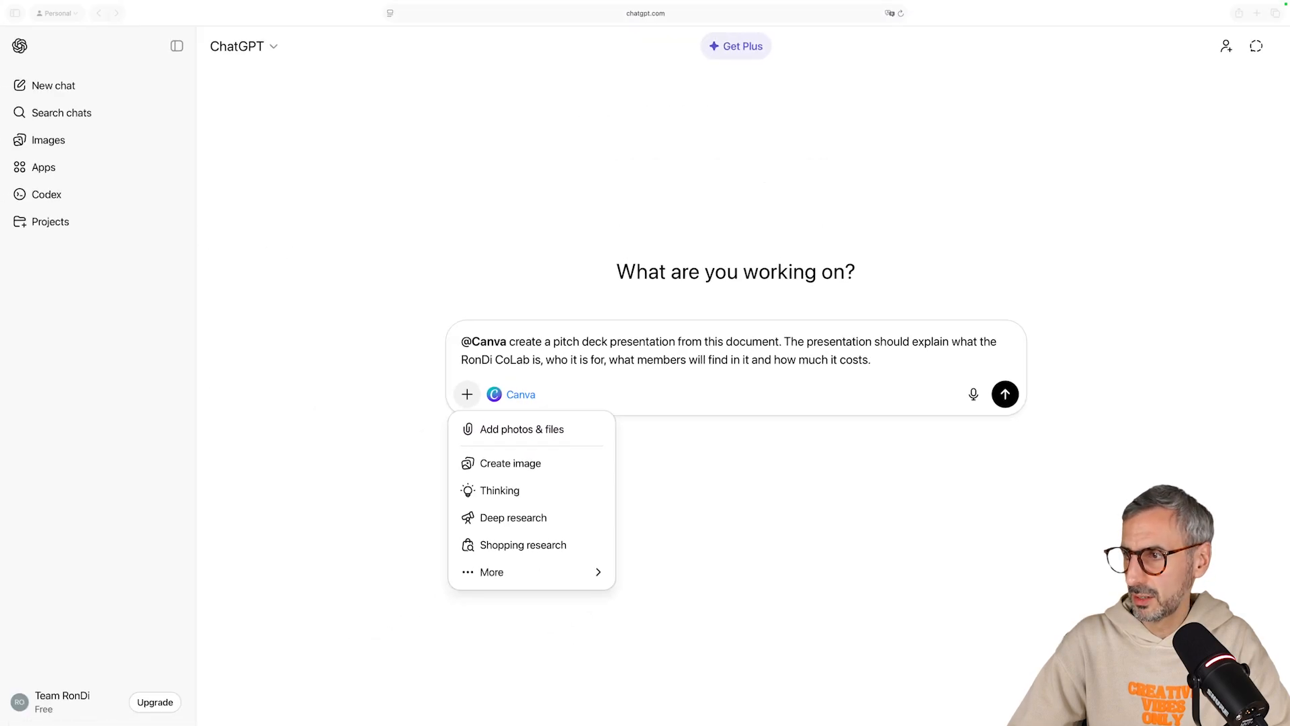
left_click_drag(1289, 303, 808, 386)
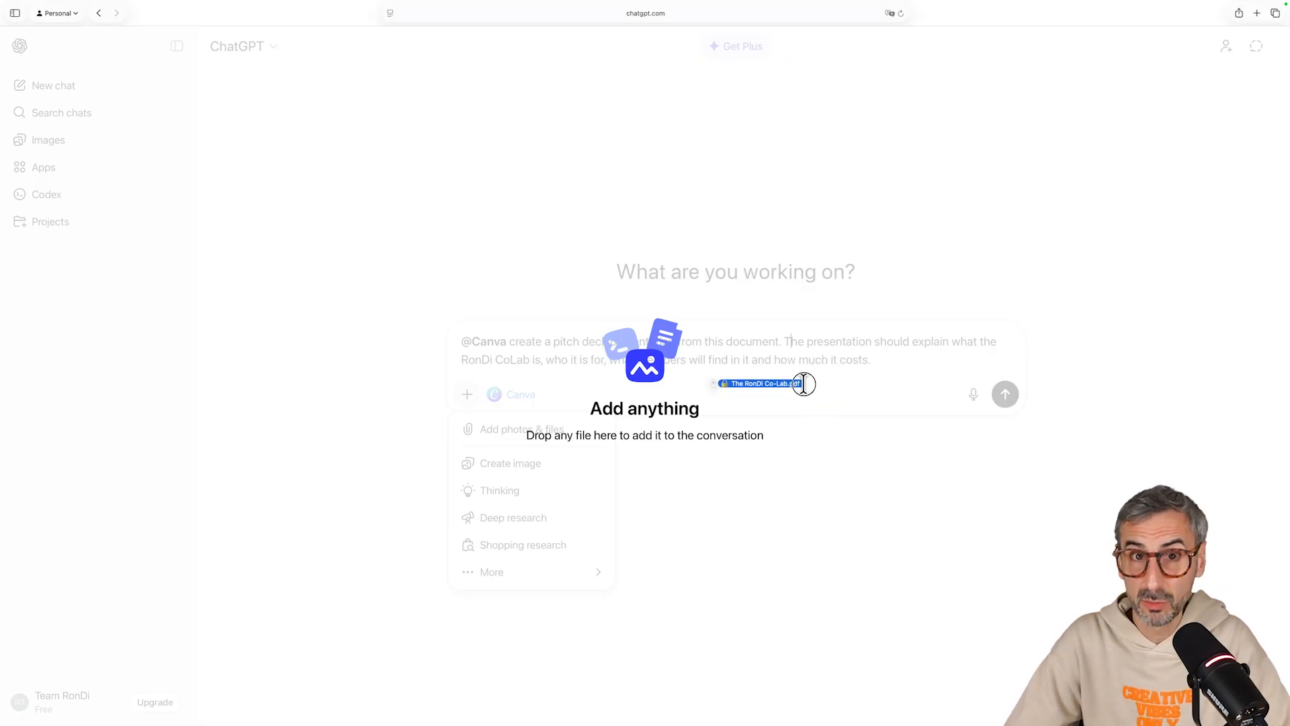
left_click_drag(804, 385, 804, 383)
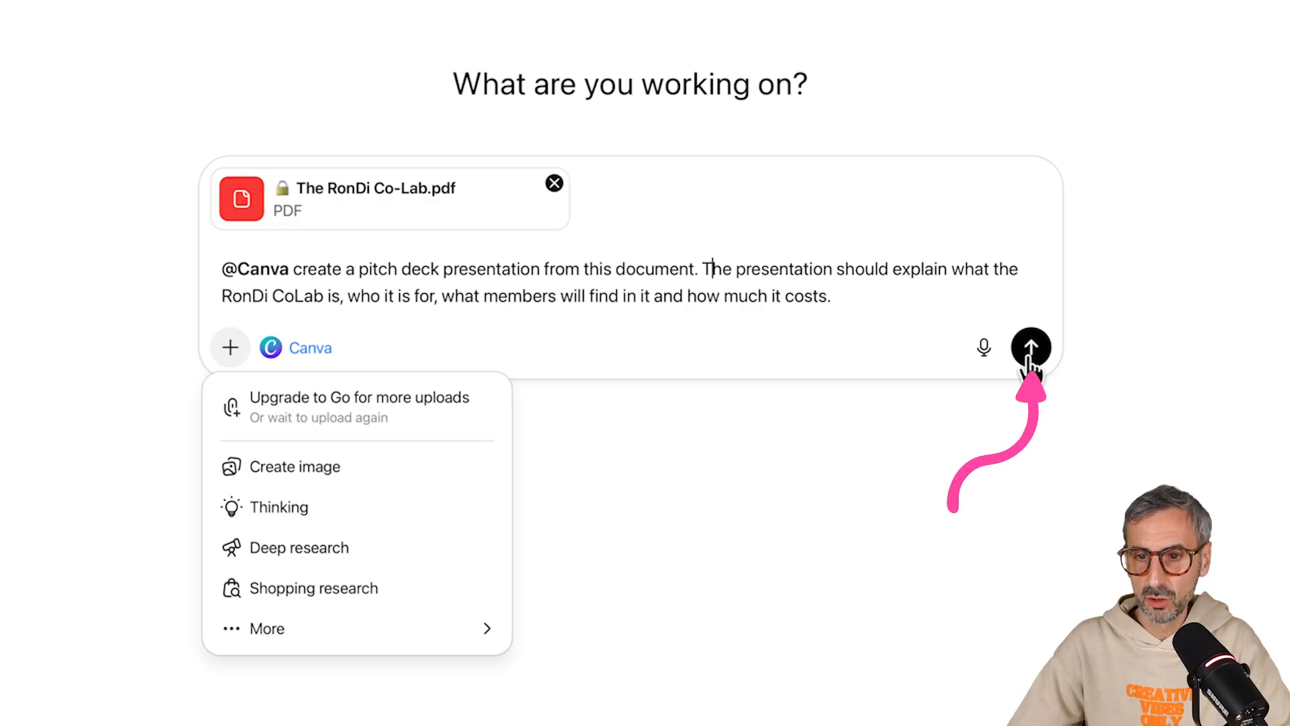
left_click(1008, 228)
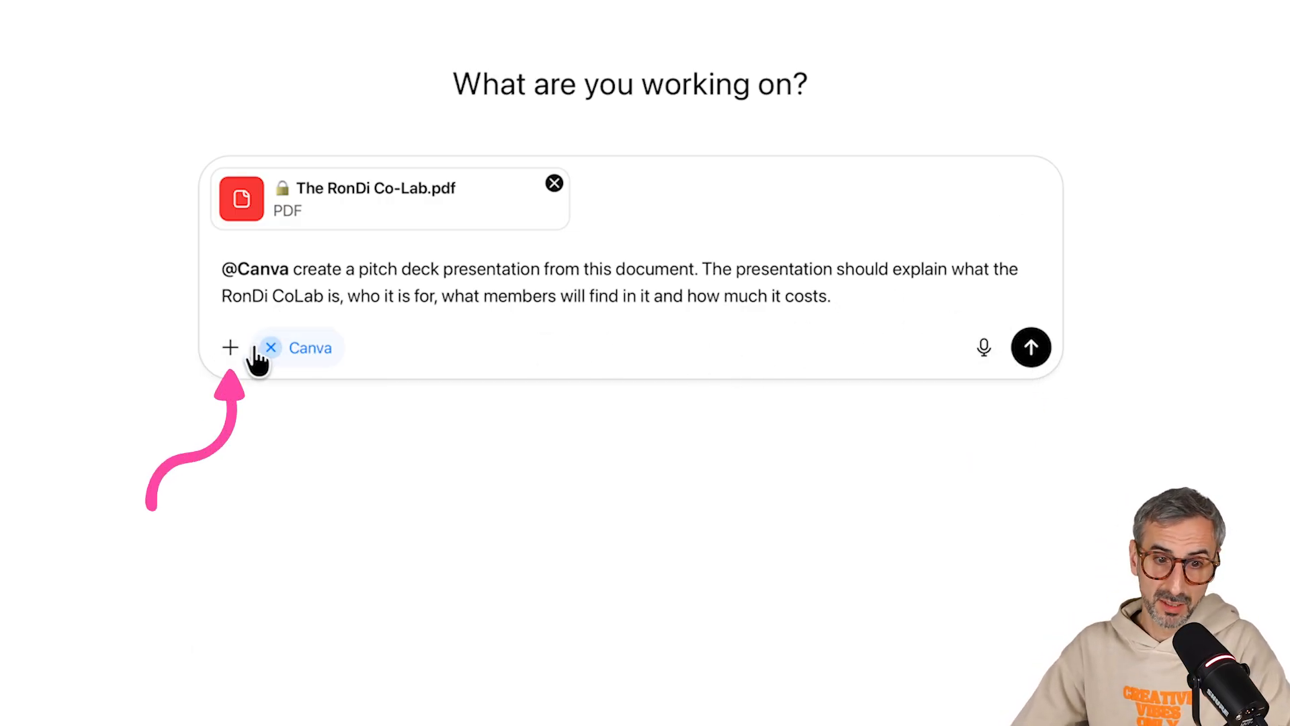
- Check that Canva is selected as the prompt's app and submit the pitch deck request with its PDF
left_click(231, 347)
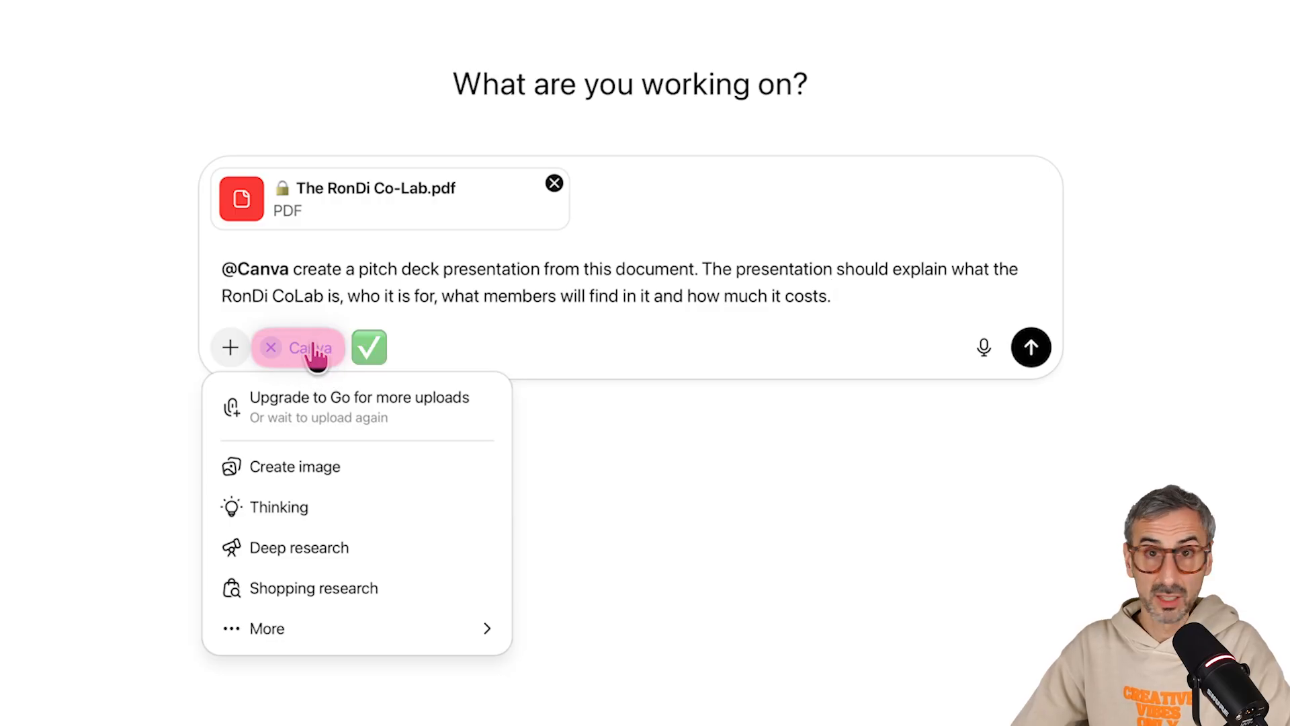
left_click(638, 347)
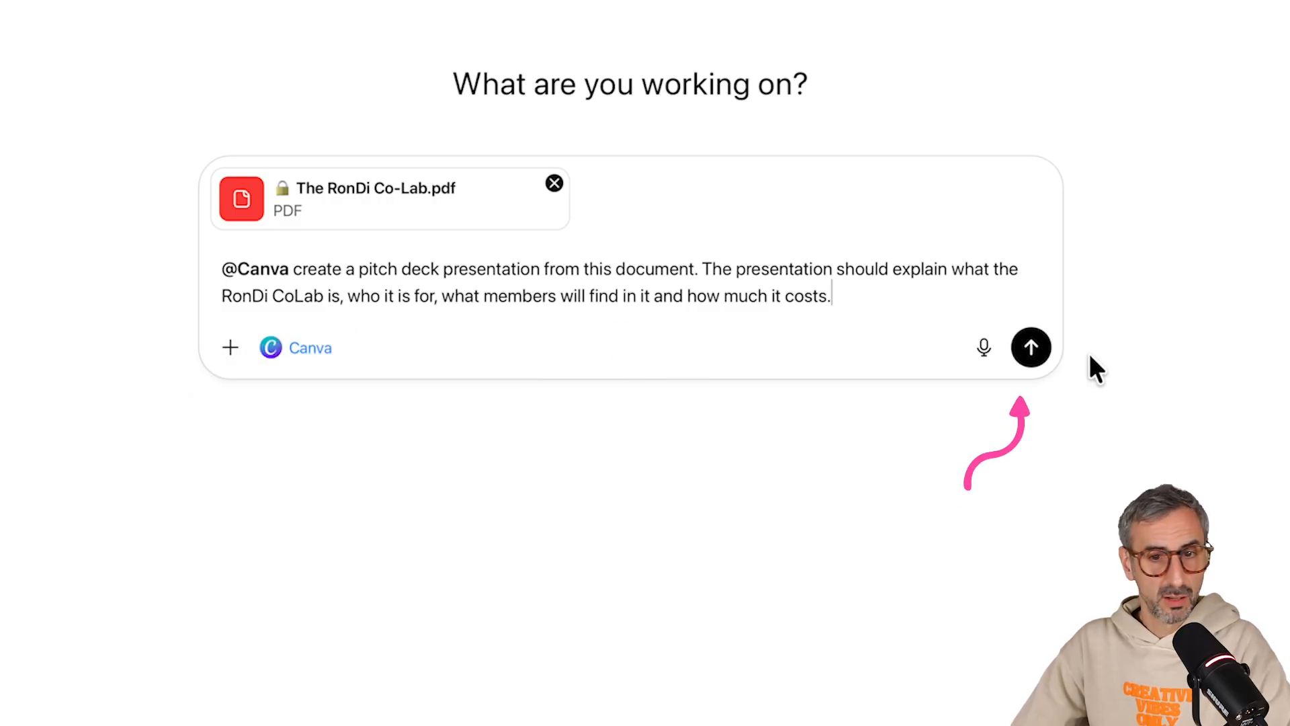
left_click(1033, 349)
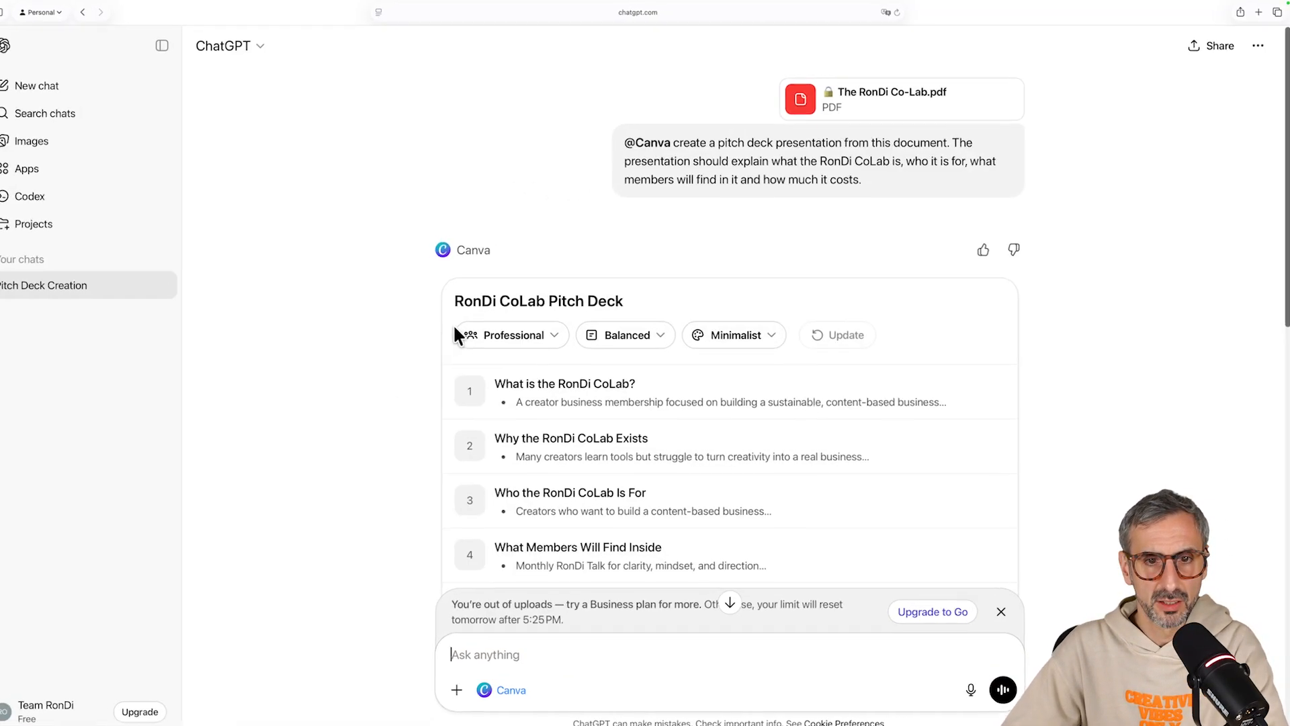
- Review the proposed RonDi CoLab Pitch Deck outline, from the first slide to the closing slide
scroll(205, 392, "down", 1)
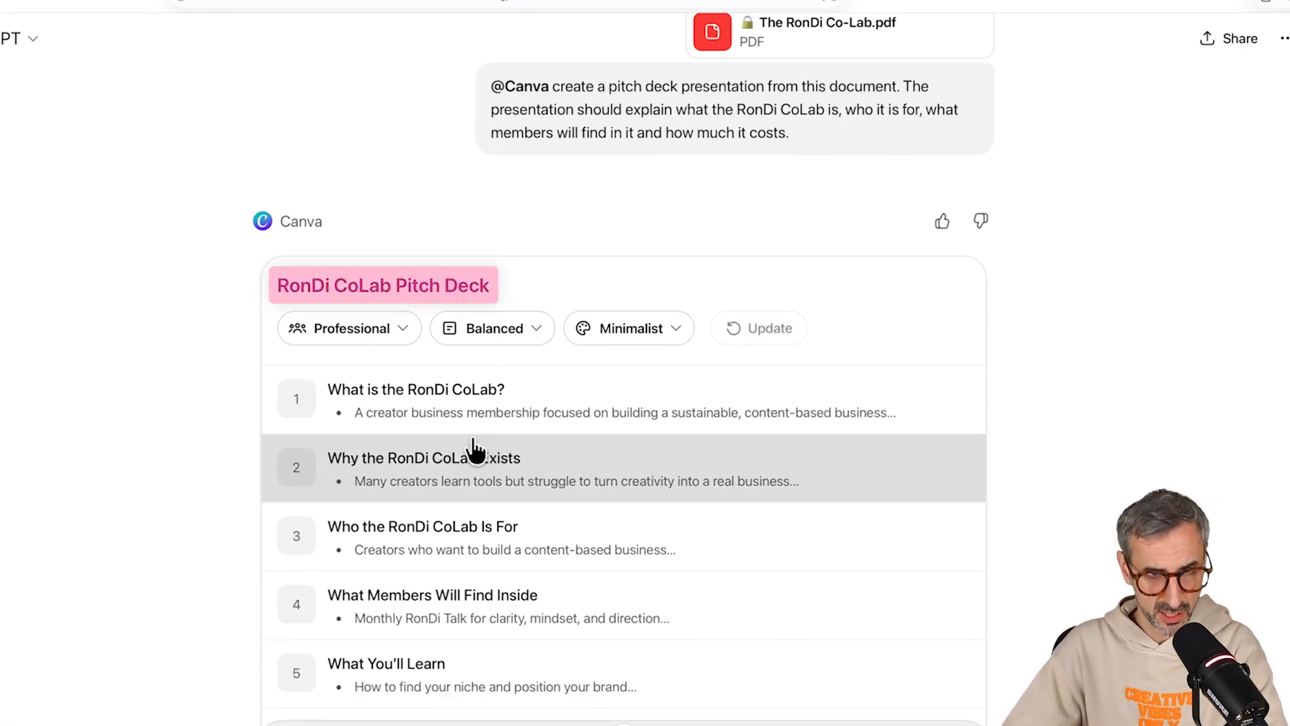
scroll(403, 443, "down", 3)
scroll(325, 495, "down", 6)
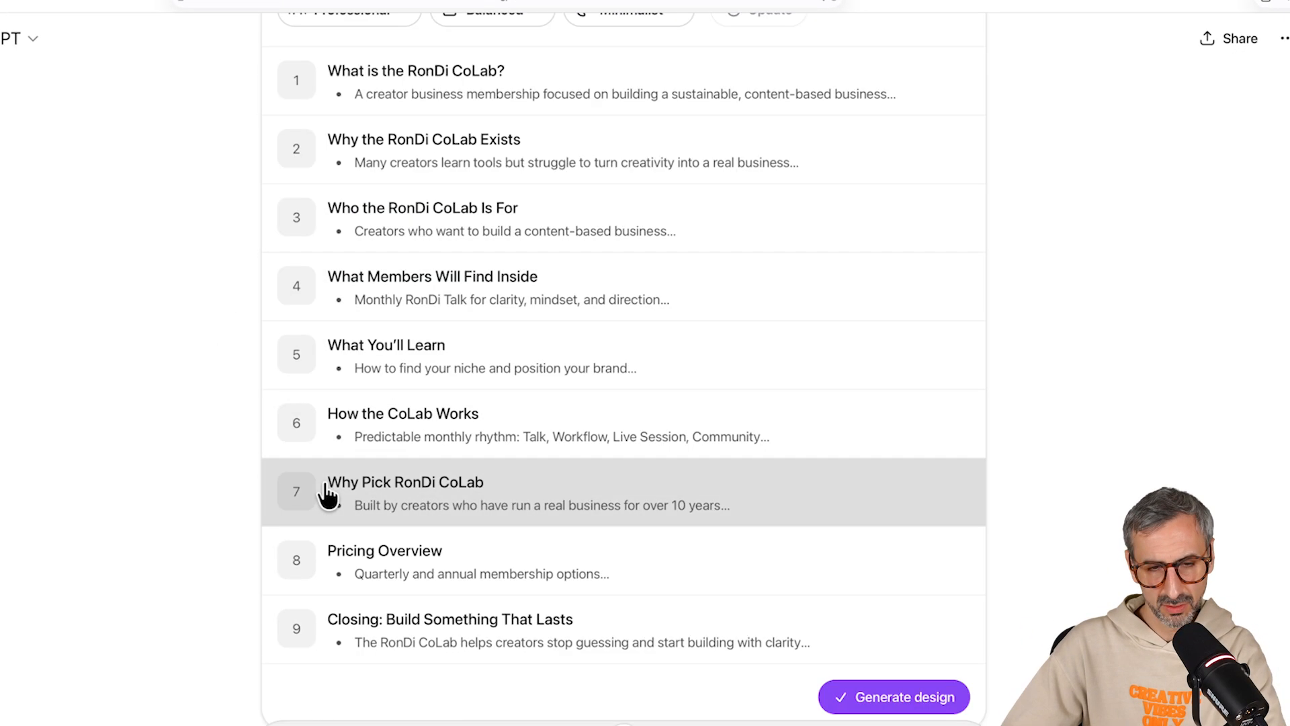
scroll(348, 395, "up", 6)
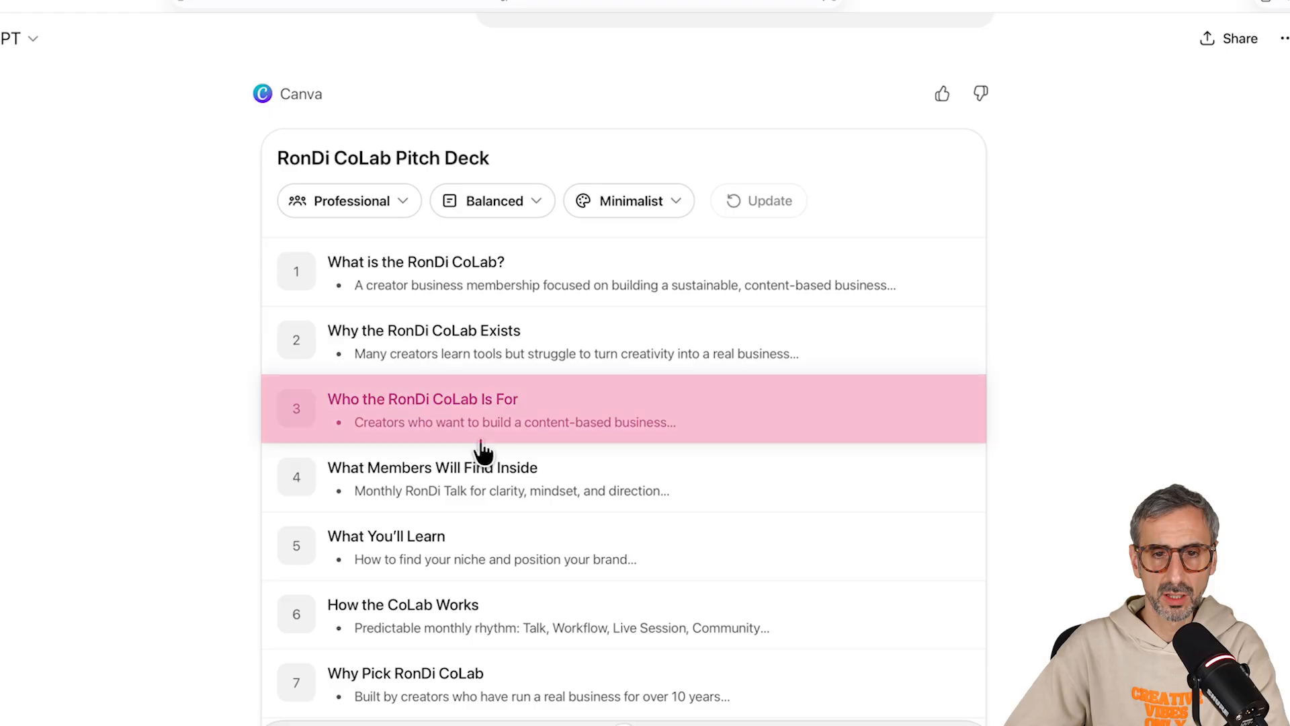
scroll(481, 452, "down", 2)
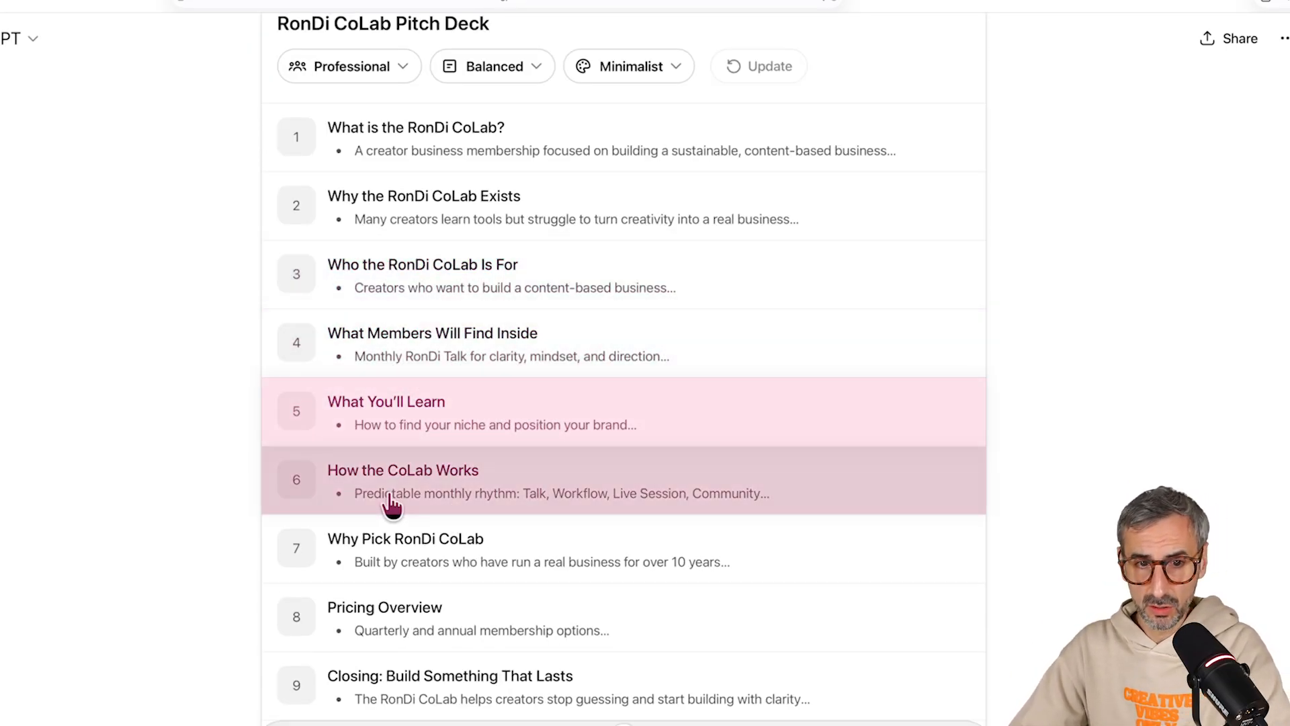
scroll(430, 518, "down", 1)
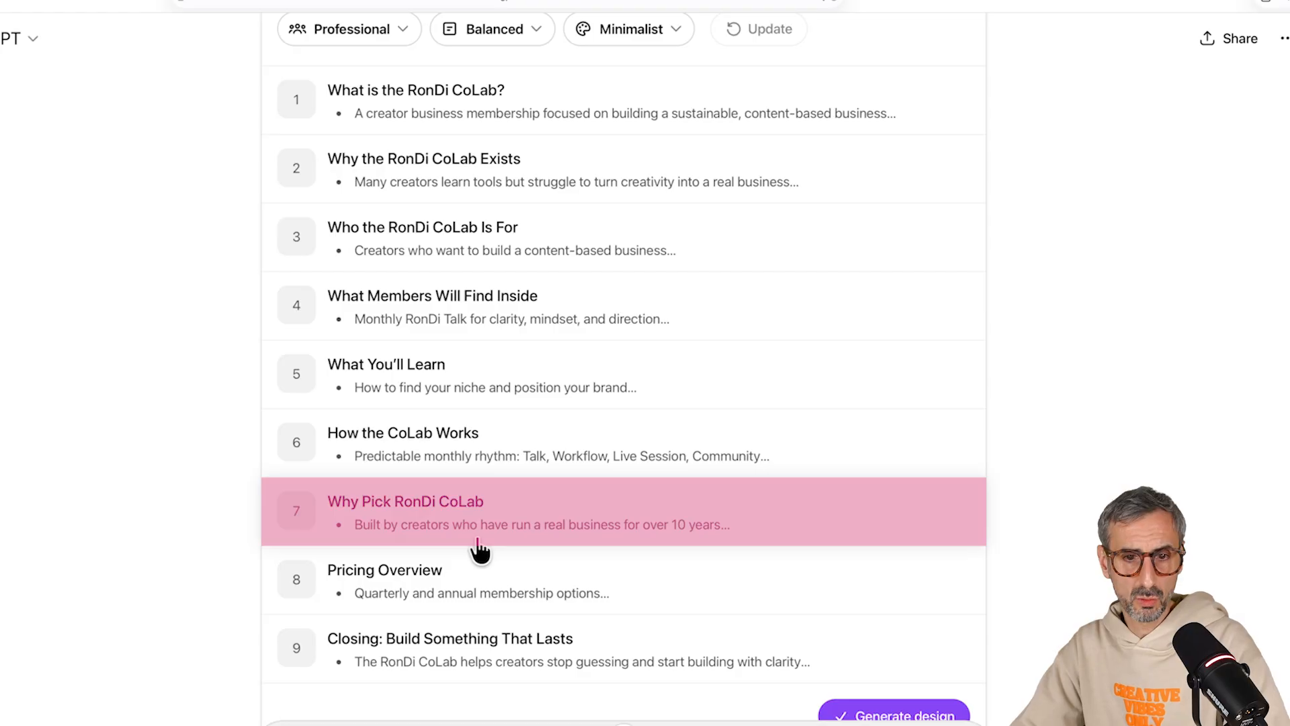
scroll(480, 551, "down", 3)
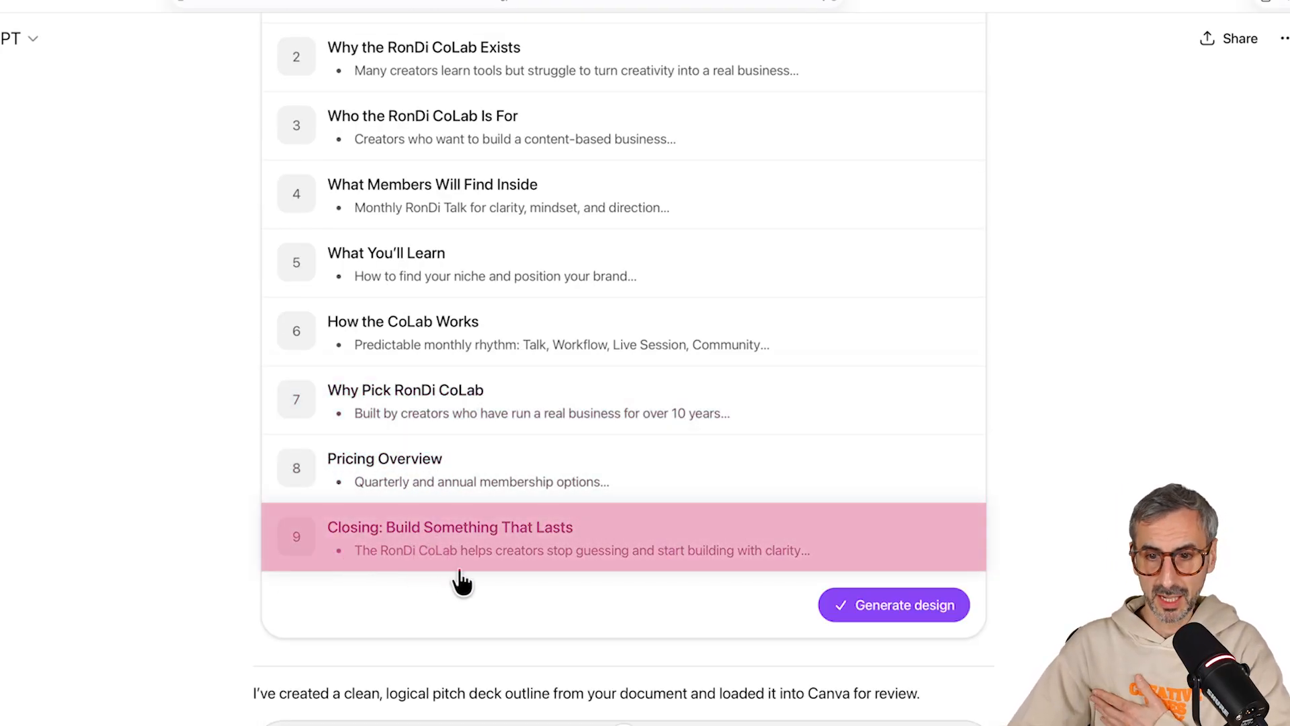
scroll(457, 571, "up", 5)
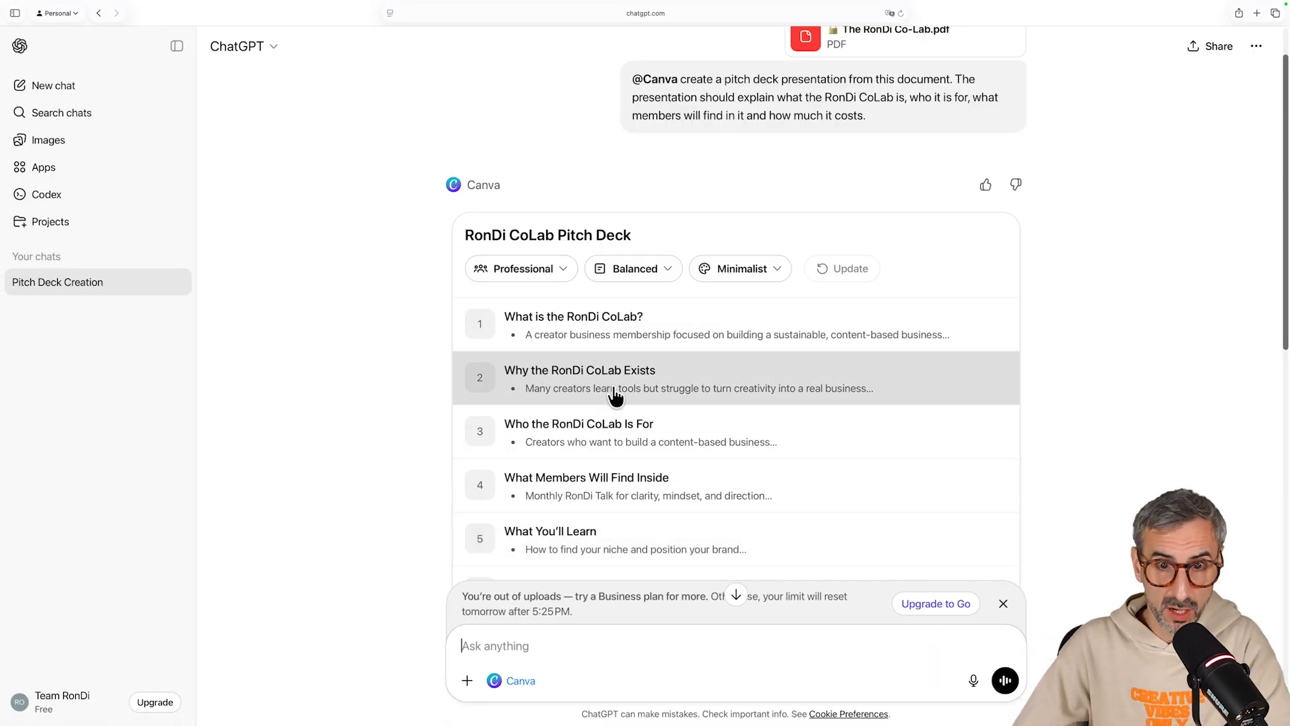
- Change the pitch deck's target audience to Casual
scroll(628, 377, "down", 1)
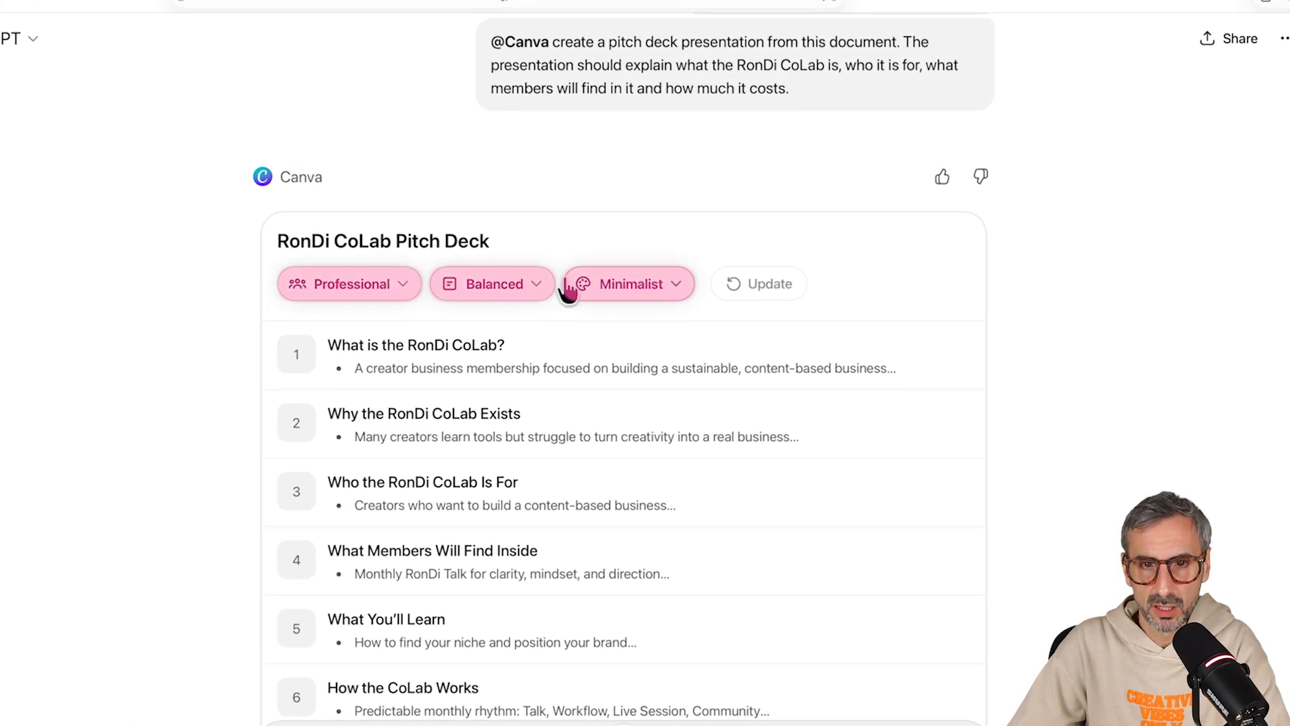
left_click(343, 296)
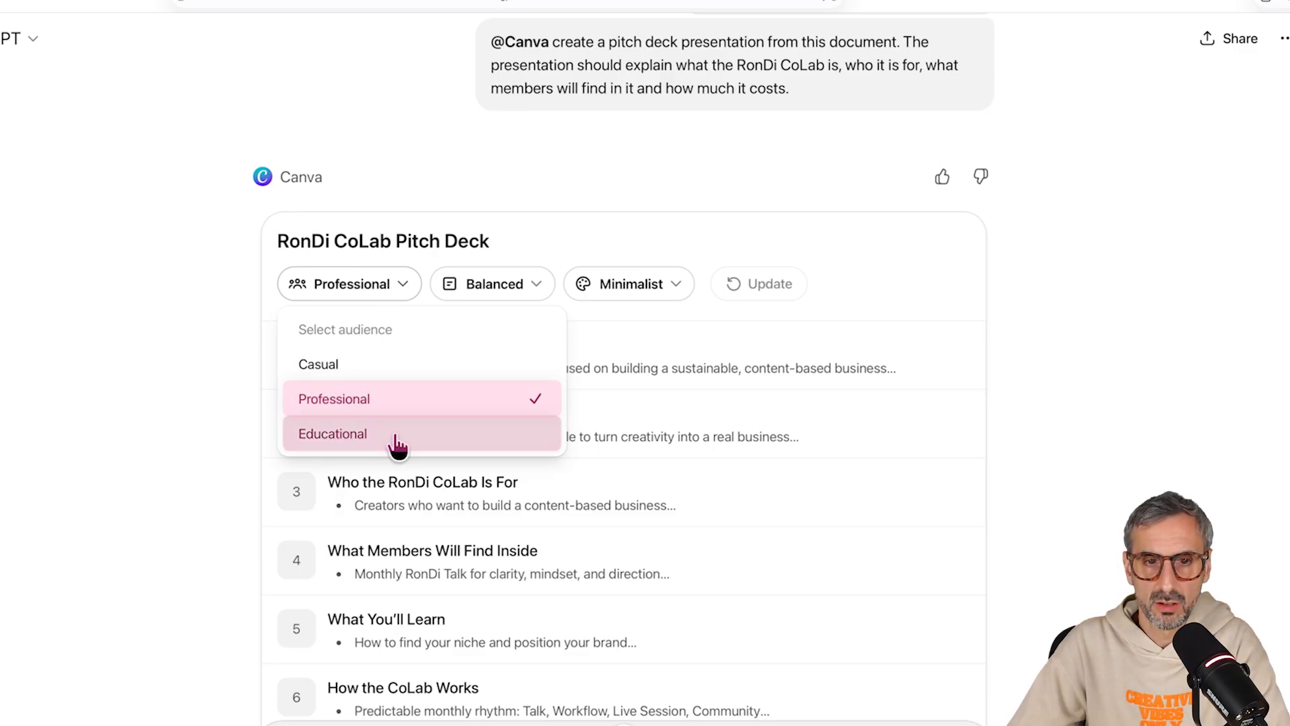
left_click(316, 366)
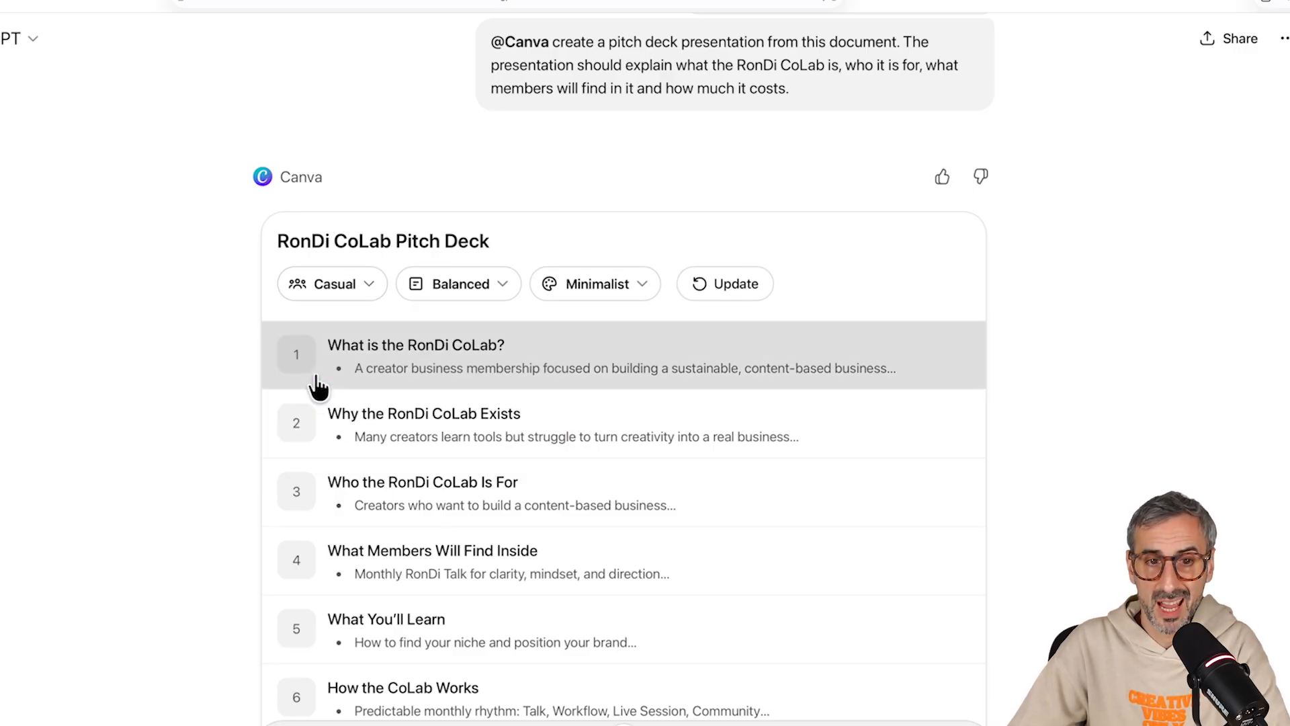
- Review the pitch deck's length options and available visual styles
left_click(501, 286)
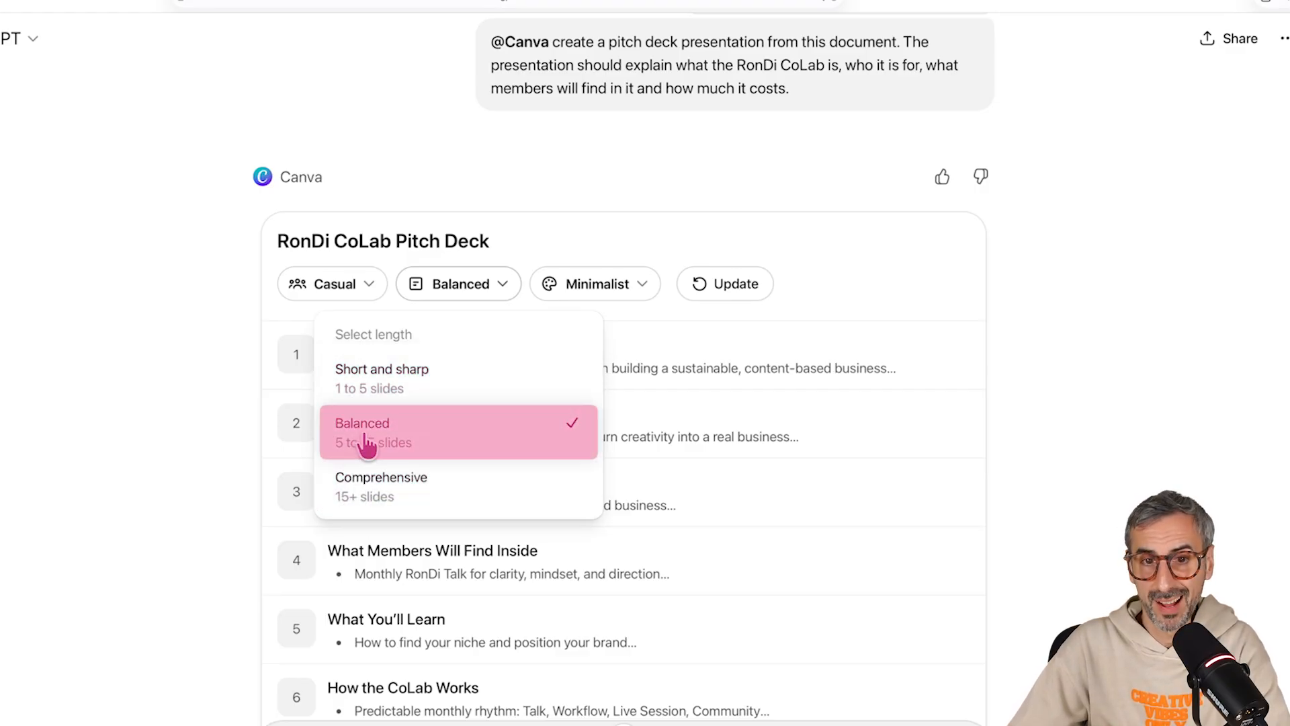
left_click(624, 294)
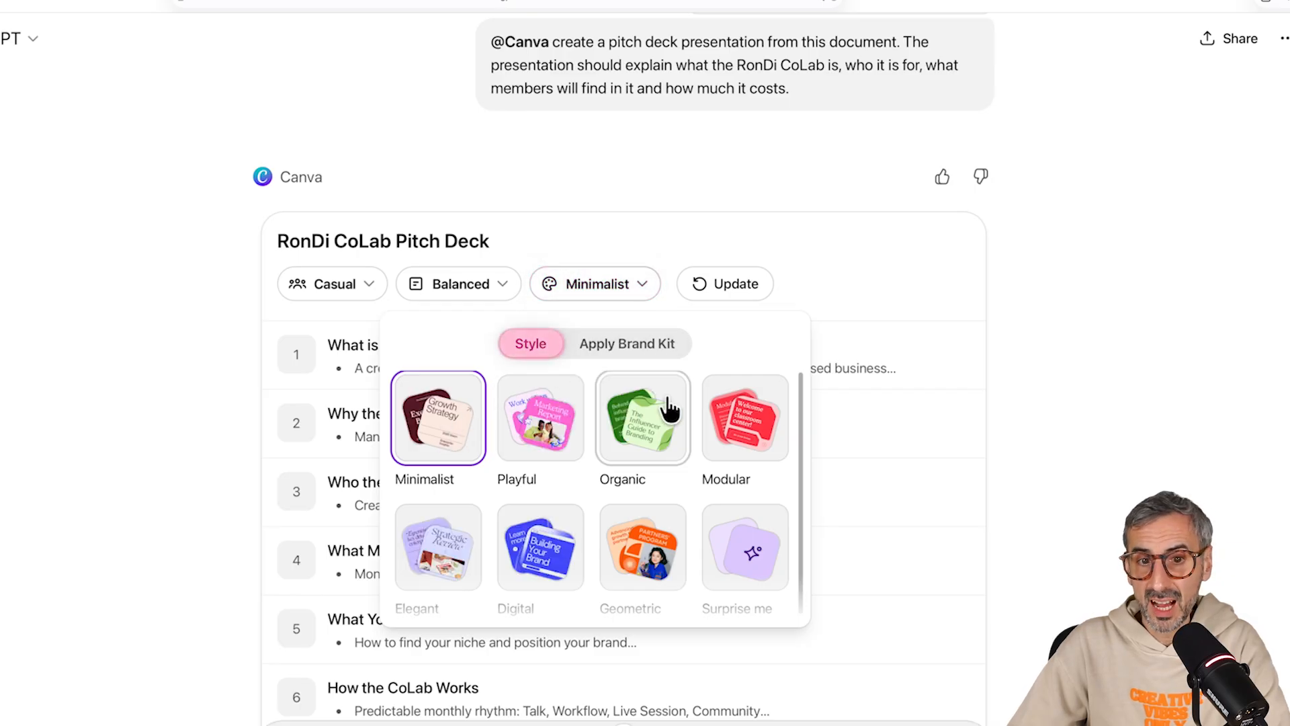
scroll(749, 473, "down", 2)
scroll(703, 401, "up", 1)
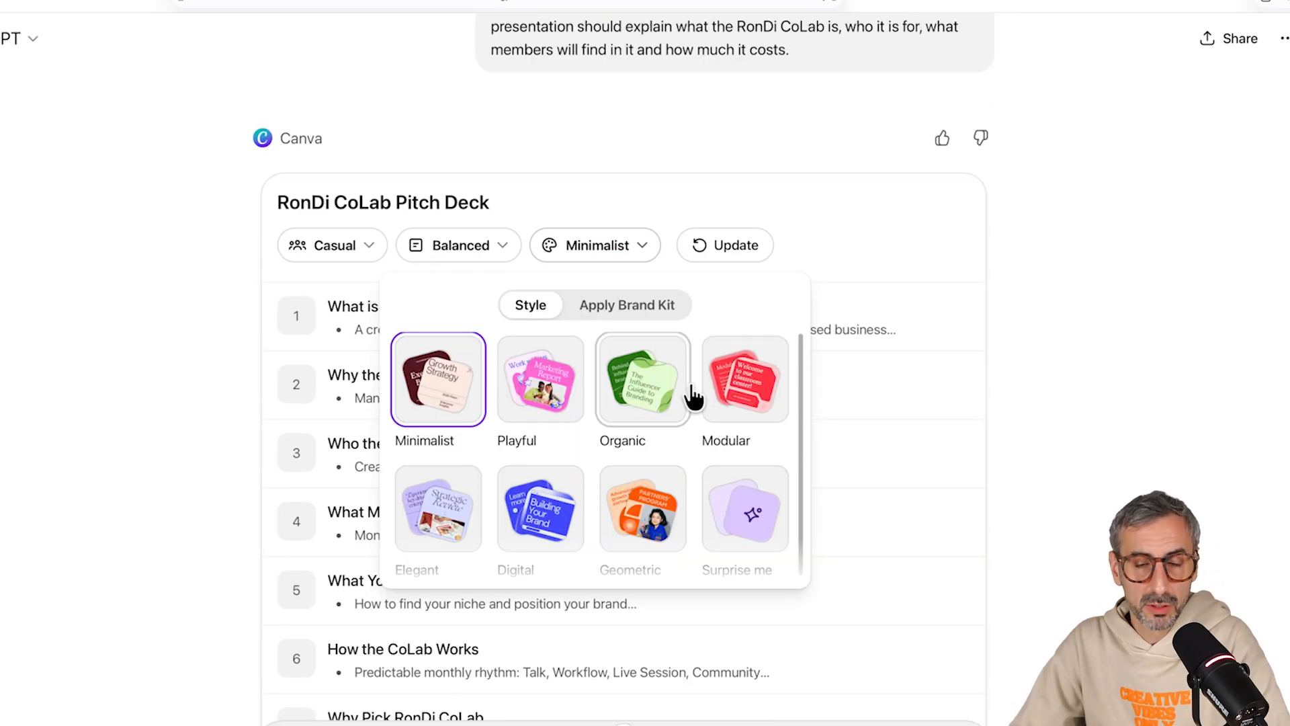
- Apply The RonDi CoLab brand kit to the pitch deck
left_click(633, 309)
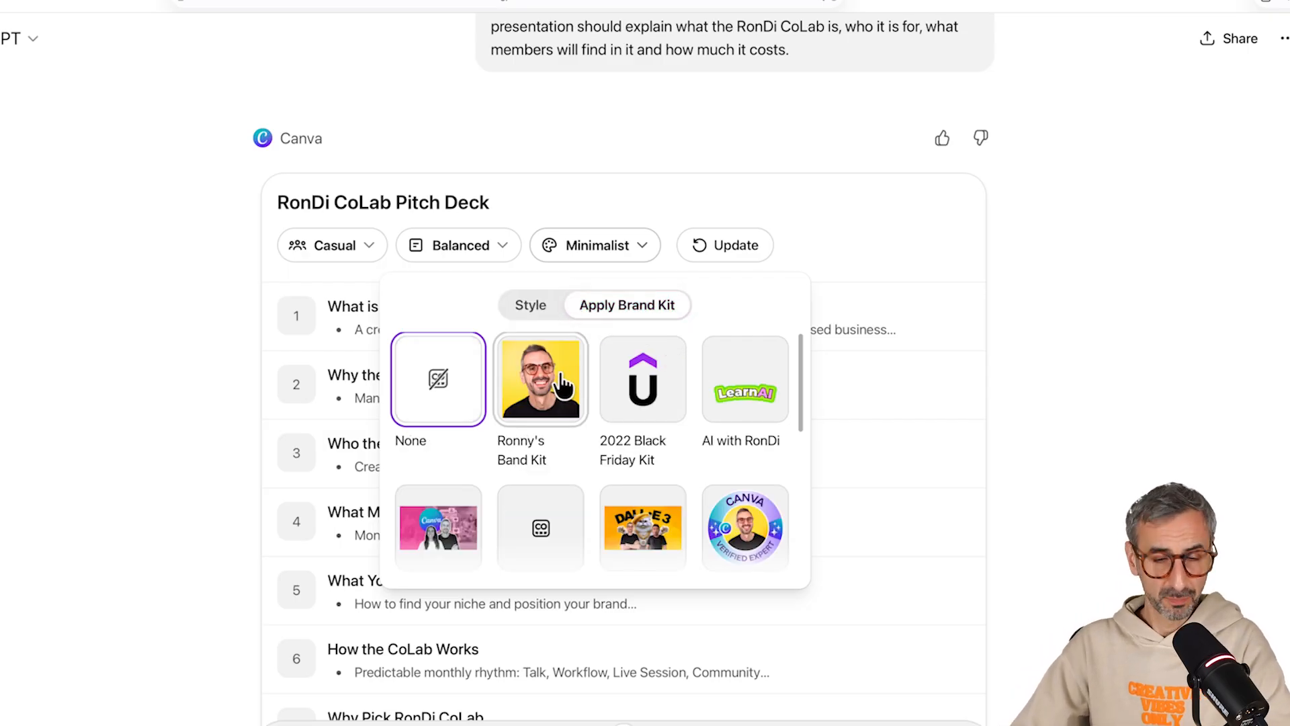
scroll(555, 387, "down", 1)
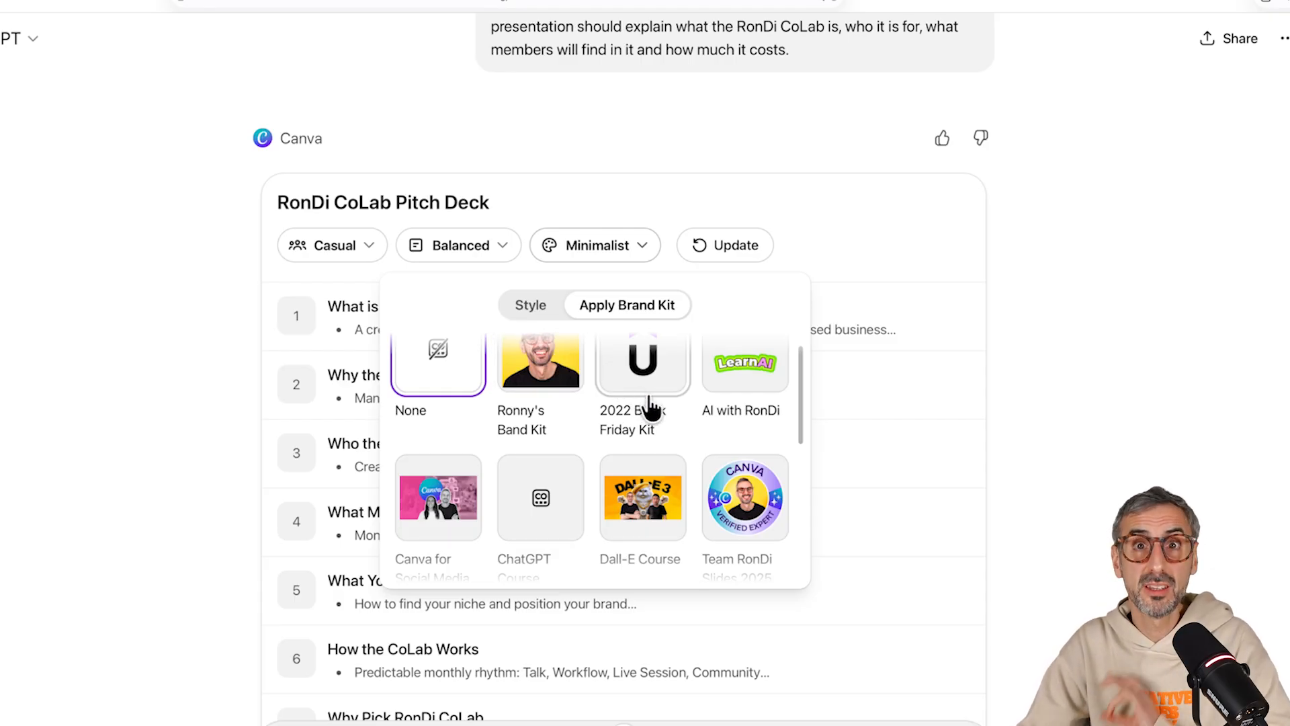
scroll(641, 425, "down", 2)
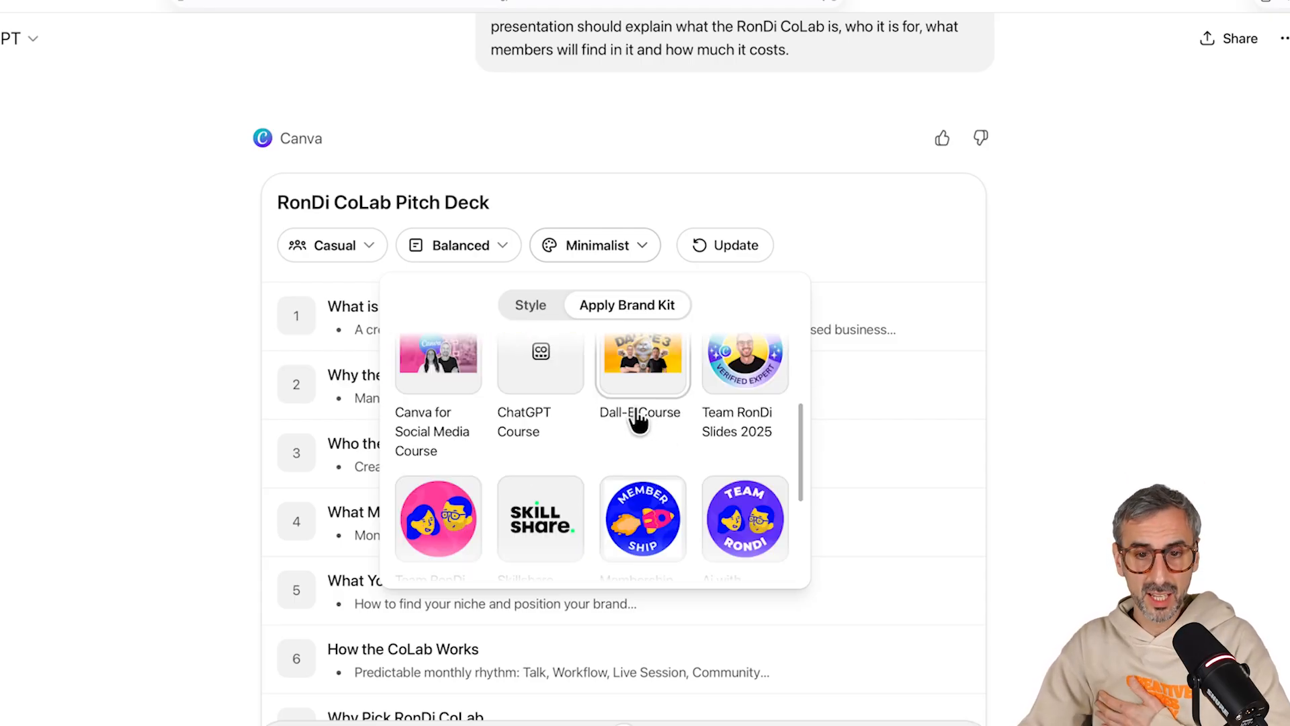
scroll(639, 417, "up", 1)
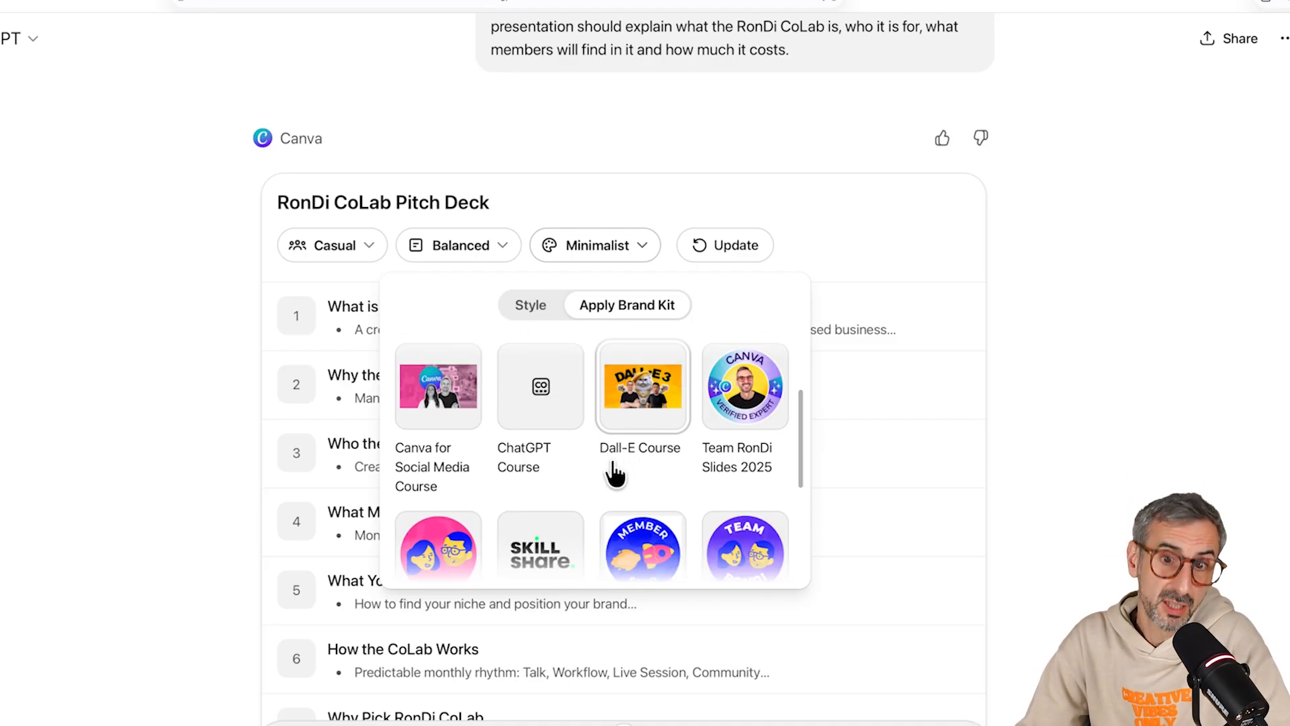
scroll(596, 457, "down", 1)
scroll(600, 464, "down", 3)
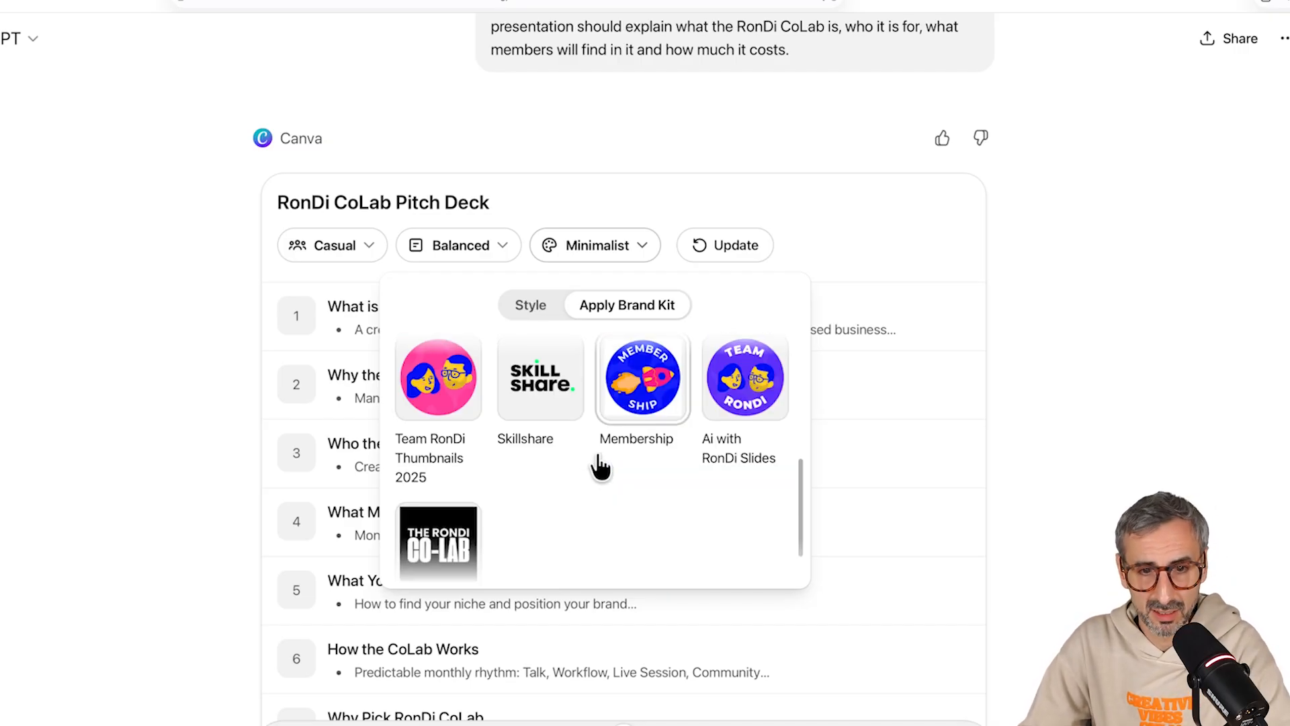
scroll(577, 473, "down", 1)
scroll(522, 487, "down", 1)
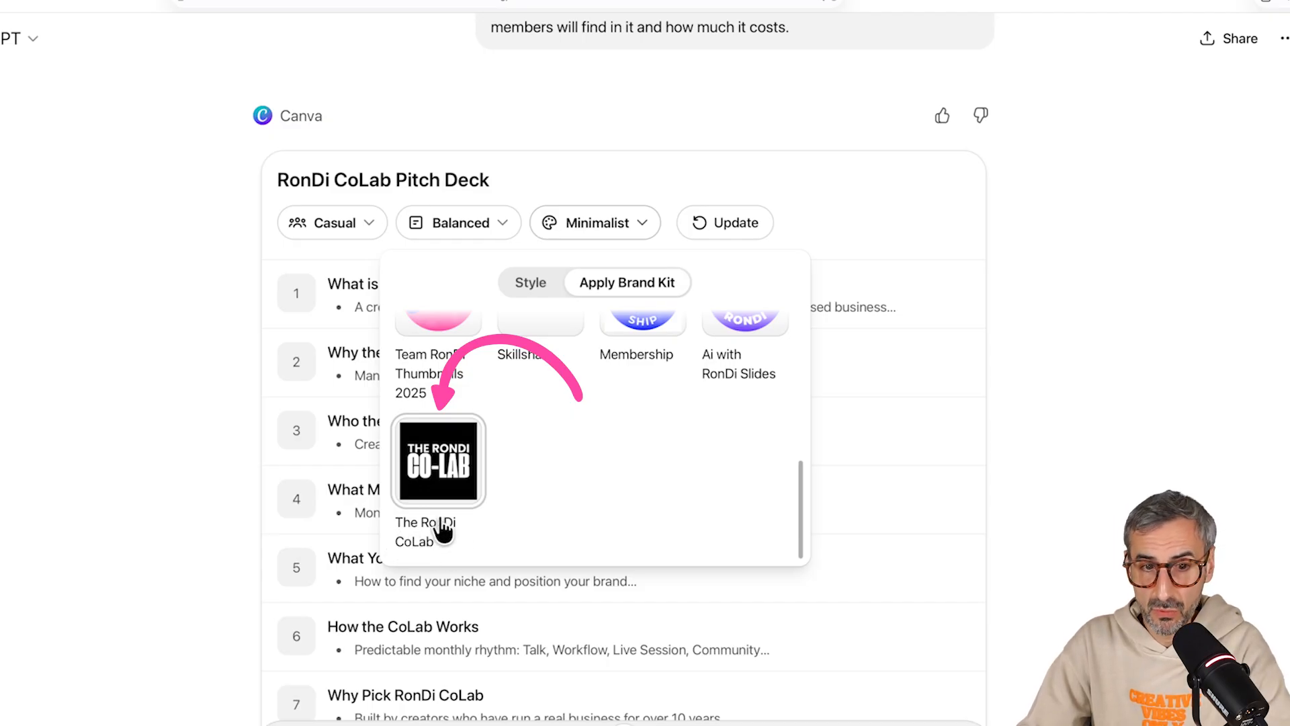
left_click(435, 479)
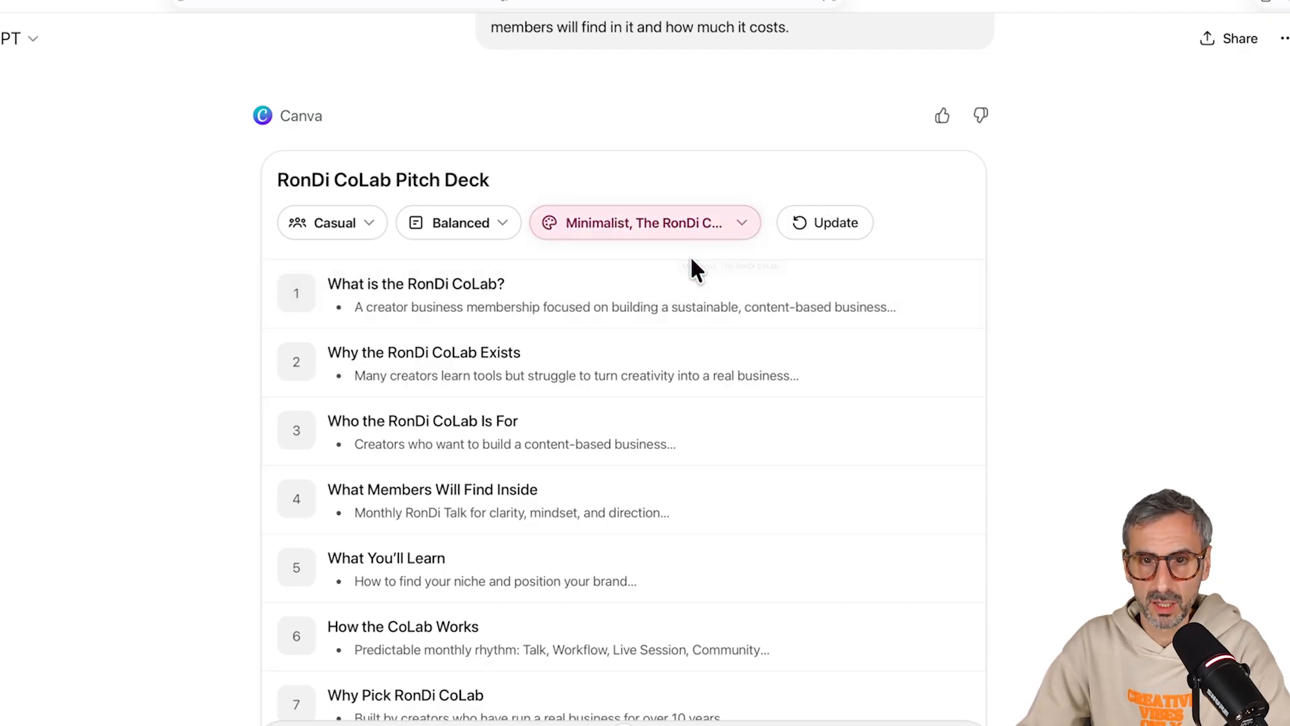
- Change the pitch deck's visual style to Modular
left_click(739, 224)
left_click(575, 285)
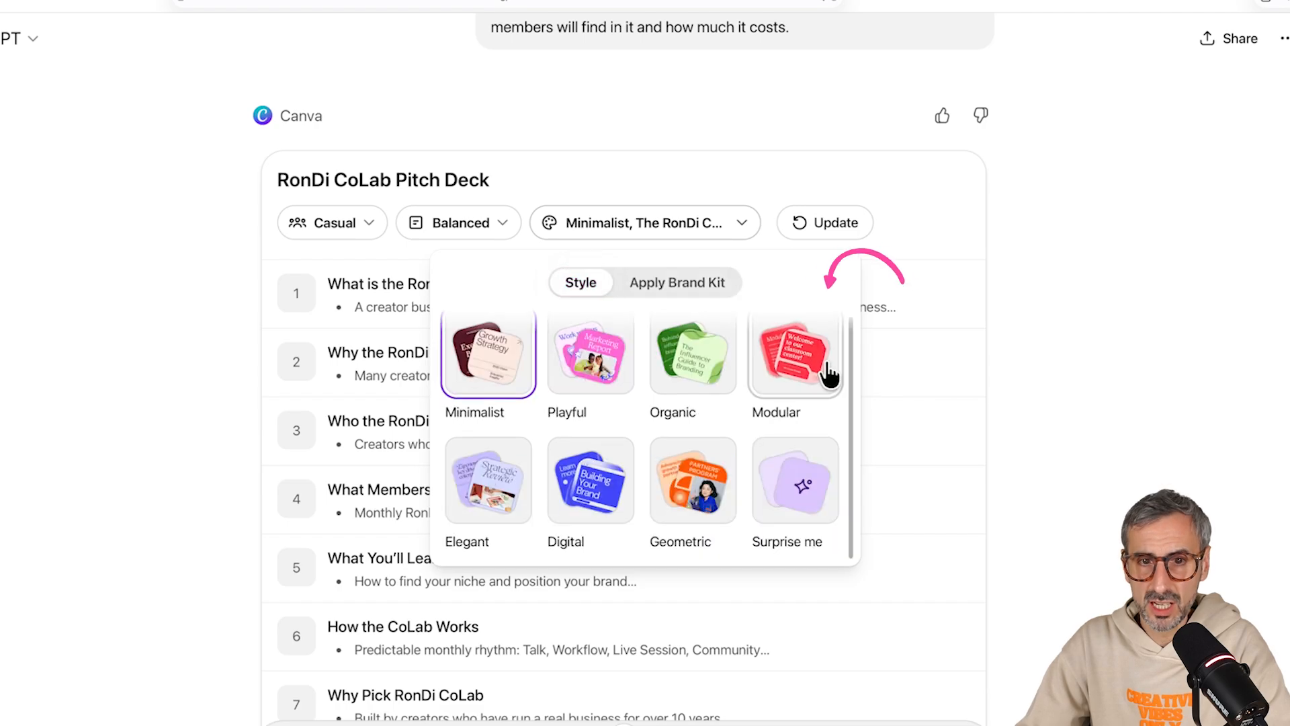
left_click(803, 371)
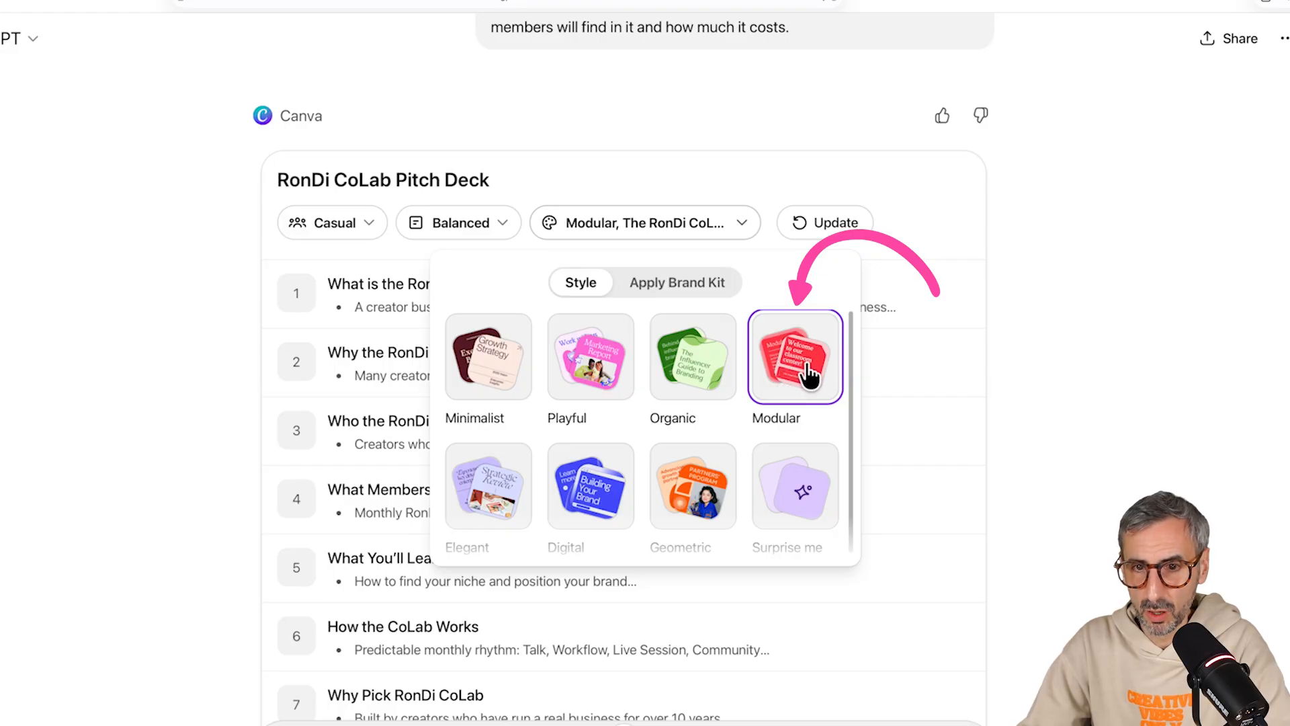
scroll(789, 425, "down", 2)
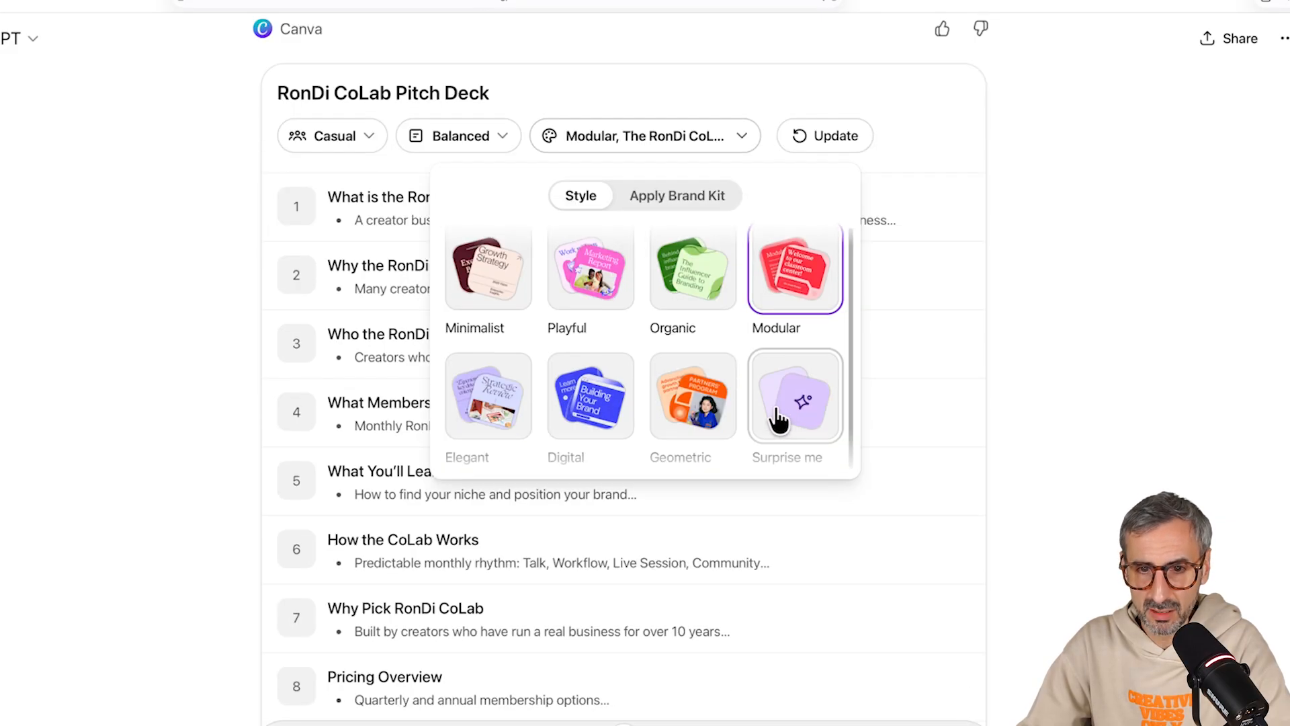
scroll(778, 420, "up", 2)
- Make sure The RonDi CoLab is chosen as the brand kit alongside the Modular style, and close the style options
left_click(657, 292)
scroll(656, 413, "down", 1)
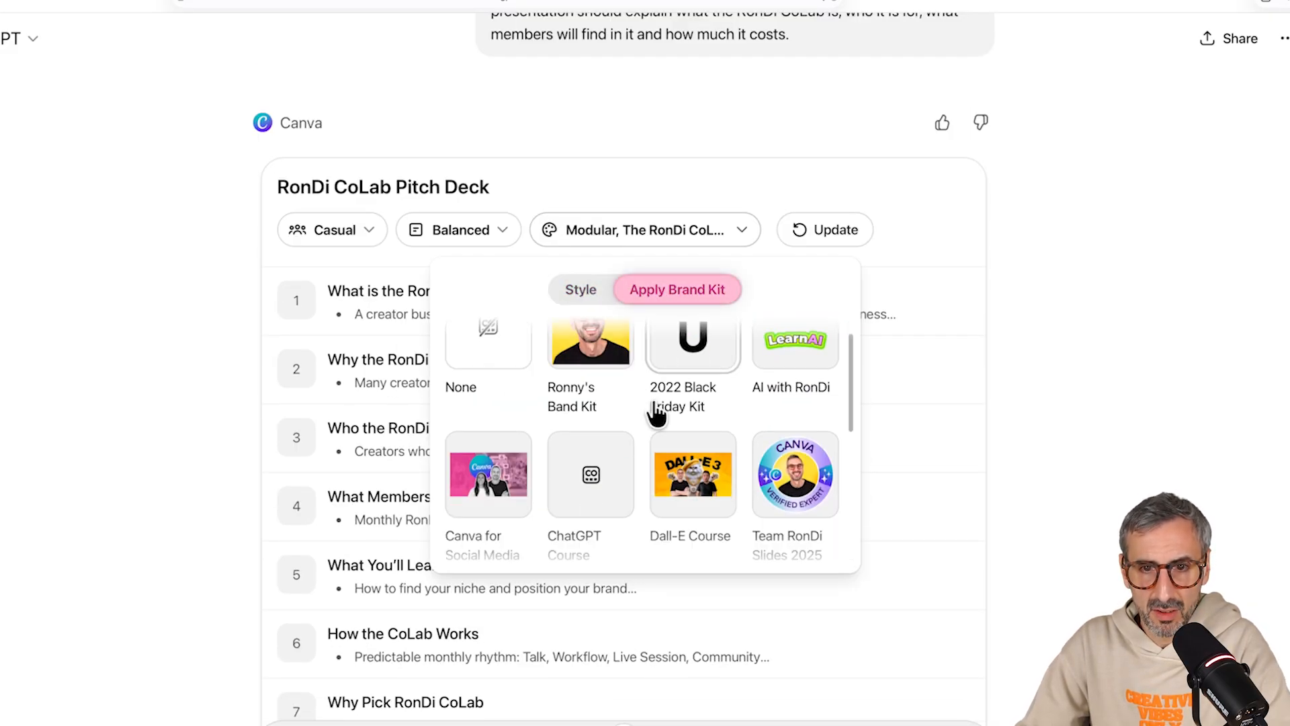
scroll(654, 405, "down", 5)
left_click(498, 478)
scroll(808, 272, "down", 1)
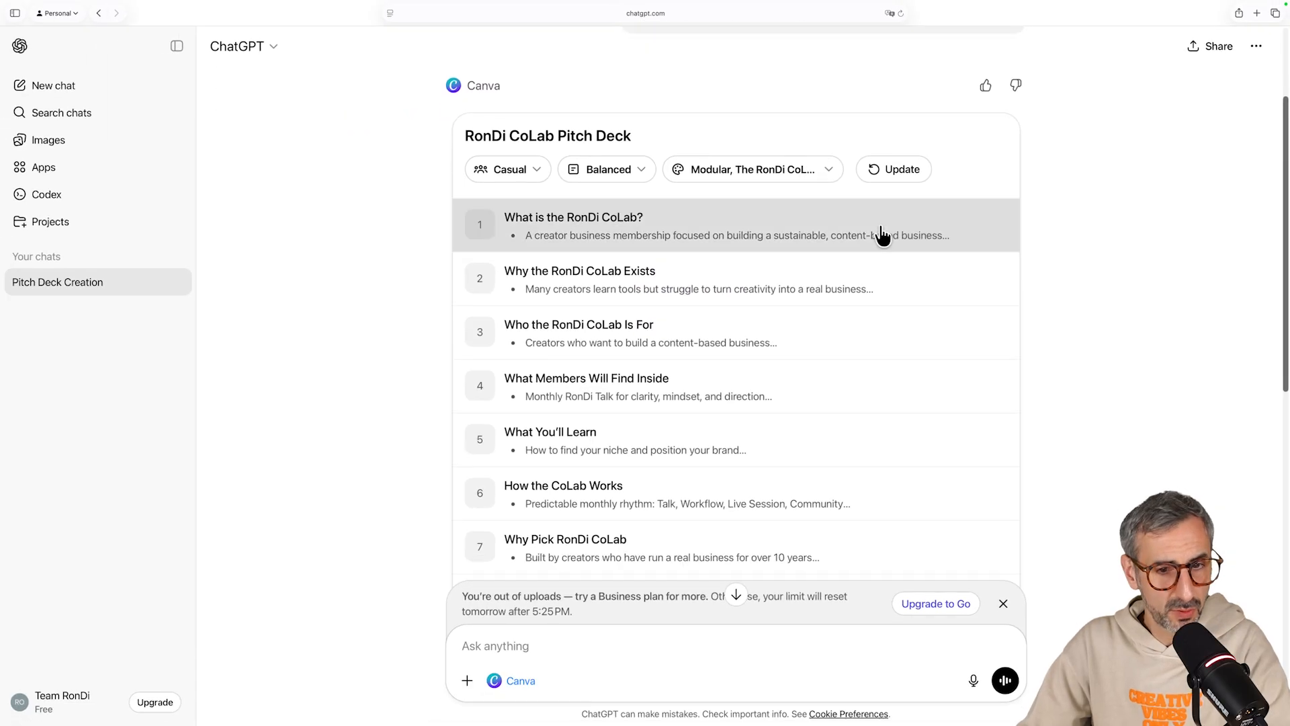
- Read the response's notes below the outline, covering the deck's strengths, flow, items to check and suggested tweaks
scroll(882, 235, "down", 7)
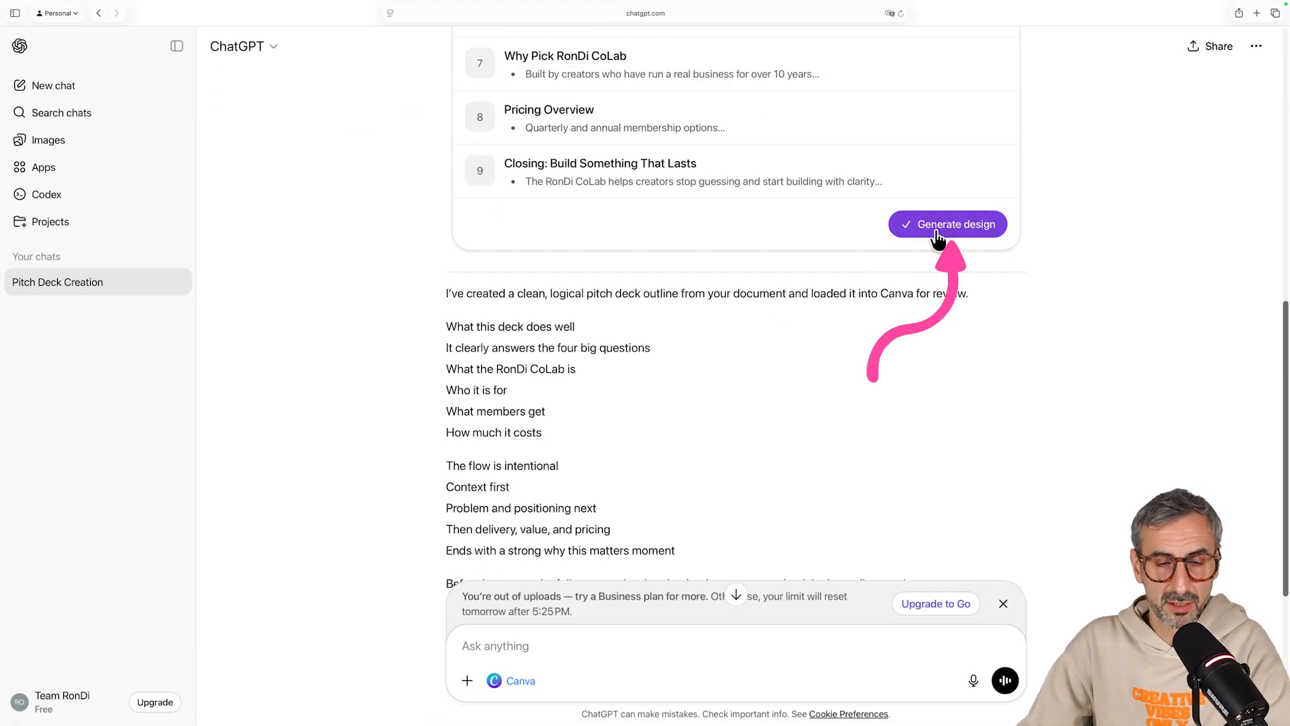
left_click_drag(443, 293, 564, 477)
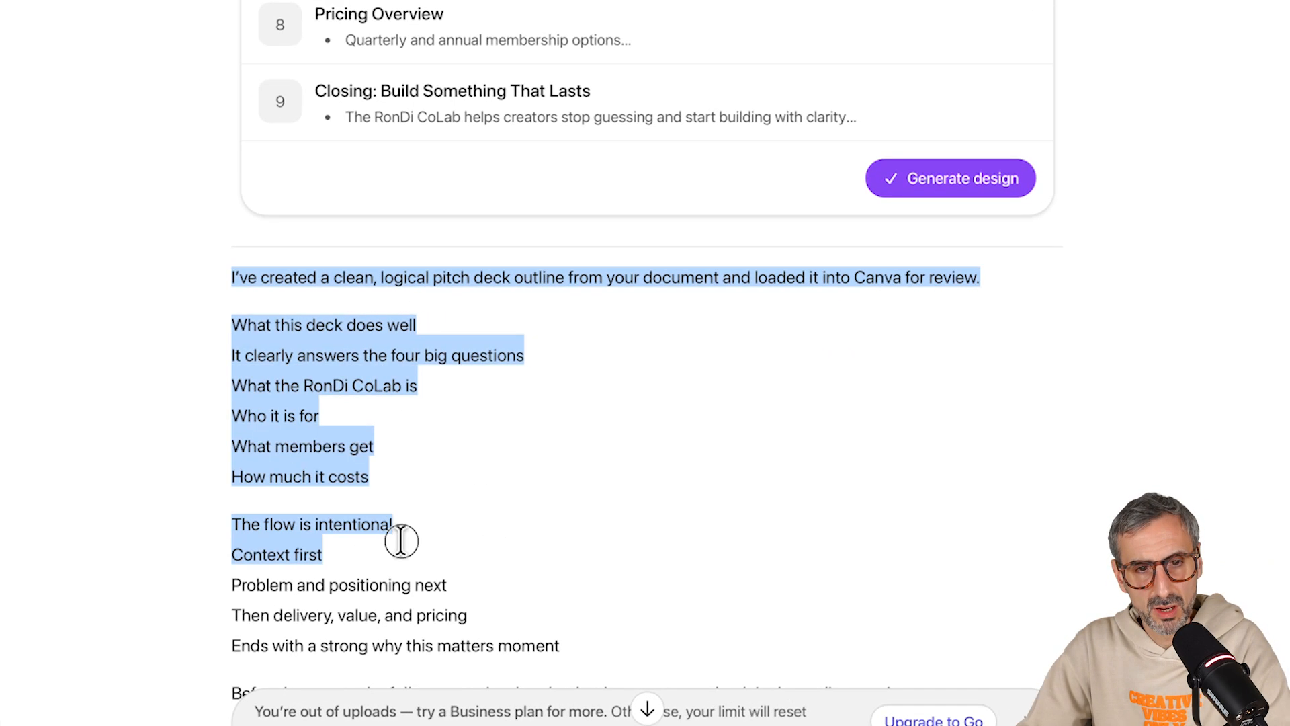
left_click(643, 432)
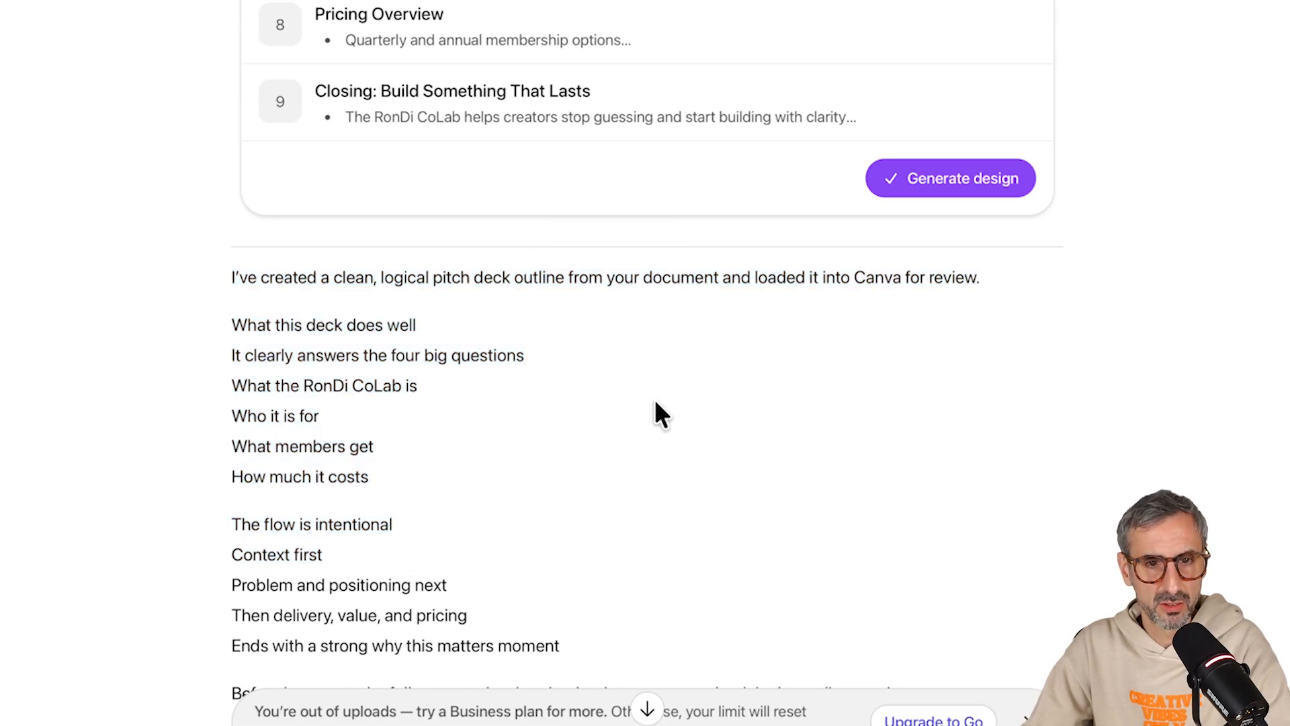
scroll(468, 306, "down", 2)
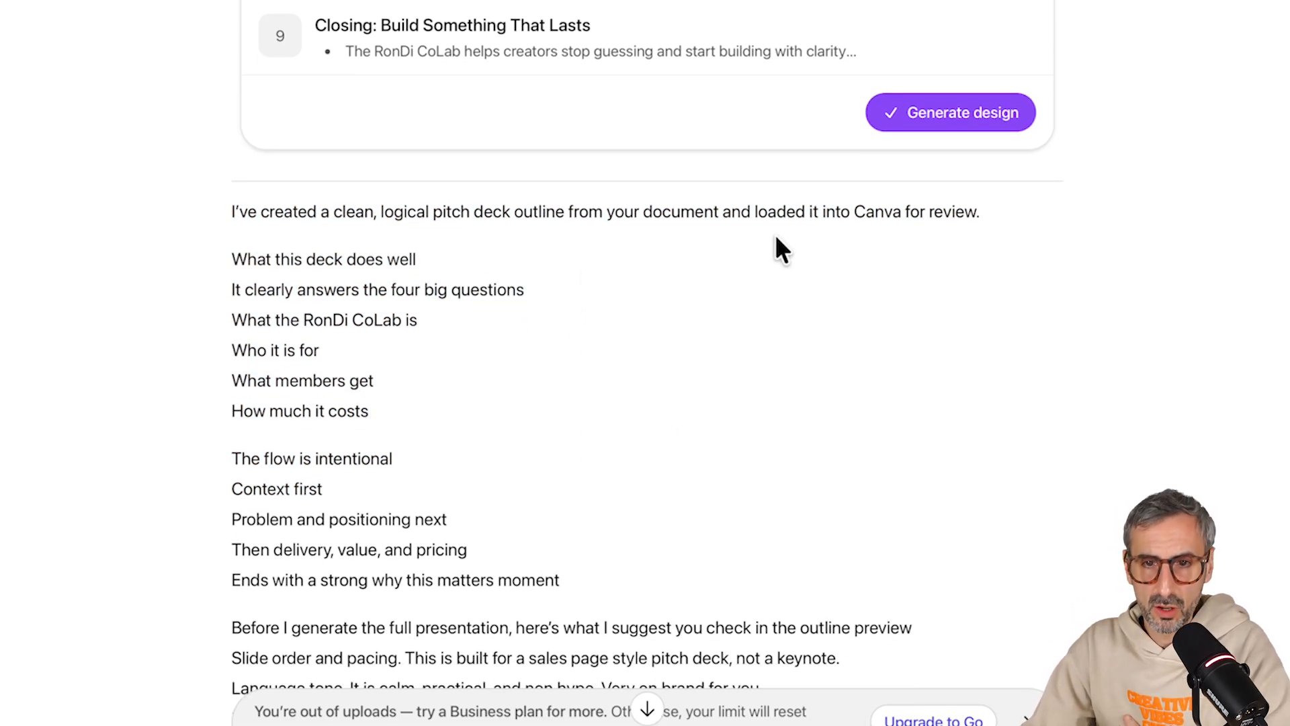
scroll(850, 232, "down", 2)
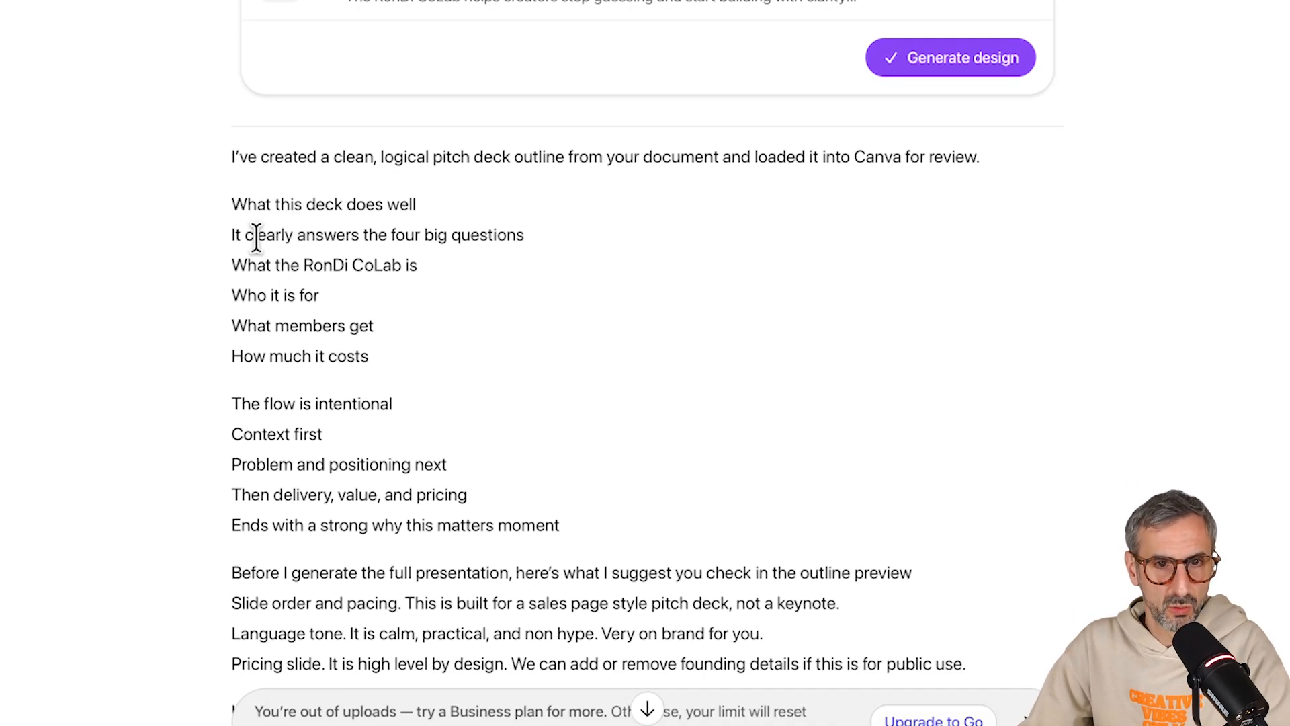
scroll(375, 225, "down", 2)
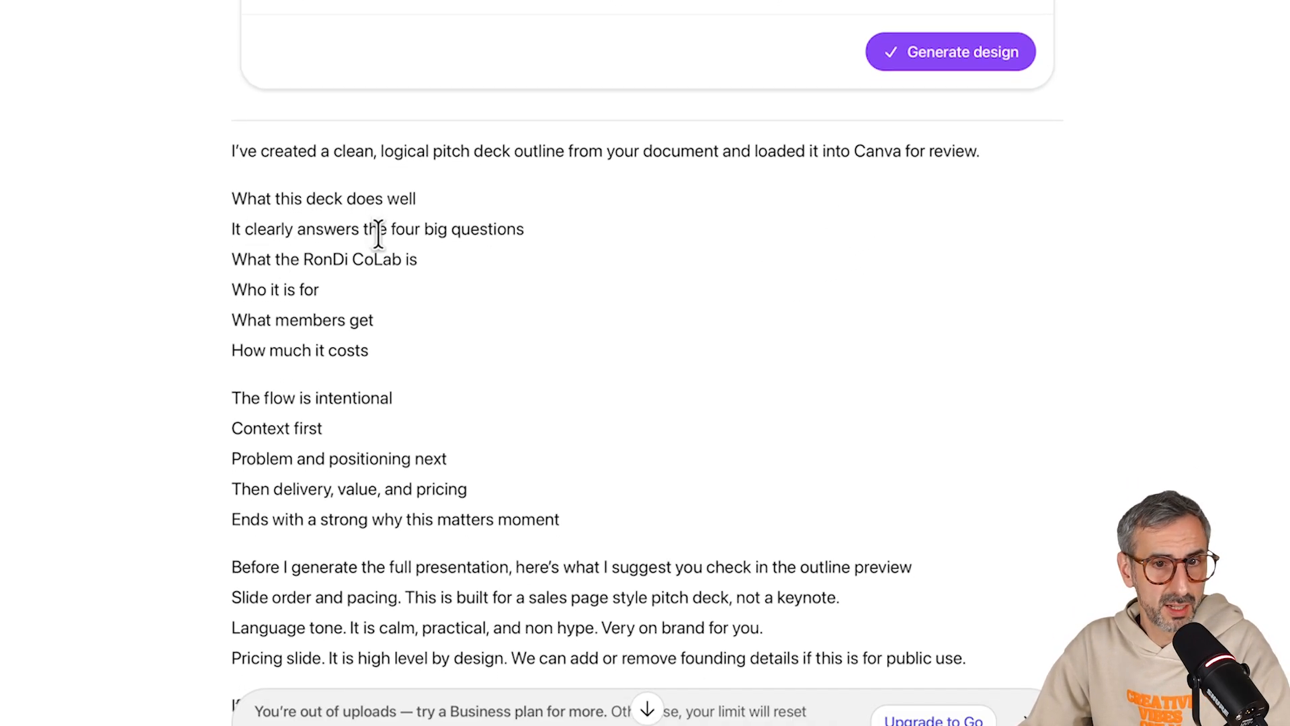
scroll(331, 337, "down", 2)
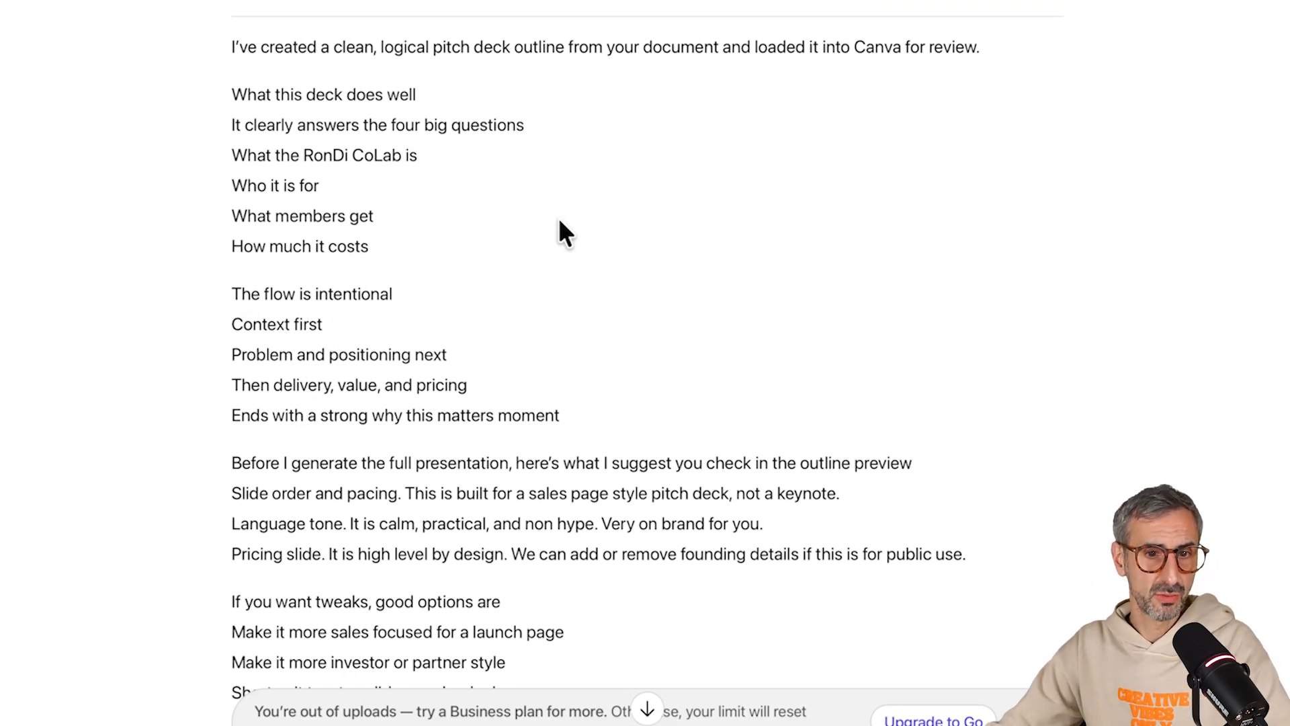
scroll(365, 369, "down", 3)
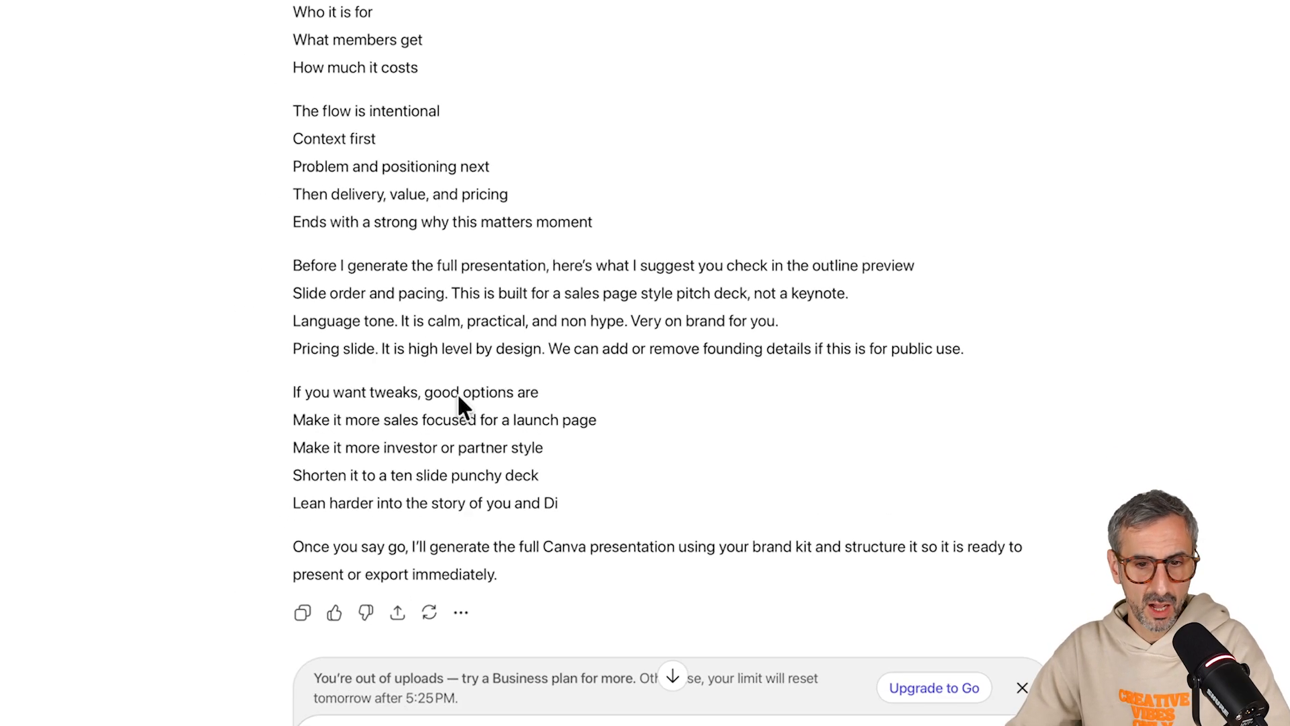
- Generate the Canva design from the outline and go to the resulting design previews at the end of the chat
scroll(485, 455, "up", 7)
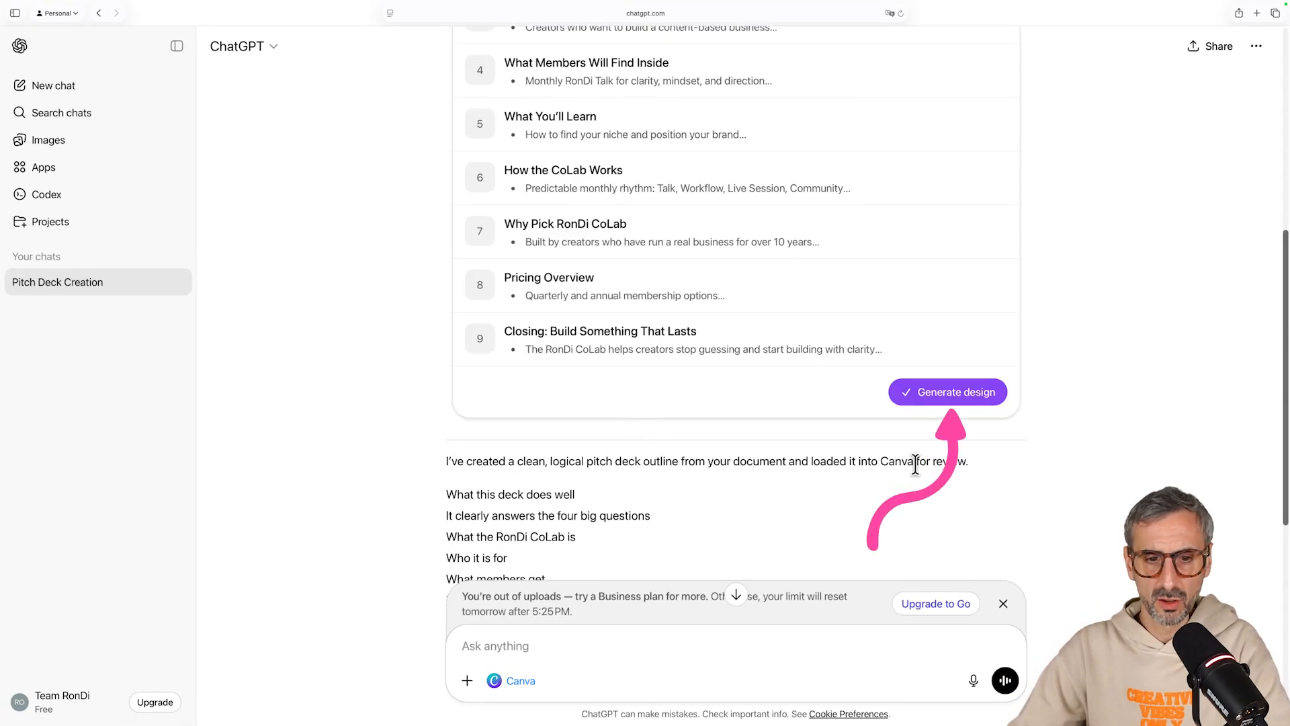
left_click(929, 394)
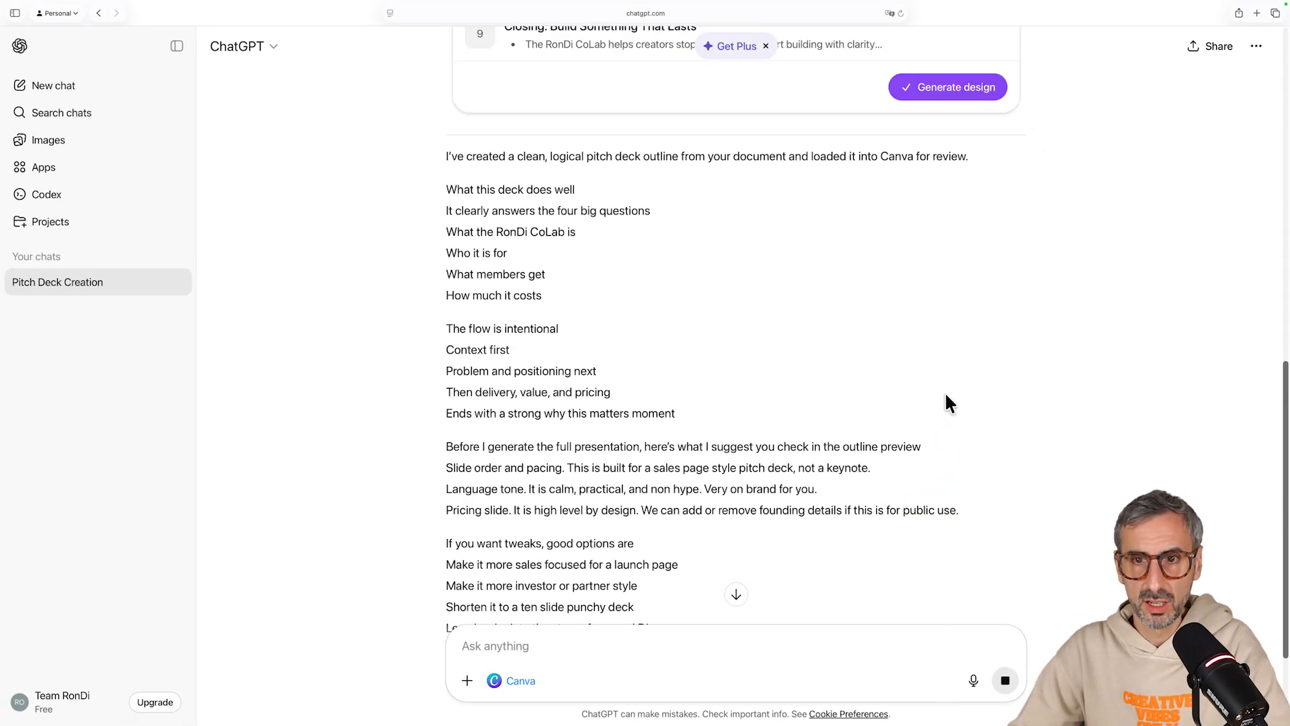
scroll(948, 403, "down", 3)
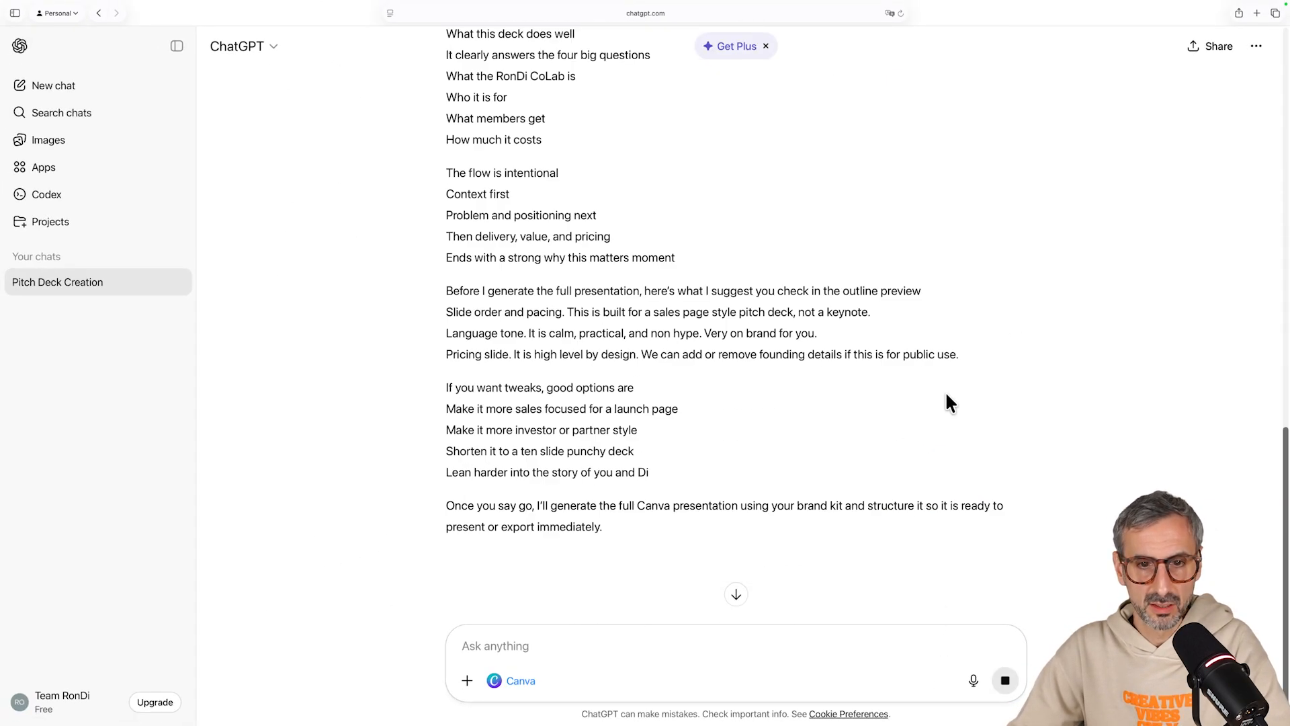
scroll(947, 403, "up", 9)
scroll(948, 403, "up", 2)
scroll(948, 407, "down", 8)
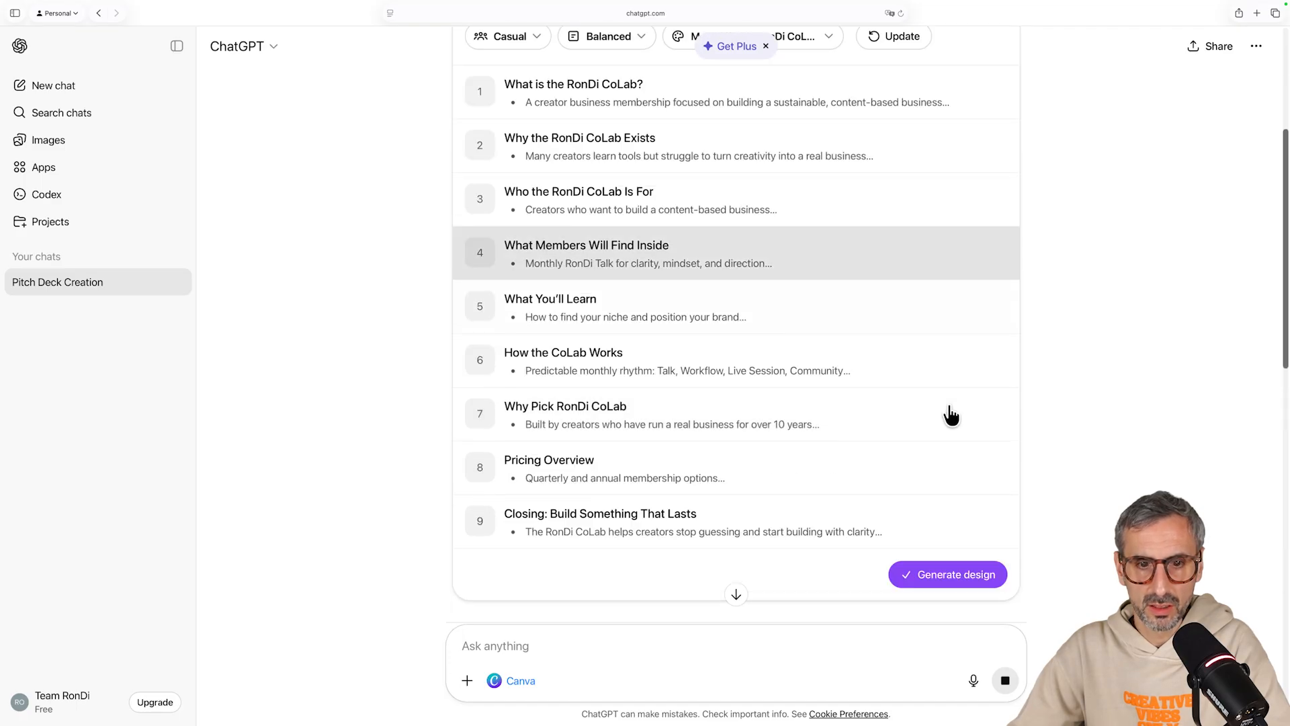
scroll(948, 409, "down", 8)
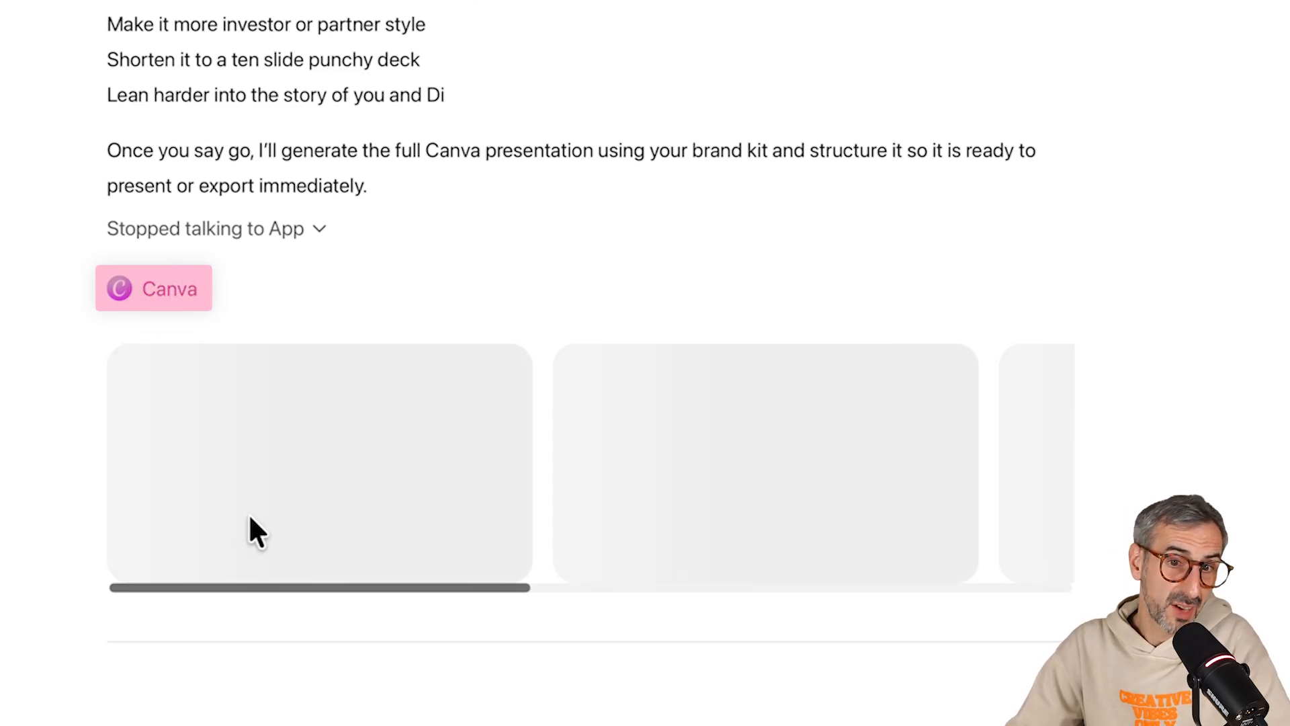
mouse_move(328, 589)
left_mouse_down()
mouse_move(526, 585)
mouse_move(922, 635)
mouse_move(312, 594)
left_mouse_up()
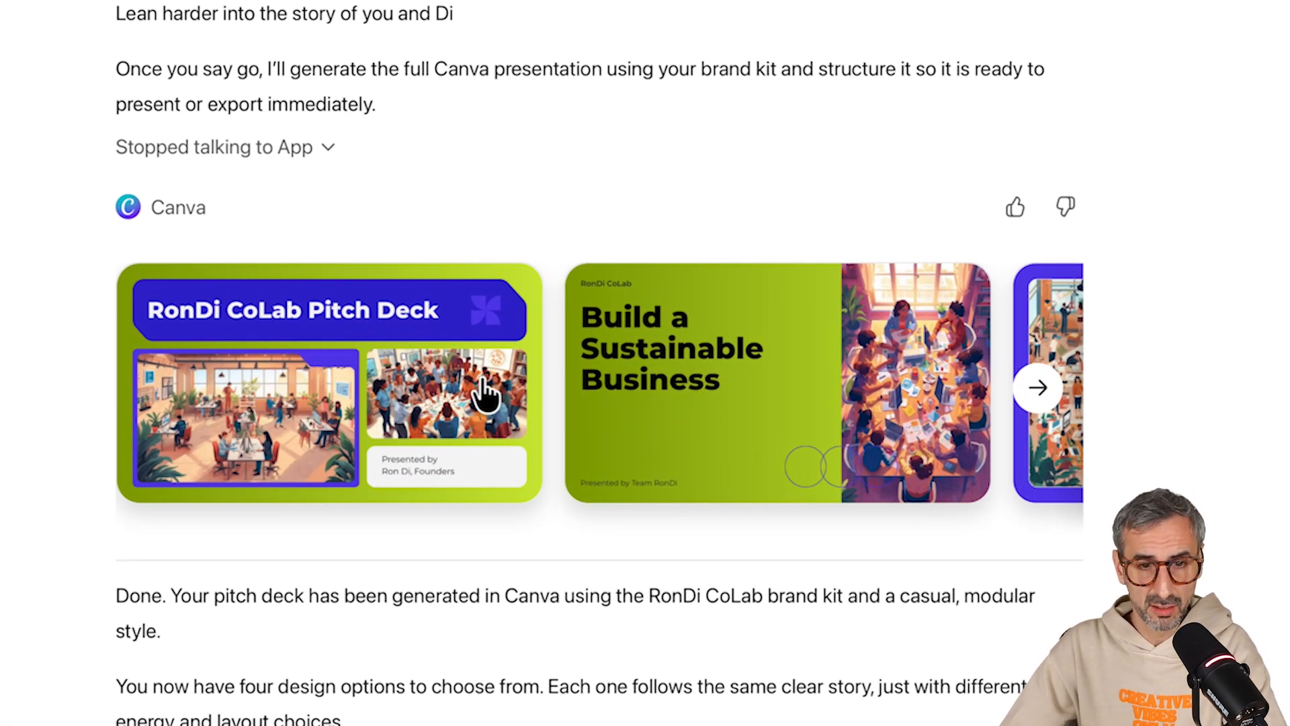
- Browse the generated pitch deck designs and read the accompanying summary of what the deck contains
left_click(1050, 389)
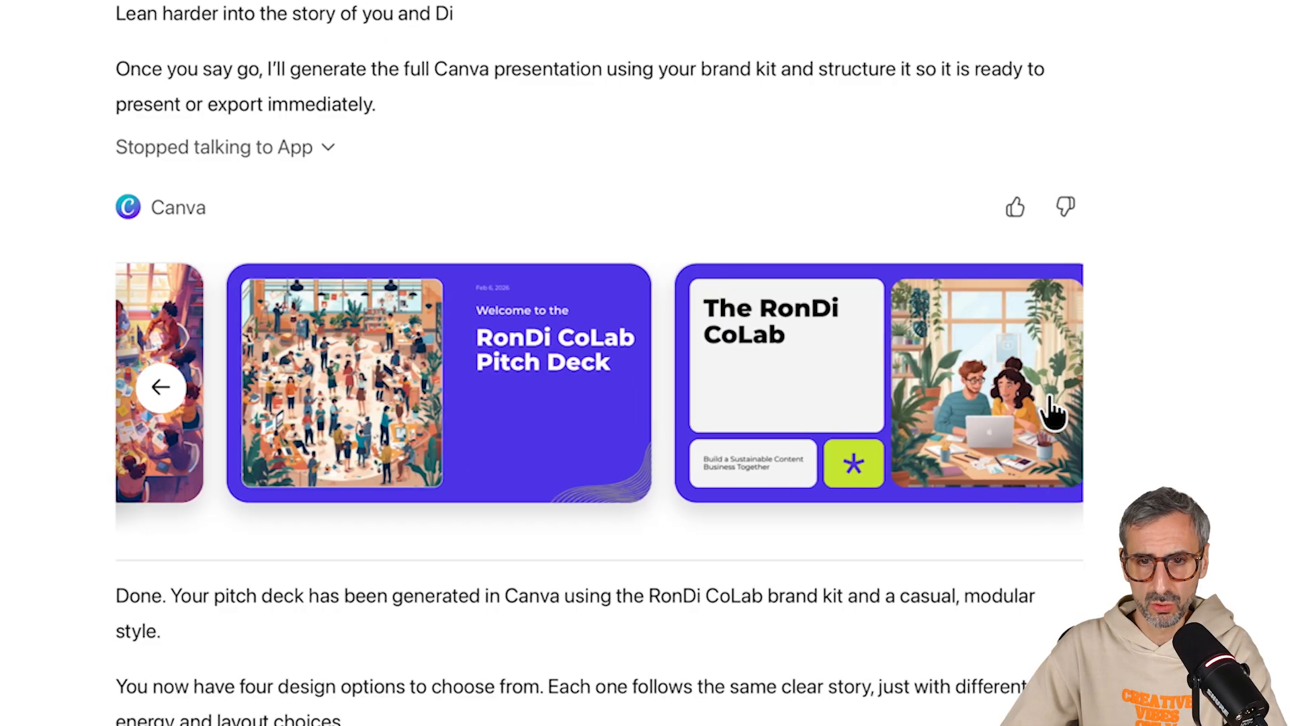
scroll(1028, 430, "down", 5)
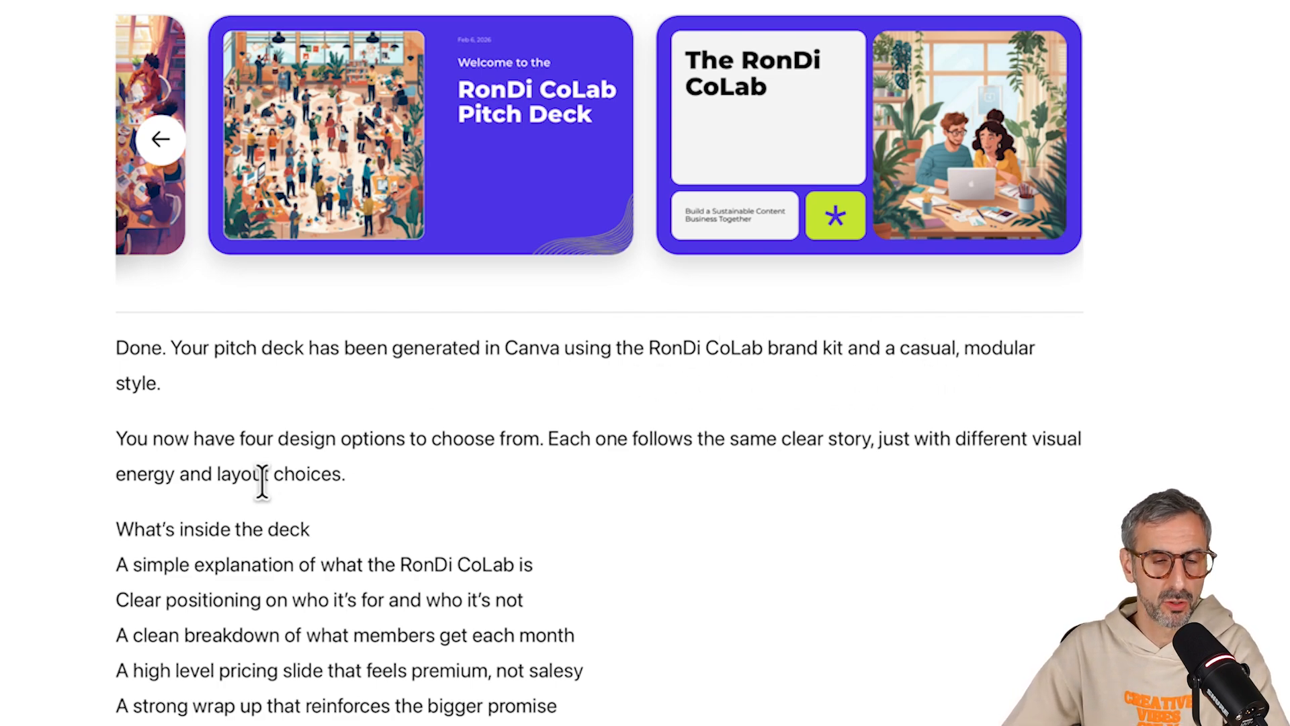
scroll(262, 479, "down", 3)
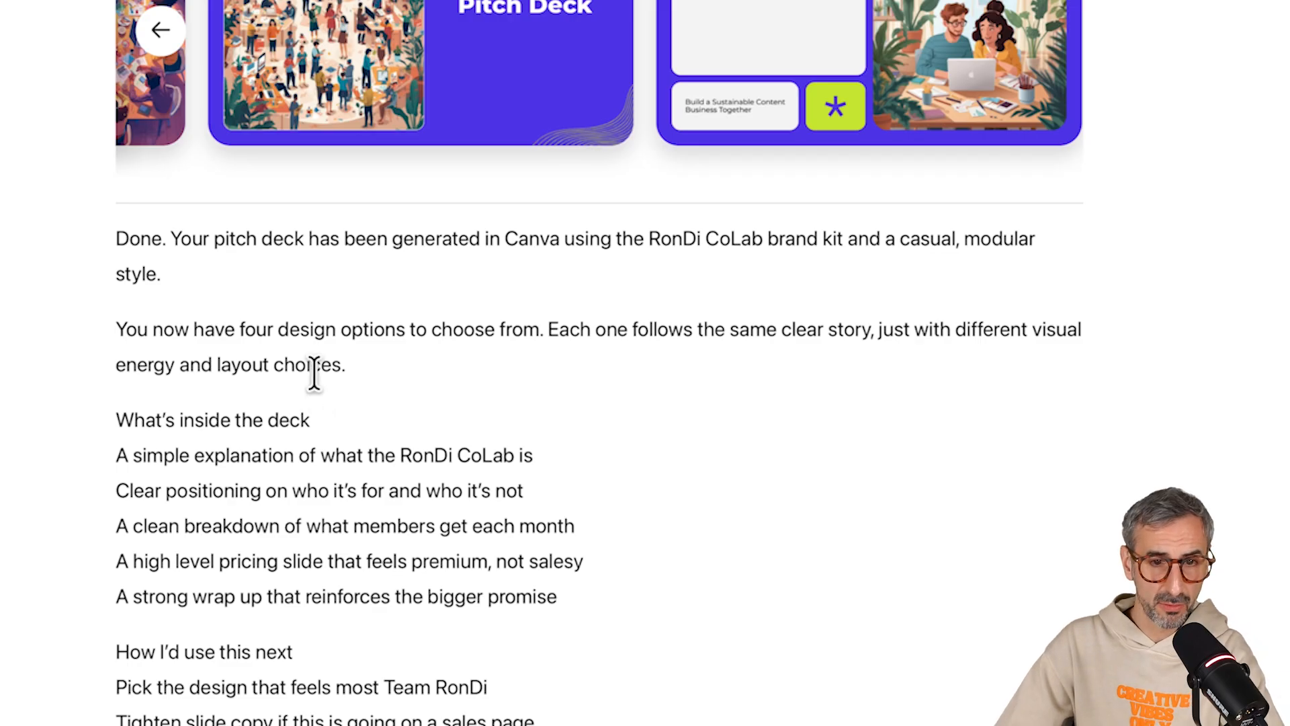
scroll(655, 352, "down", 1)
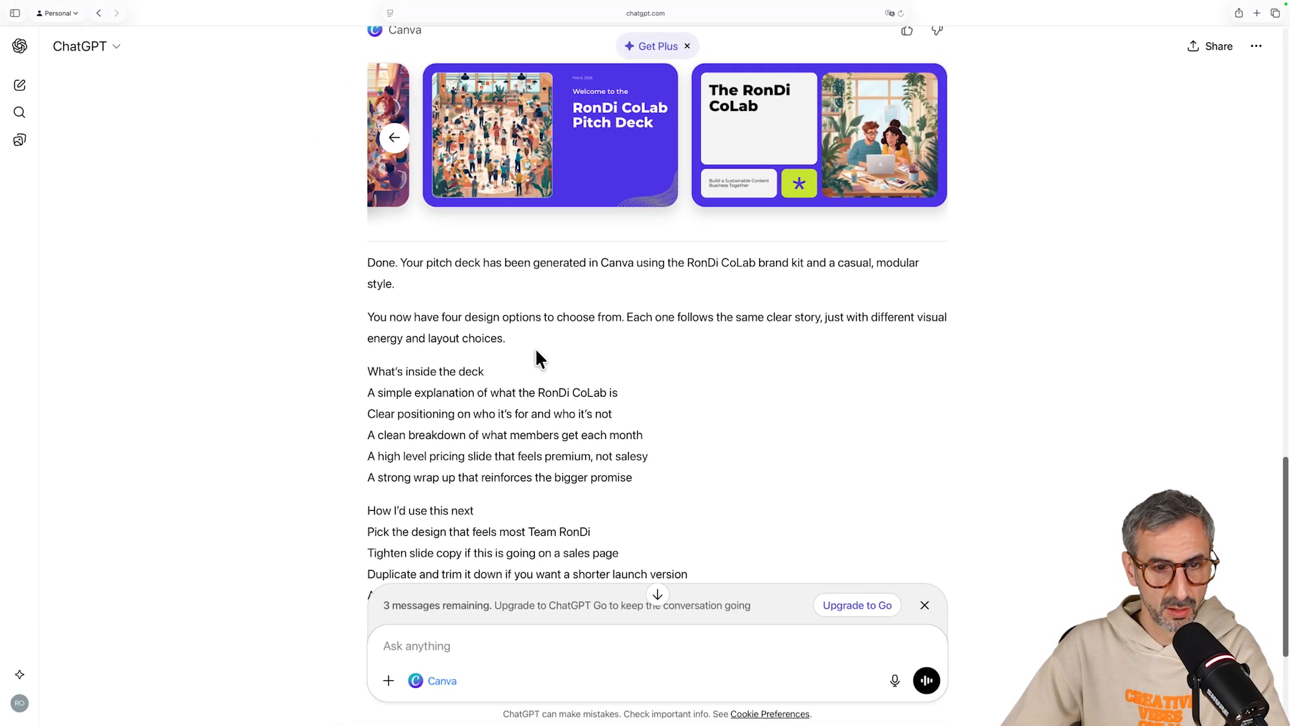
scroll(421, 335, "up", 5)
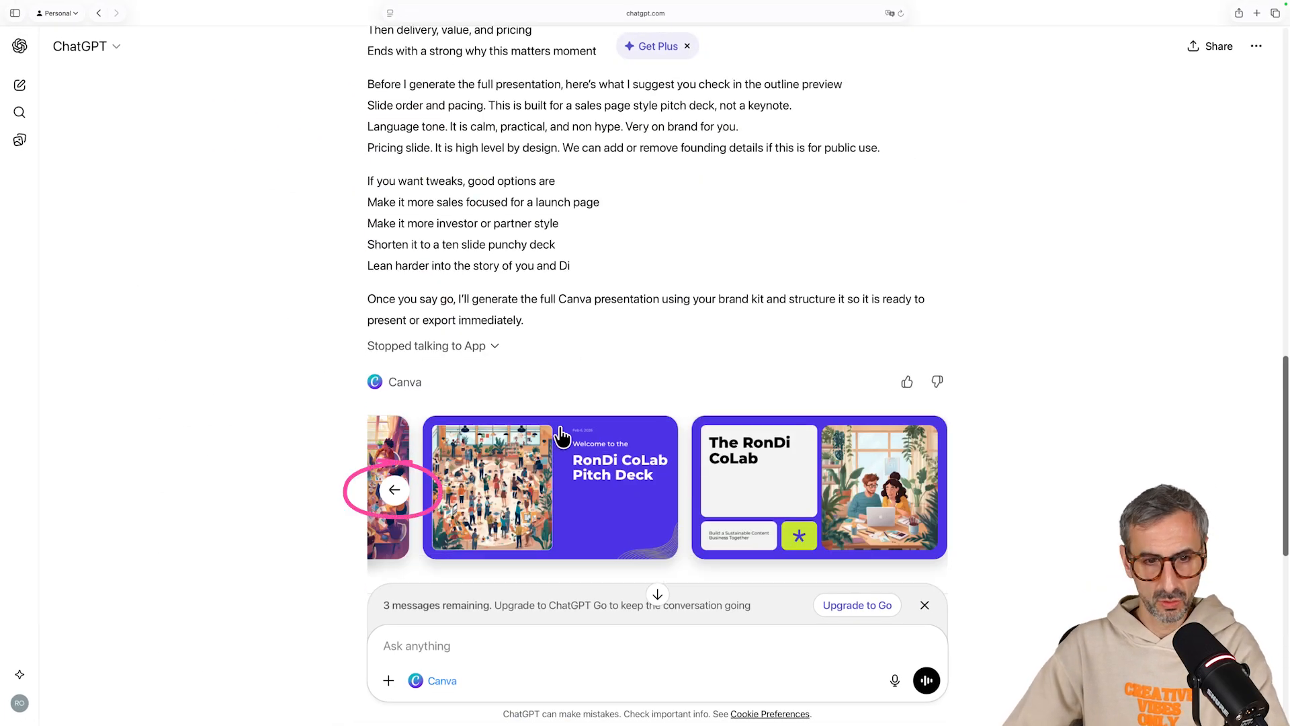
left_click(394, 491)
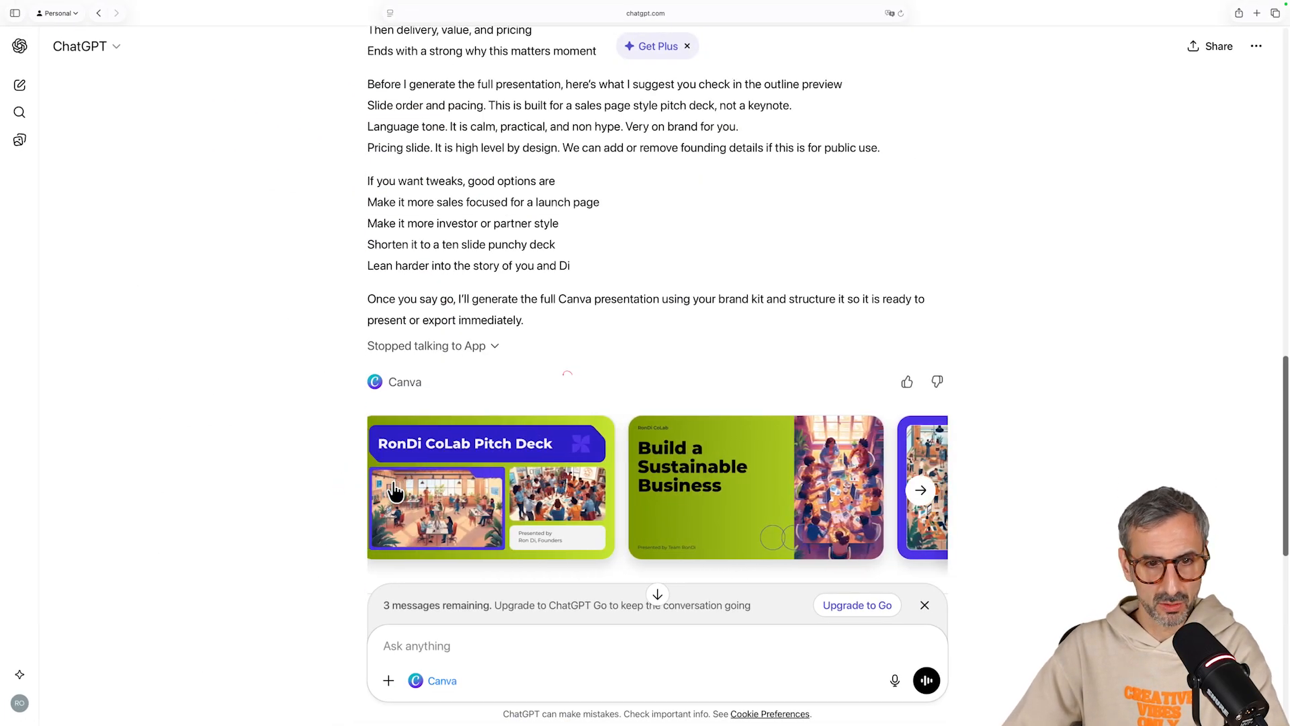
- Preview the "RonDi CoLab Pitch Deck" design full size and look through its opening slides
left_click(482, 472)
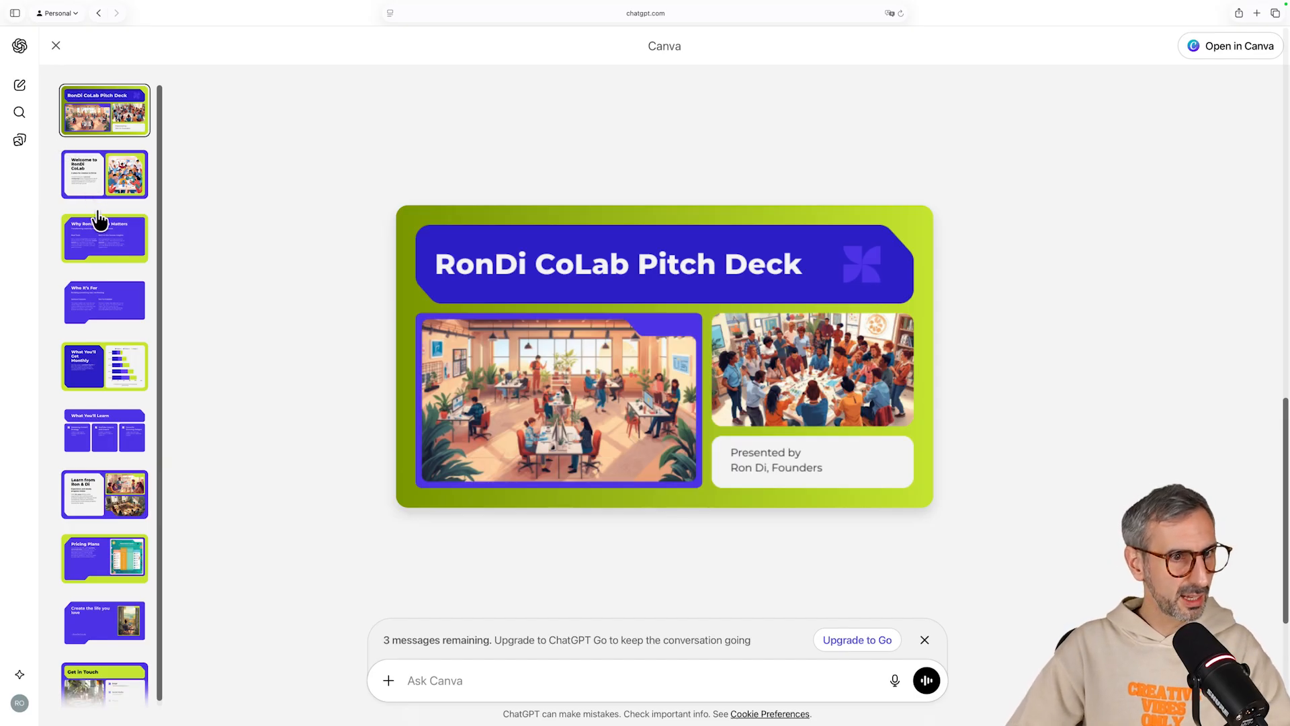
scroll(104, 242, "down", 1)
scroll(118, 239, "up", 1)
left_click(110, 175)
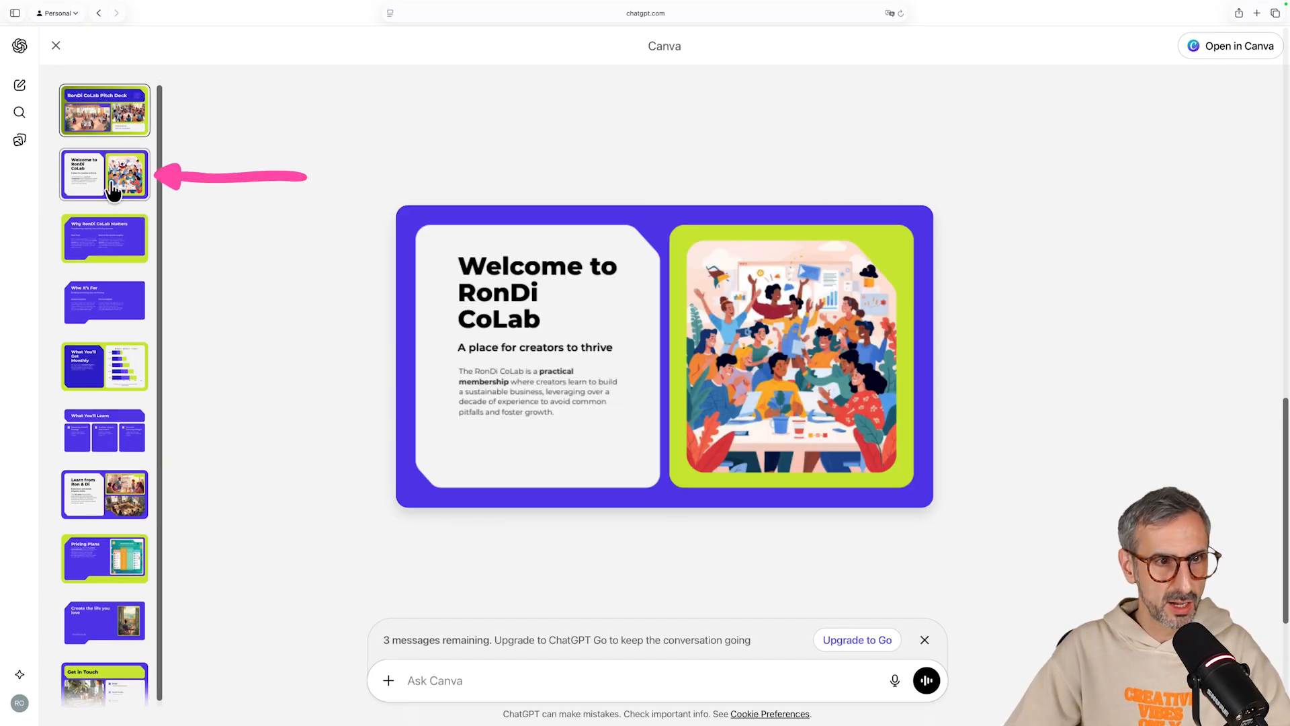
left_click(107, 123)
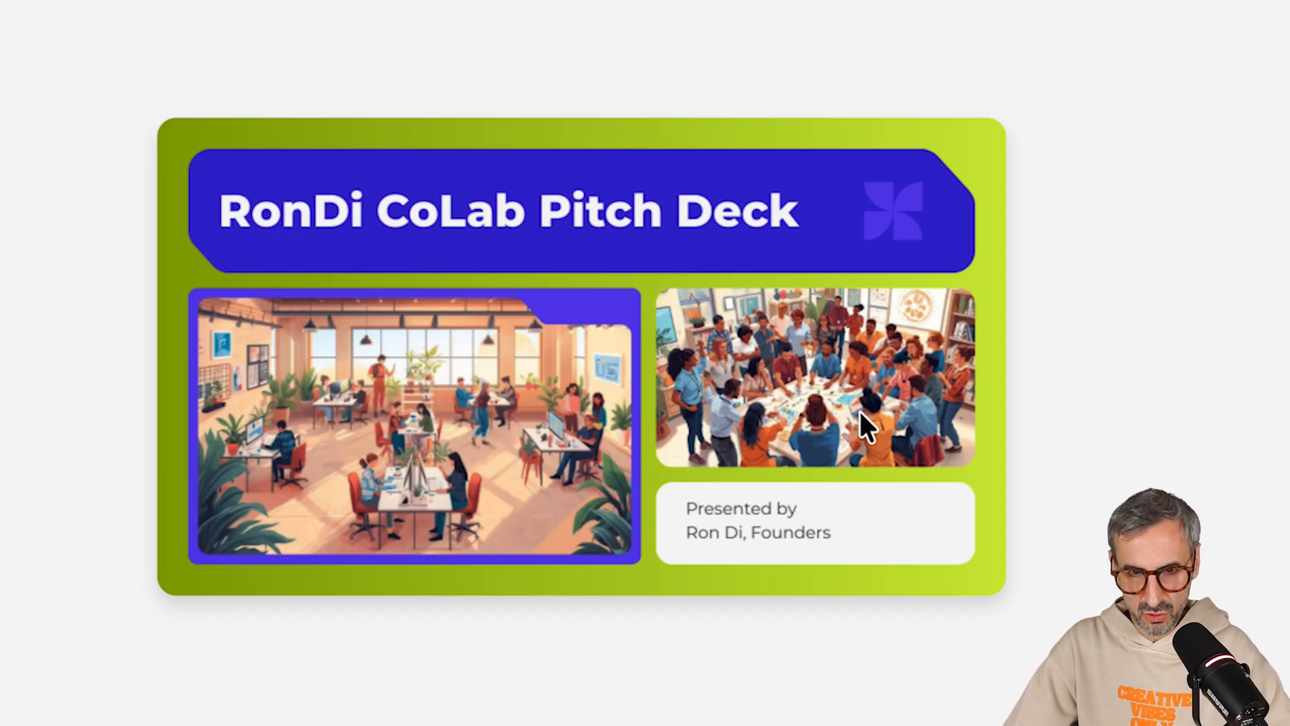
key("Down")
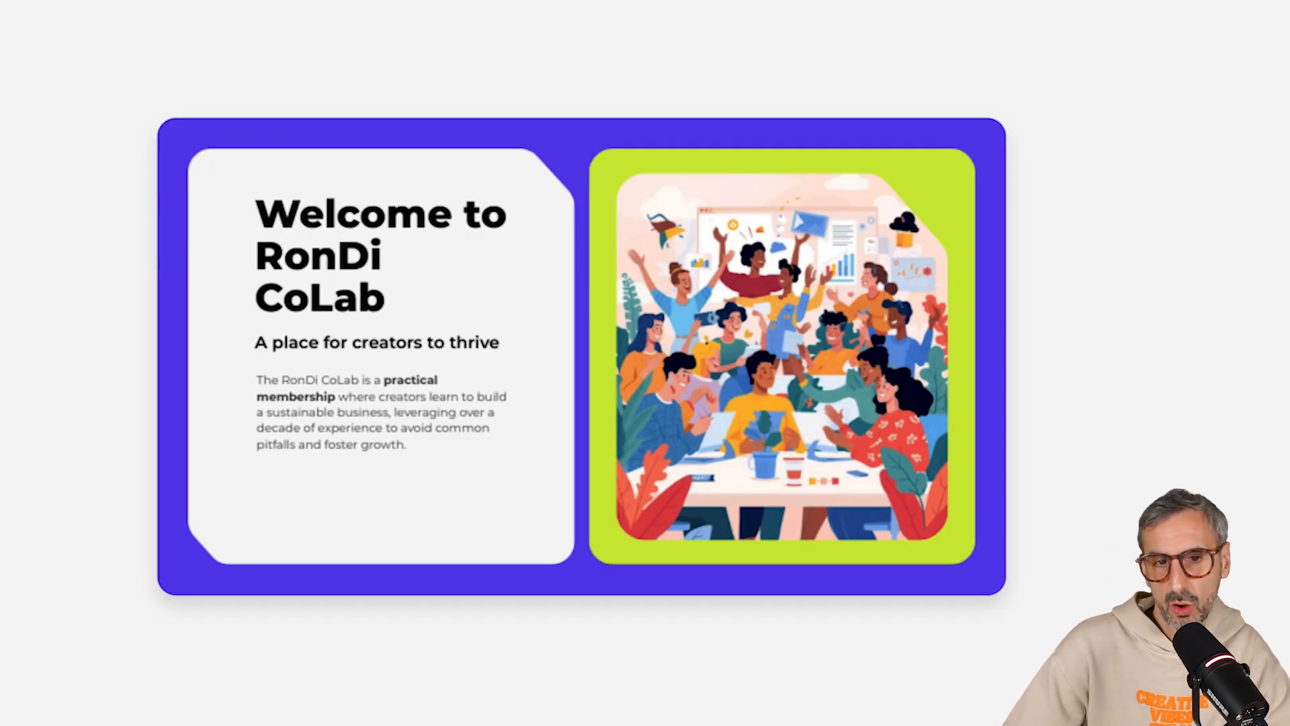
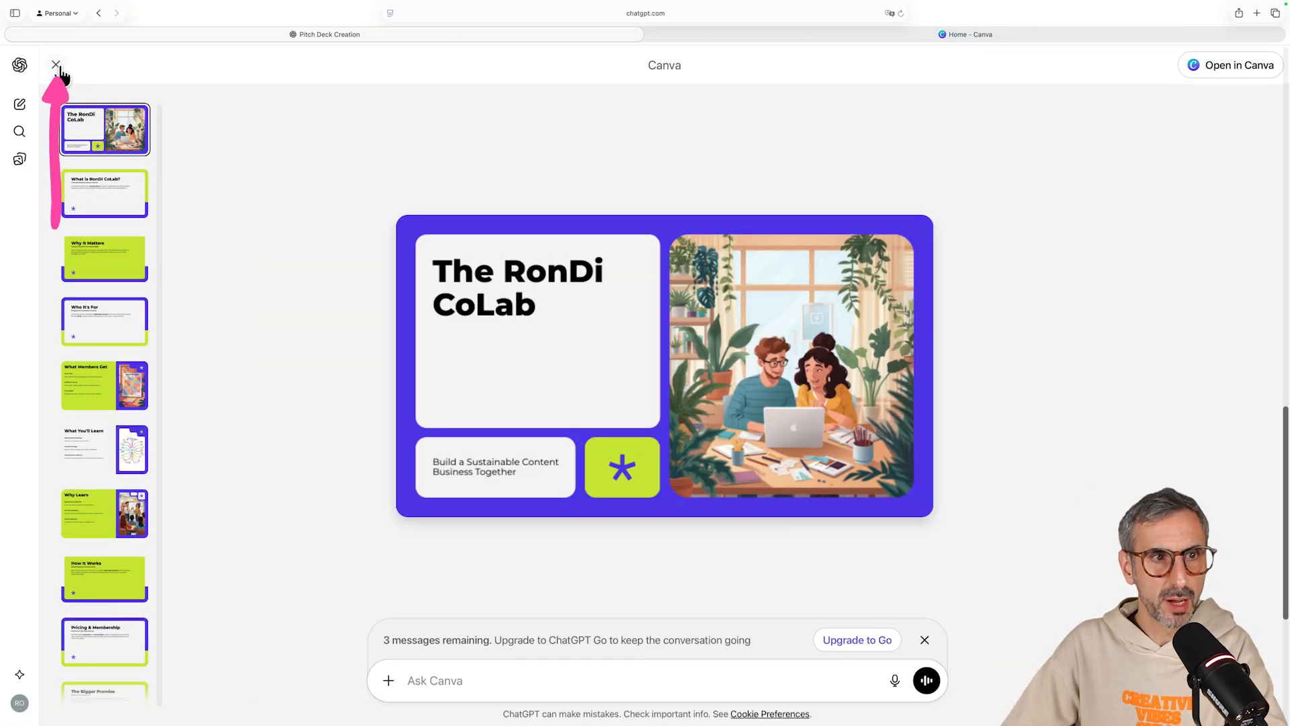
- Close the design preview and send a dictated request for a five-page LinkedIn carousel covering what the CoLab is, audience, delivery flow, cost and CTA
left_click(56, 65)
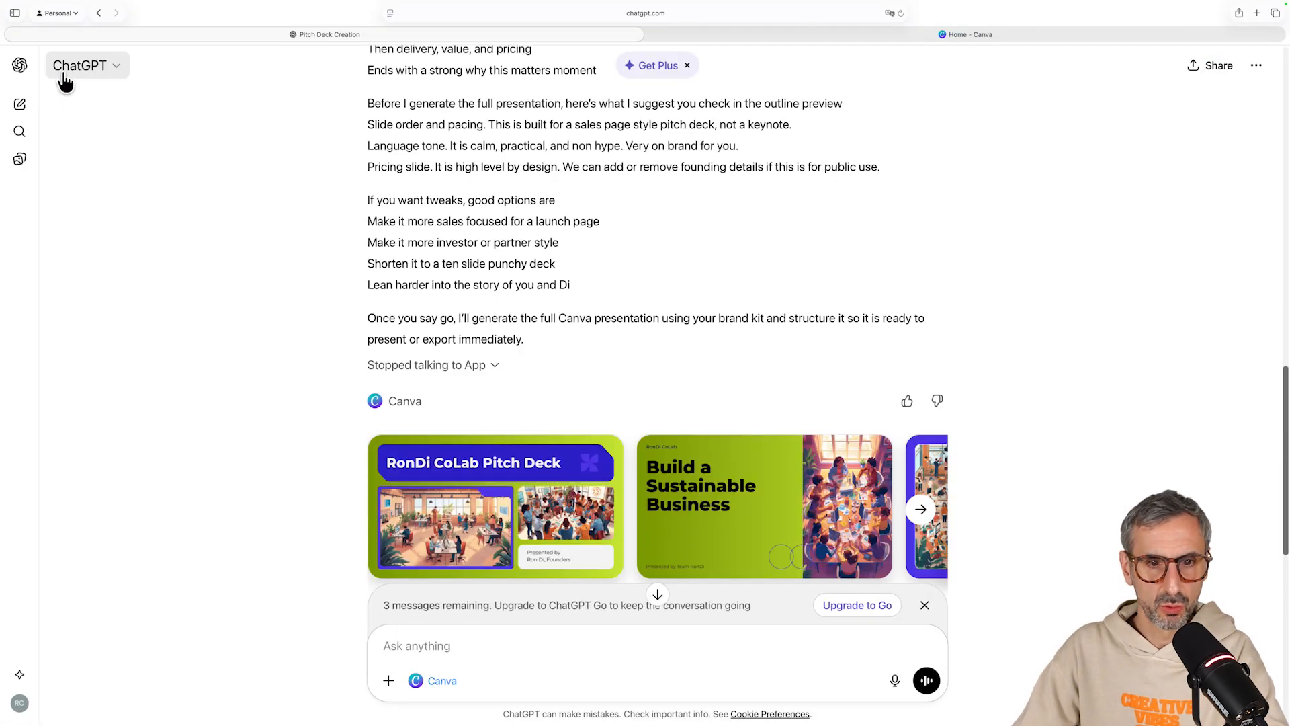
scroll(417, 322, "down", 10)
left_click(547, 641)
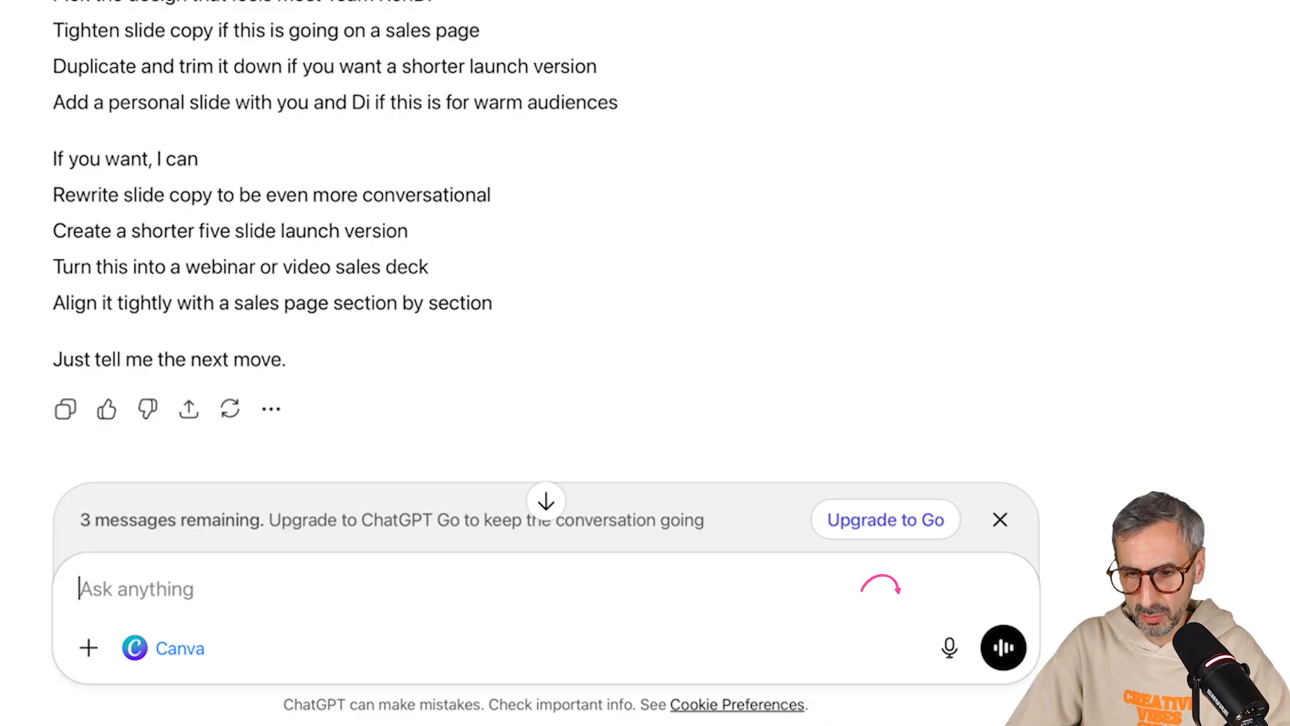
left_click(950, 647)
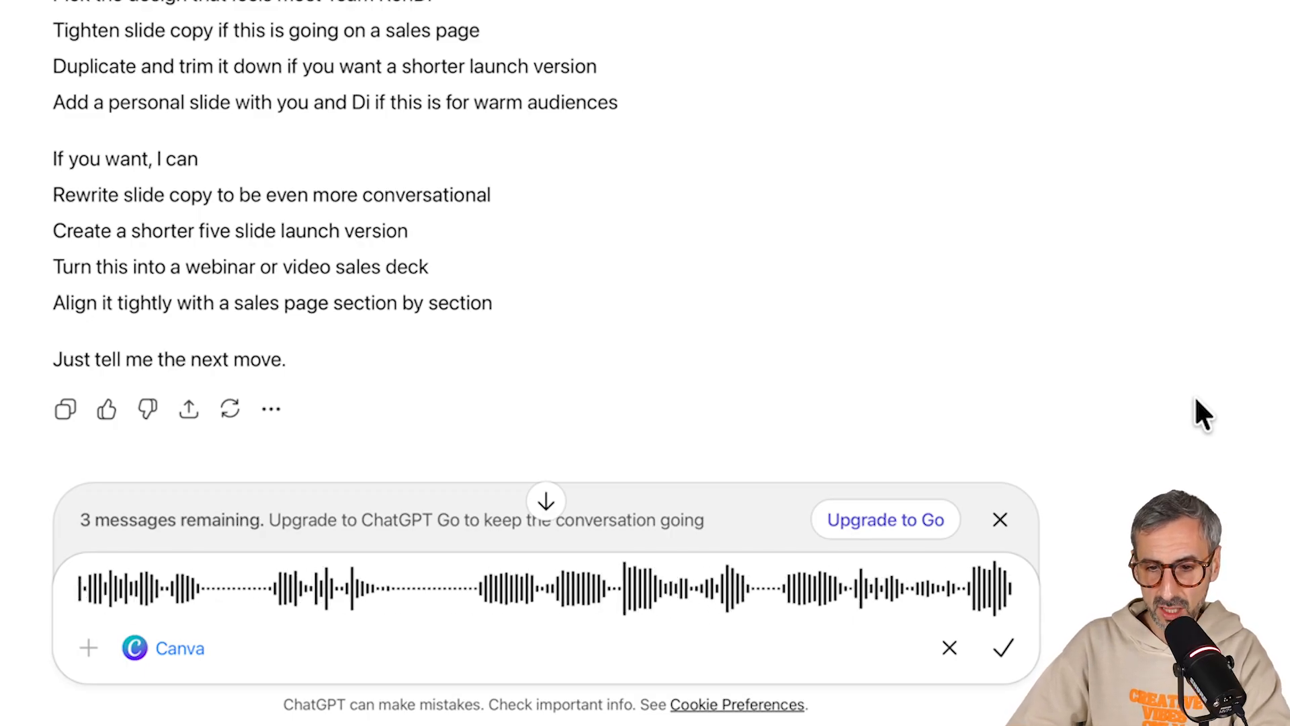
left_click(1003, 650)
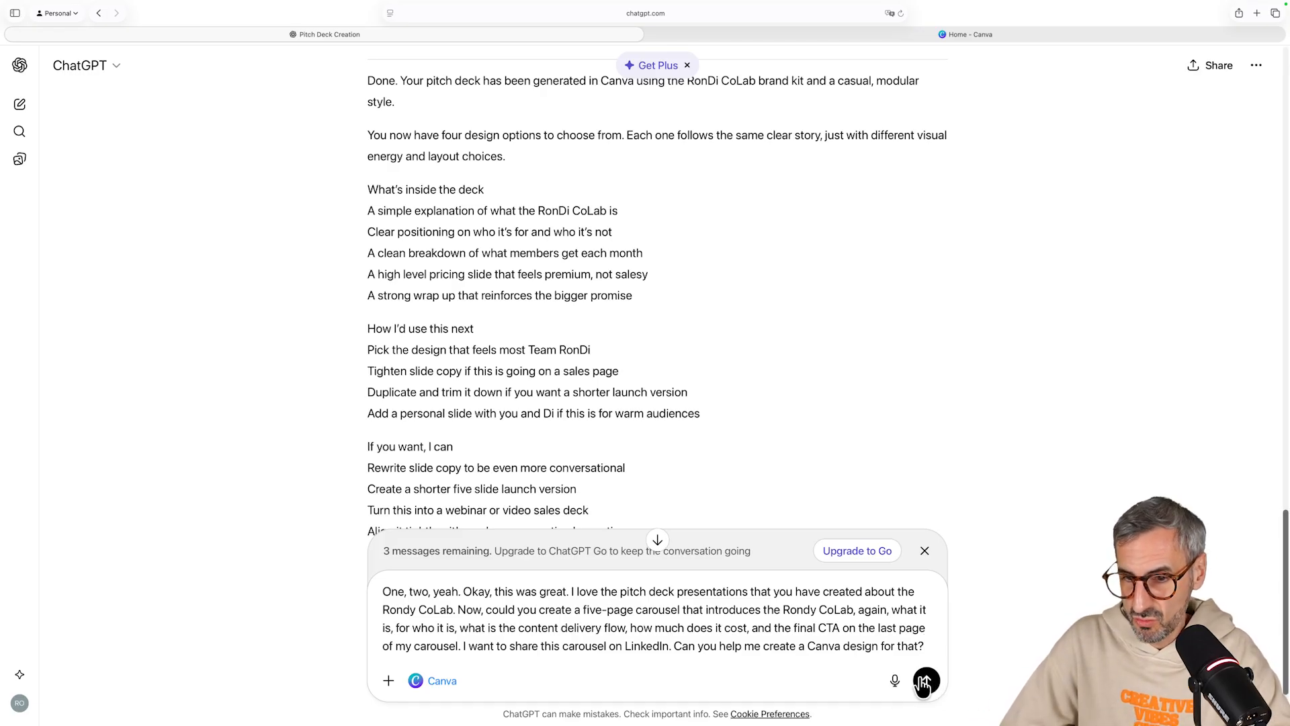
left_click(927, 680)
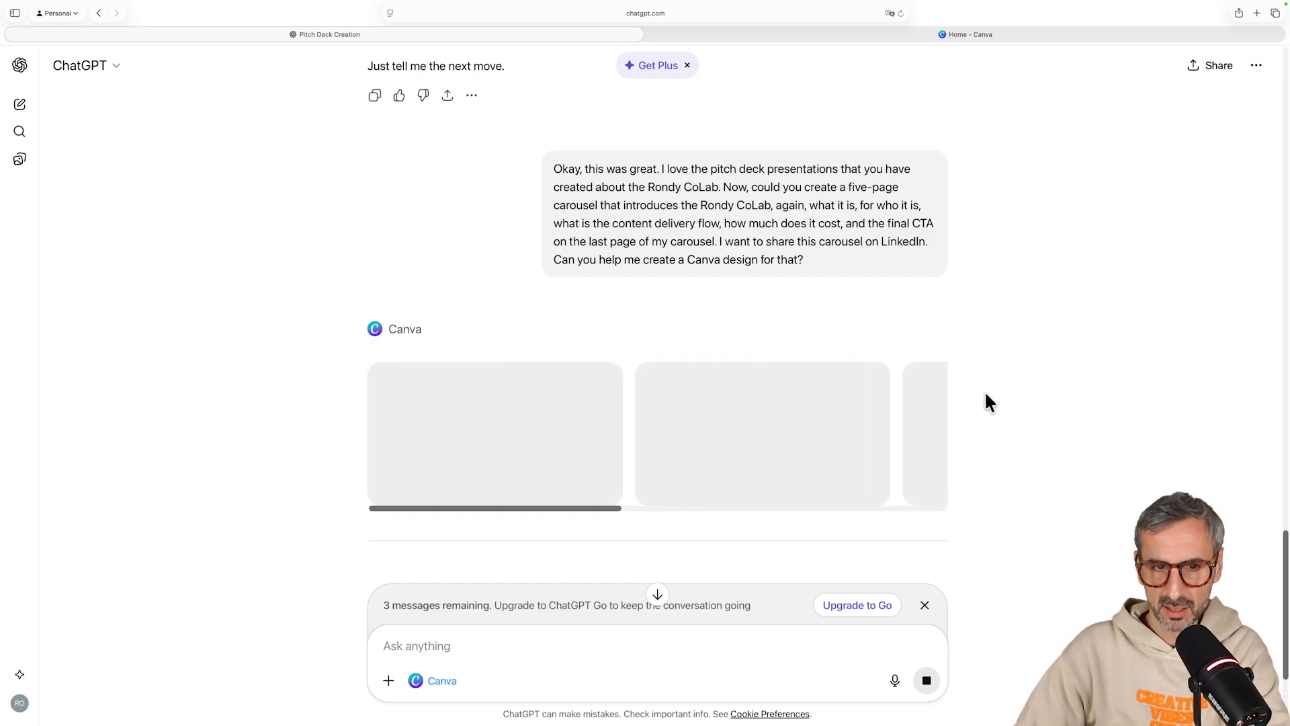
- Look over the generated carousel designs, the remaining message allowance and the start of the response describing the carousel's structure
scroll(404, 340, "down", 2)
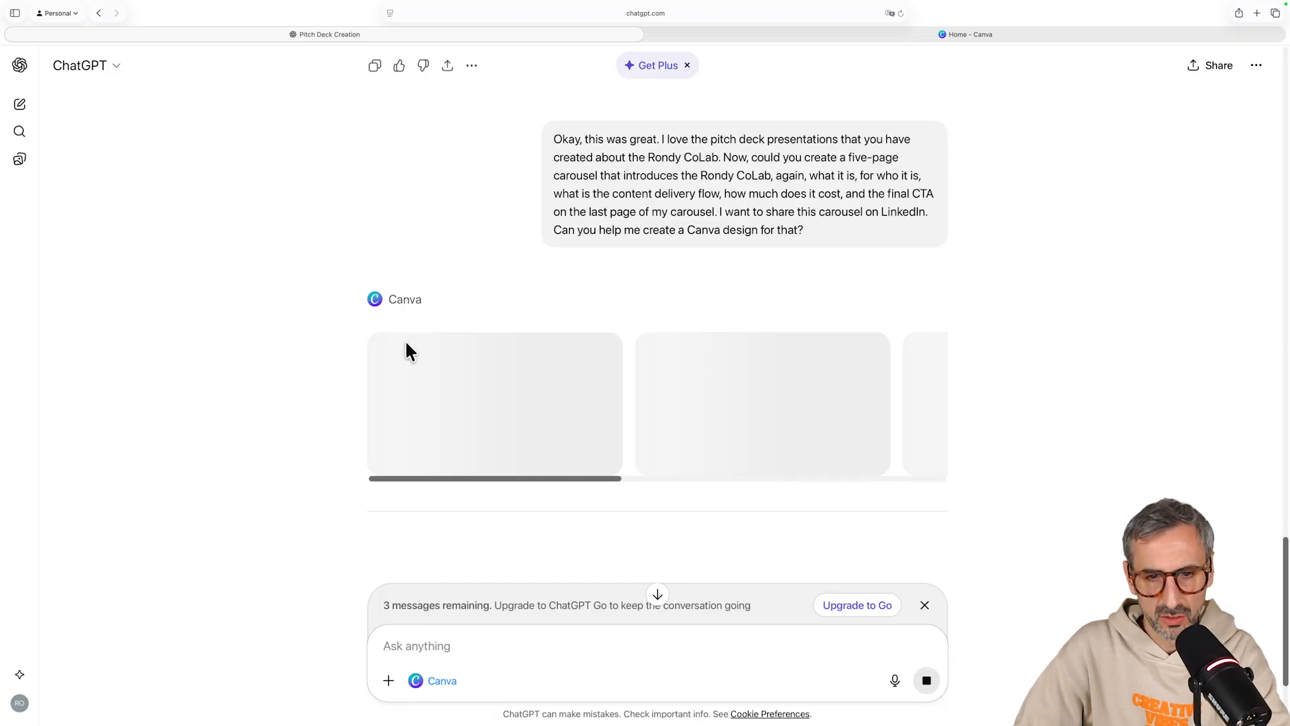
left_click_drag(551, 467, 488, 464)
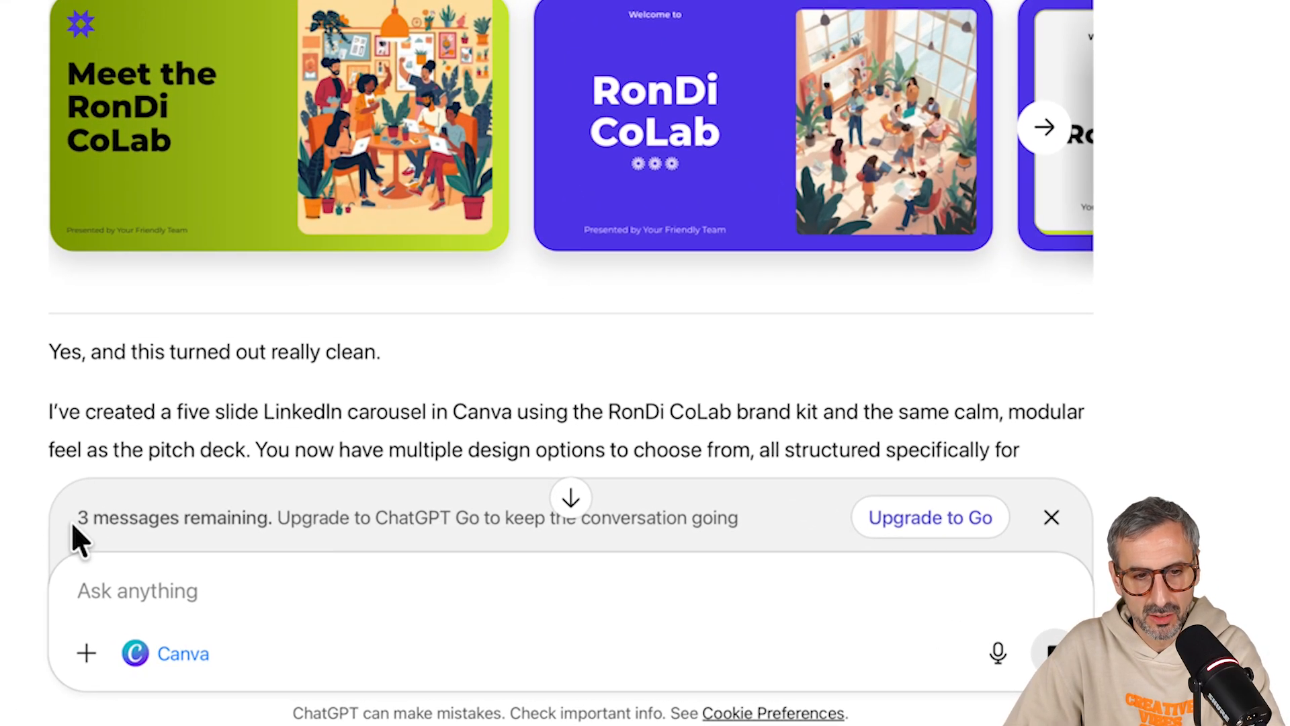
left_click_drag(75, 518, 837, 516)
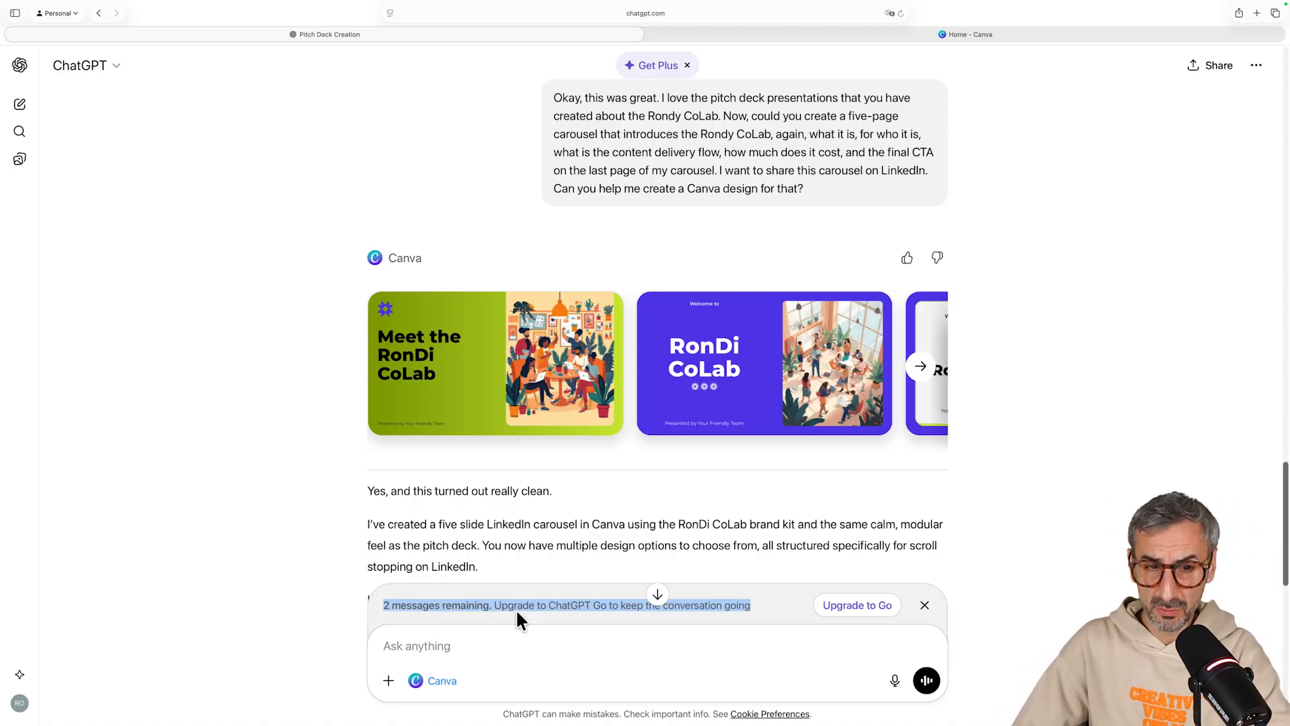
scroll(524, 576, "down", 2)
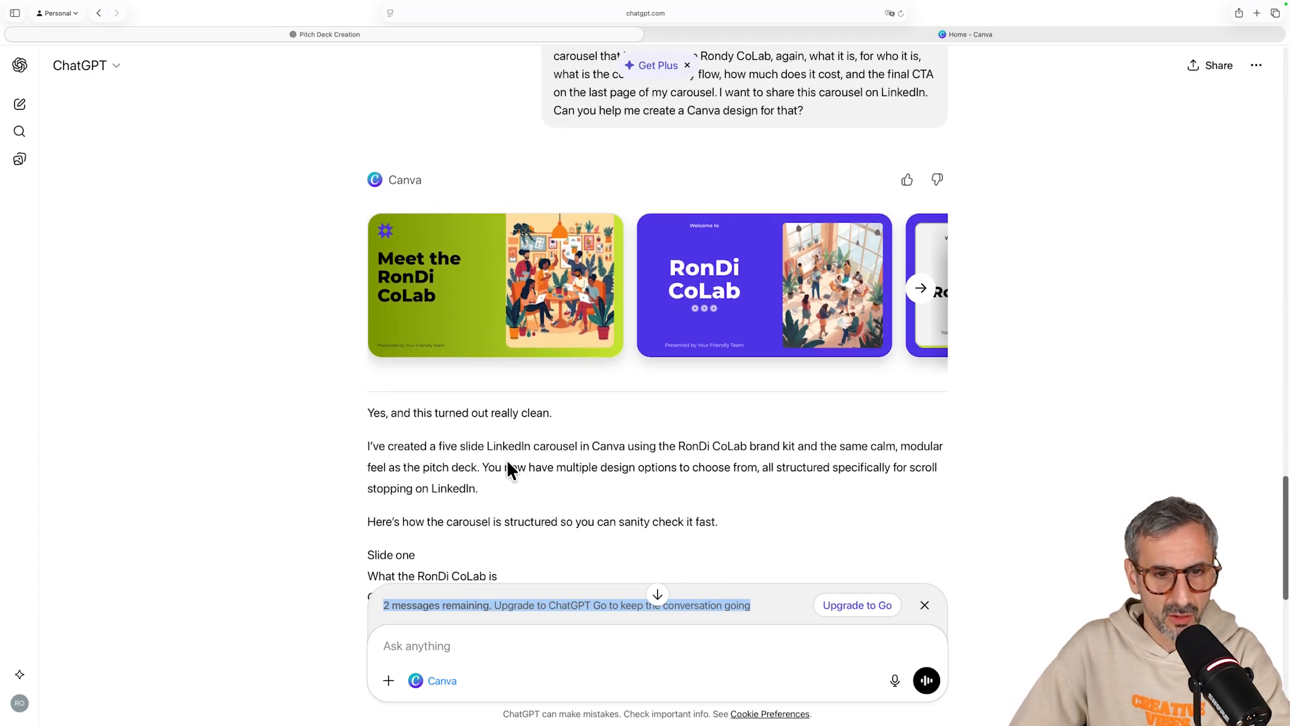
scroll(403, 443, "down", 1)
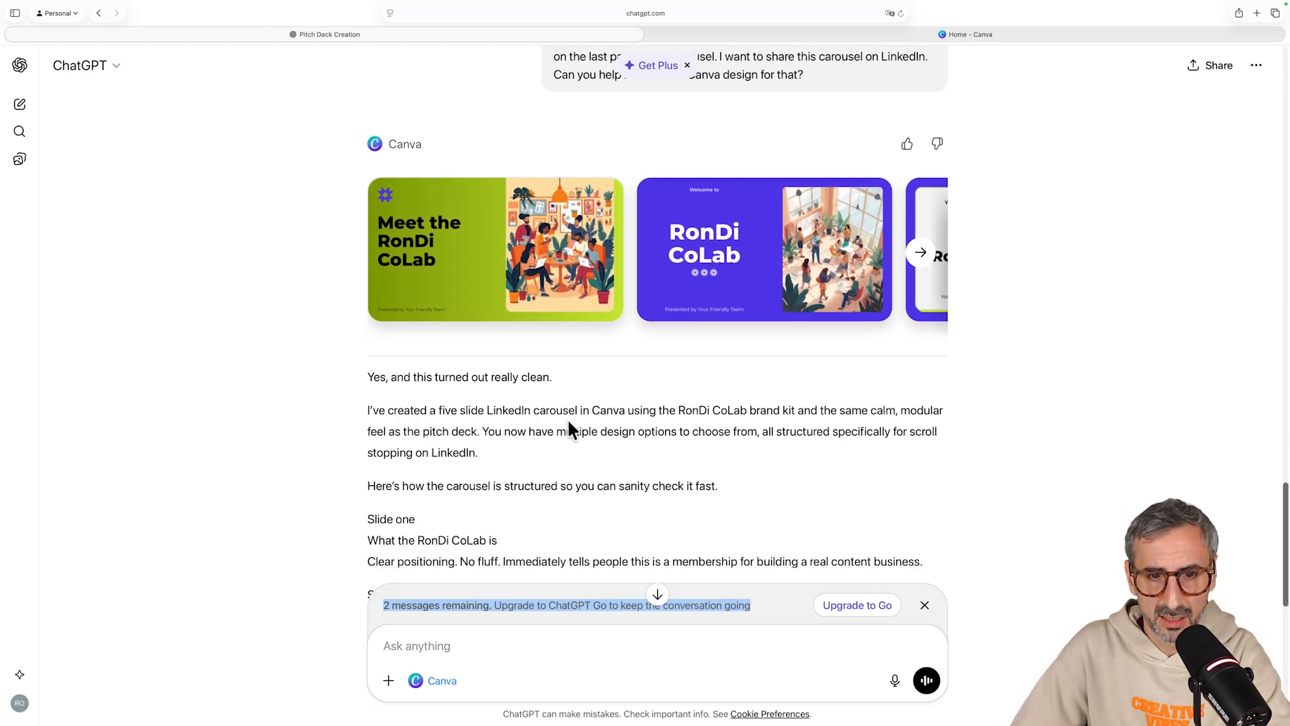
- Open the "Meet the RonDi CoLab" carousel in the Canva editor, review all five pages and return to page 1
left_click(588, 271)
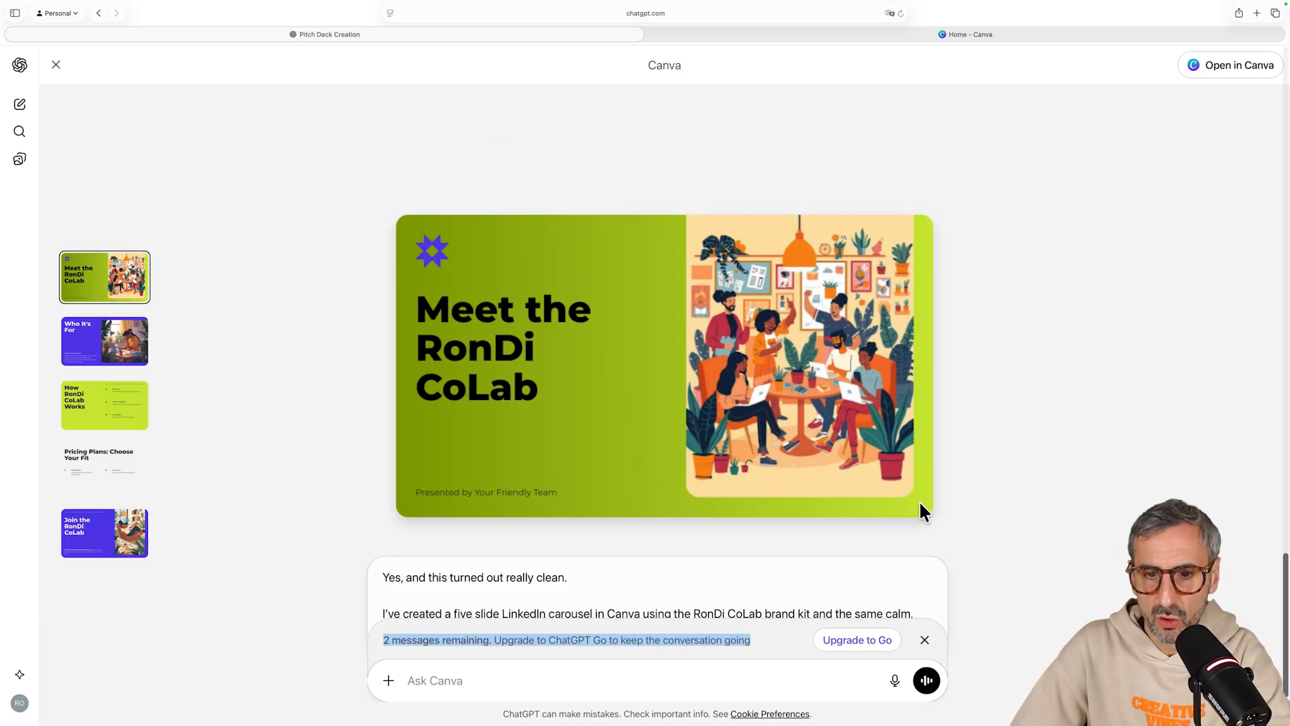
left_click(1235, 67)
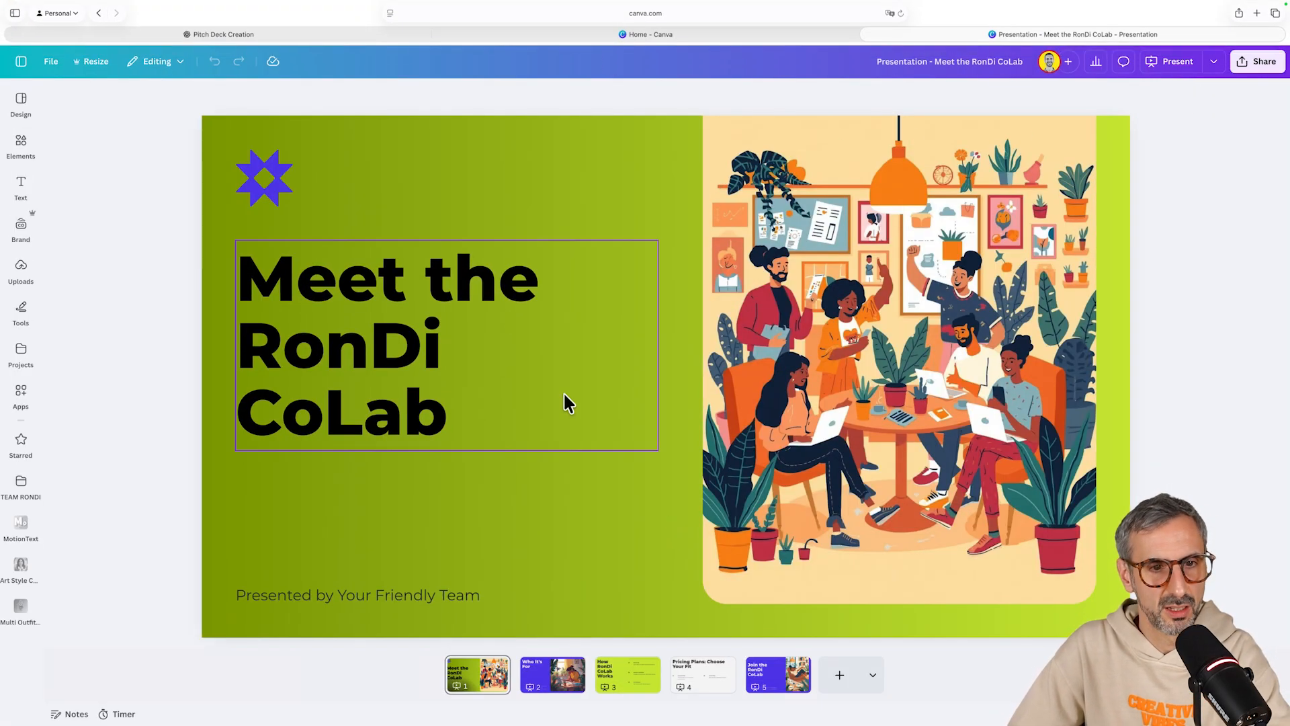
left_click(544, 680)
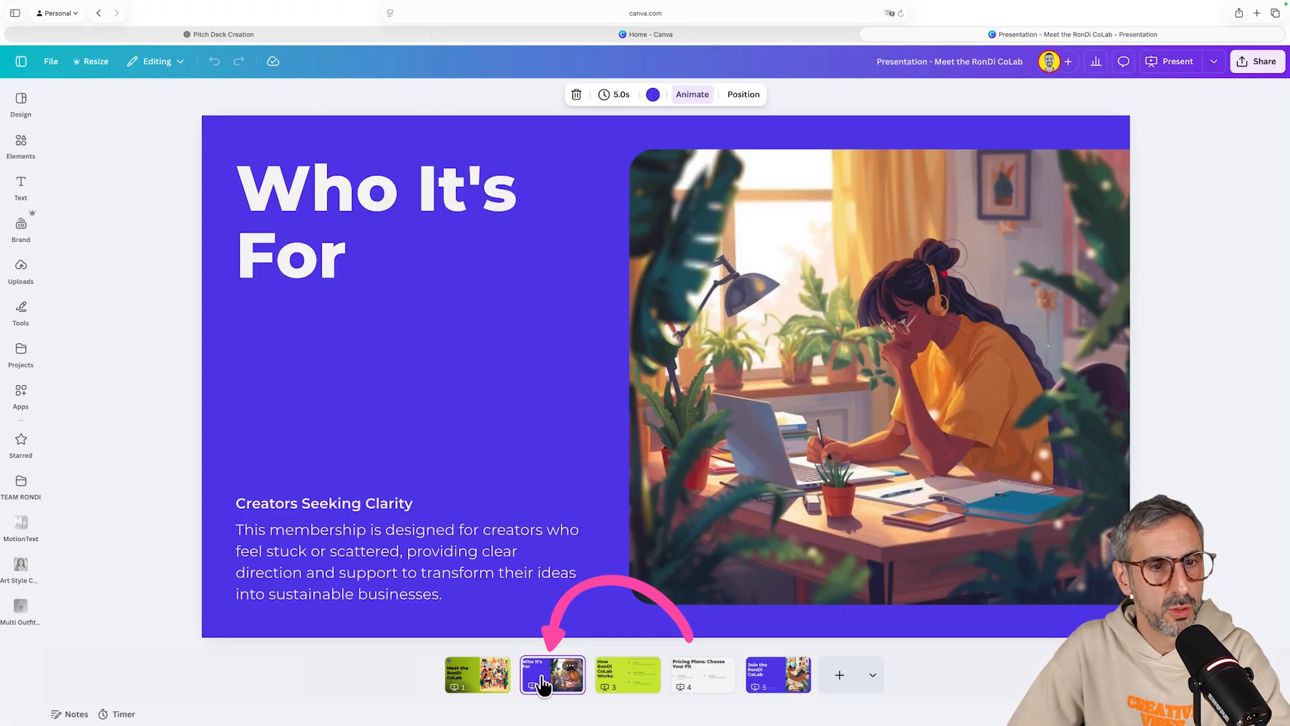
left_click(636, 676)
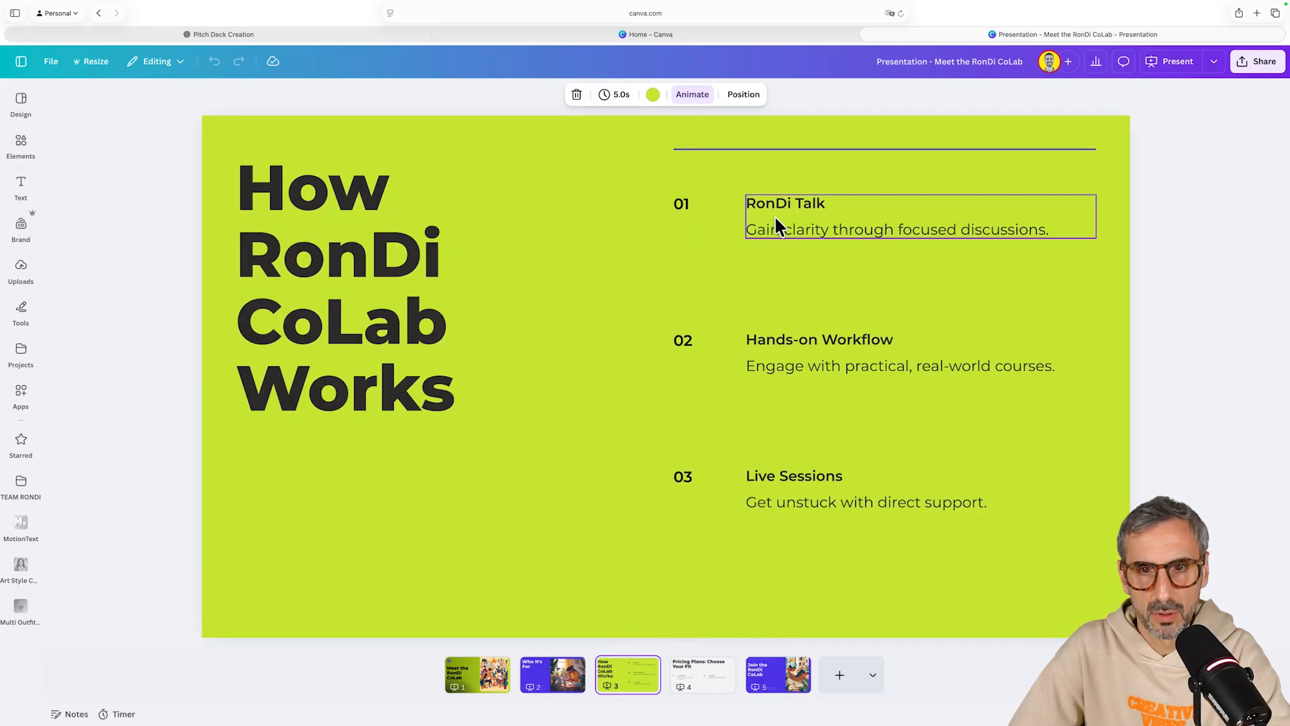
left_click(692, 682)
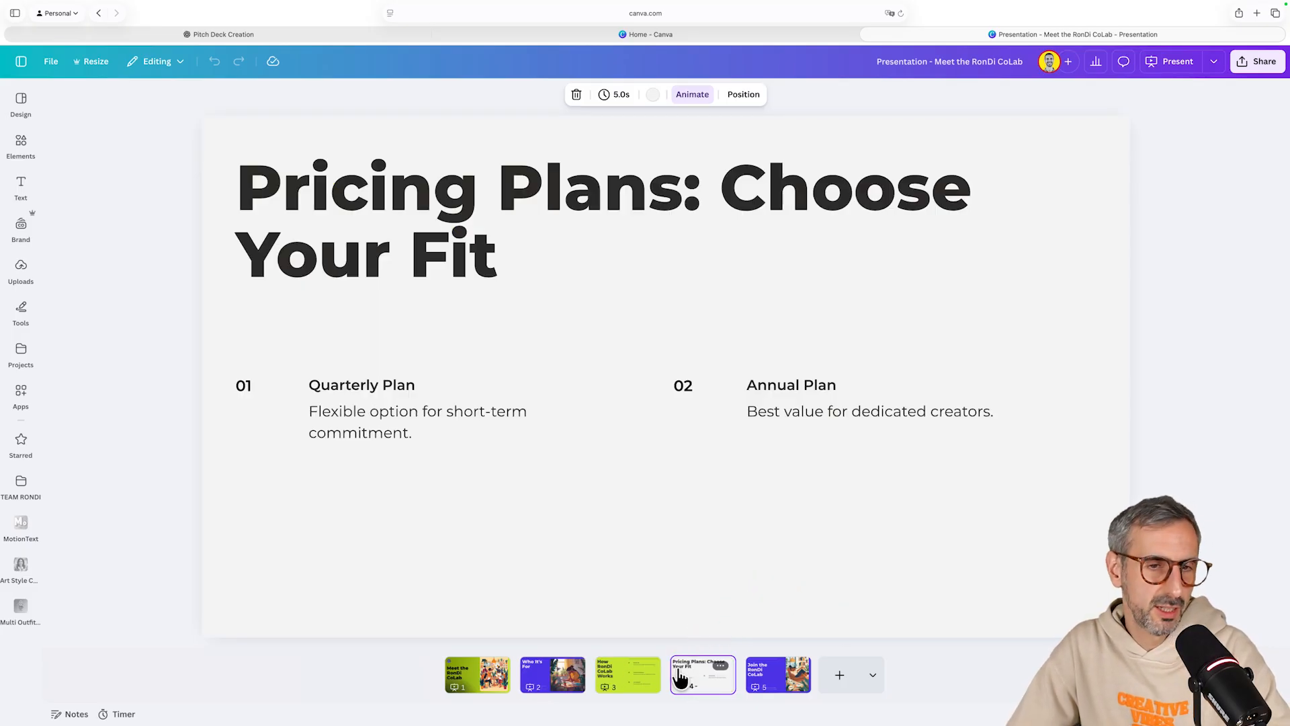
left_click(768, 682)
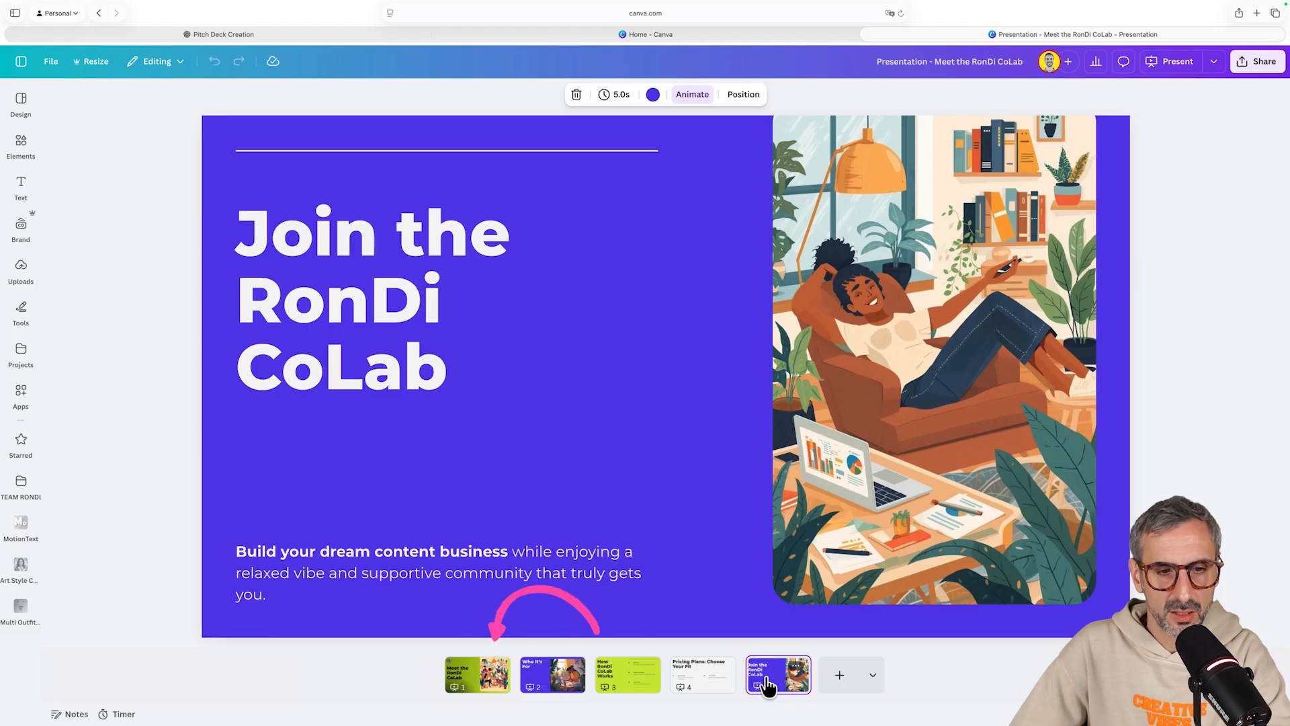
left_click(489, 680)
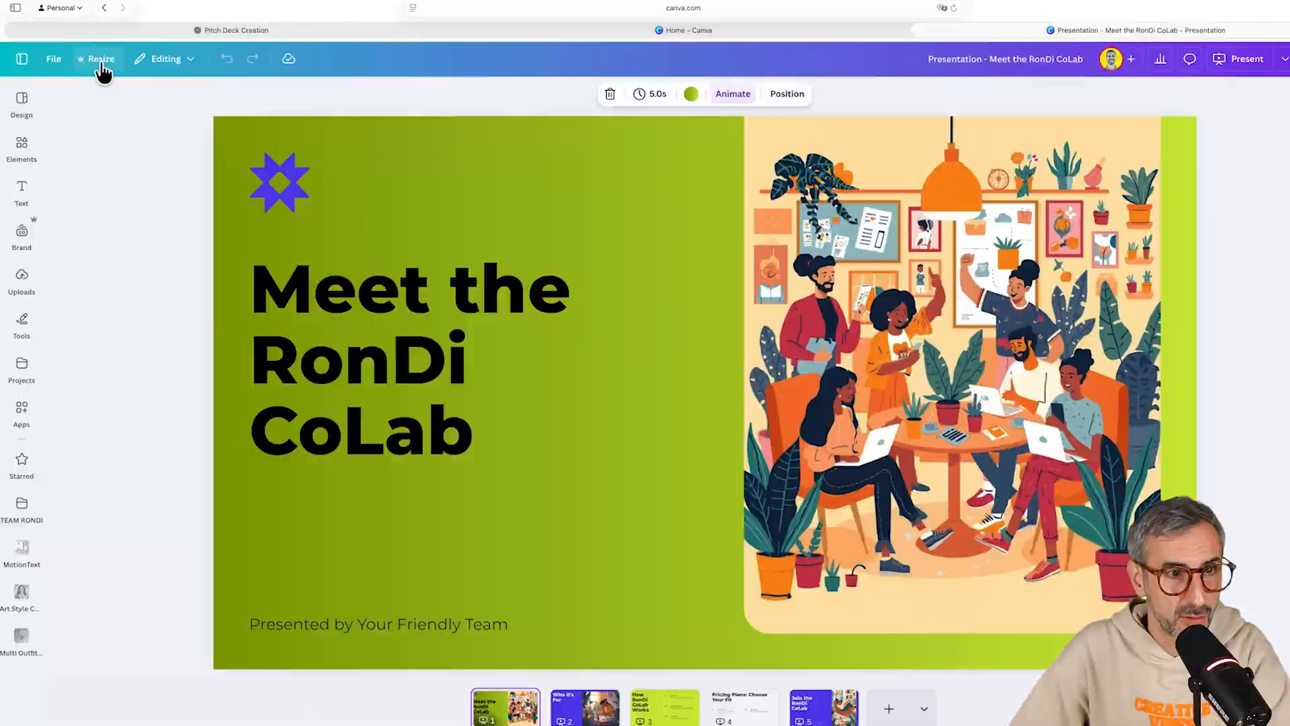
- Resize this design, with all its pages, to the LinkedIn Carousel format of 1200 × 1500 px
left_click(102, 56)
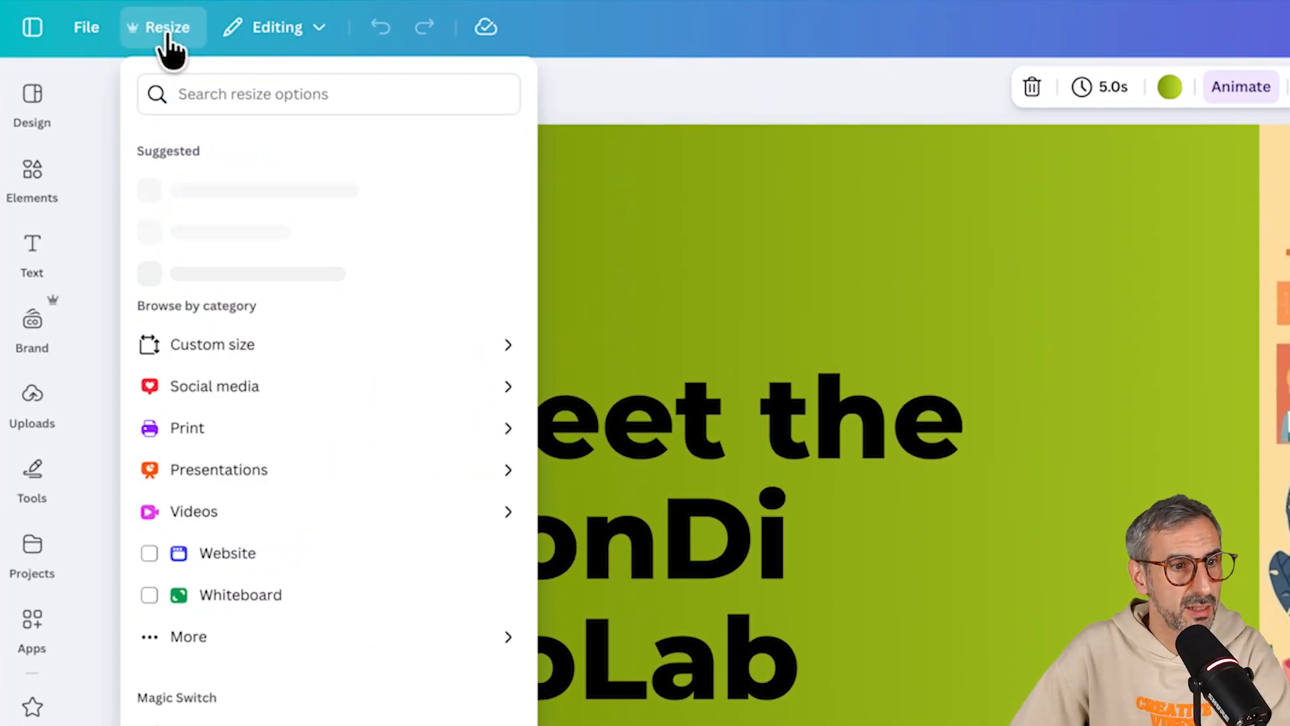
left_click(261, 94)
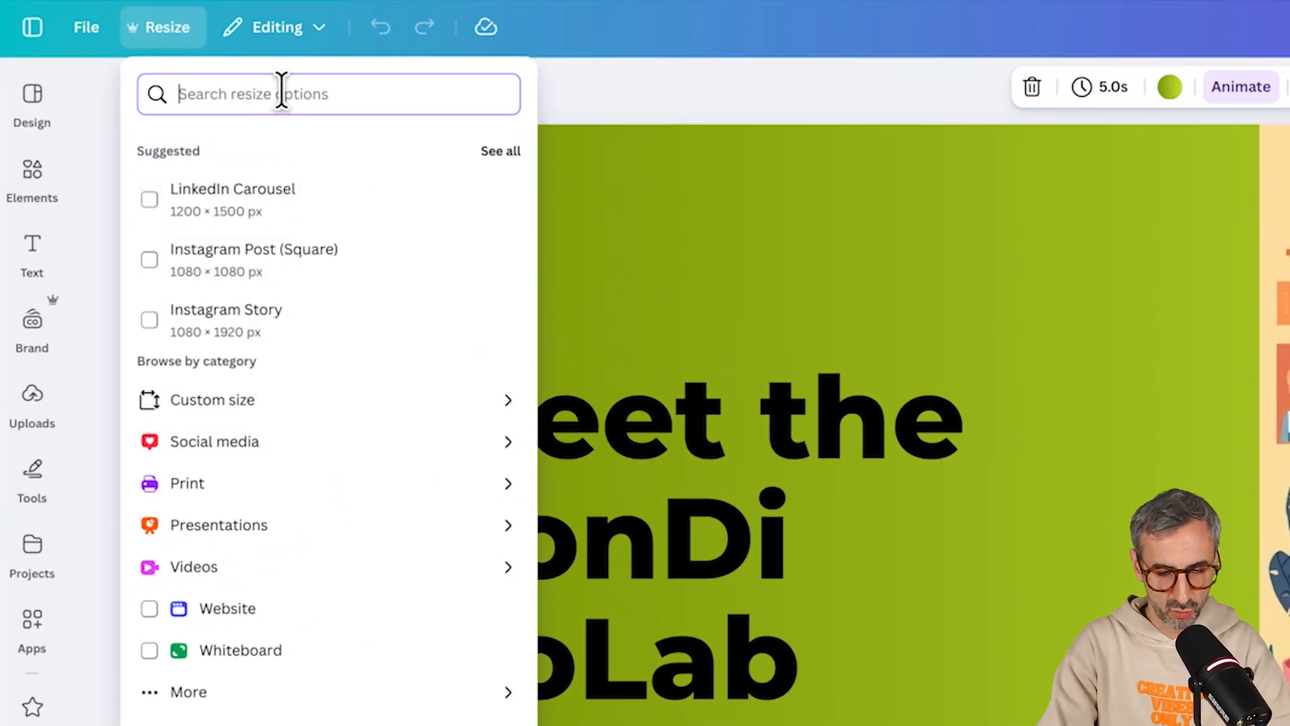
type("link")
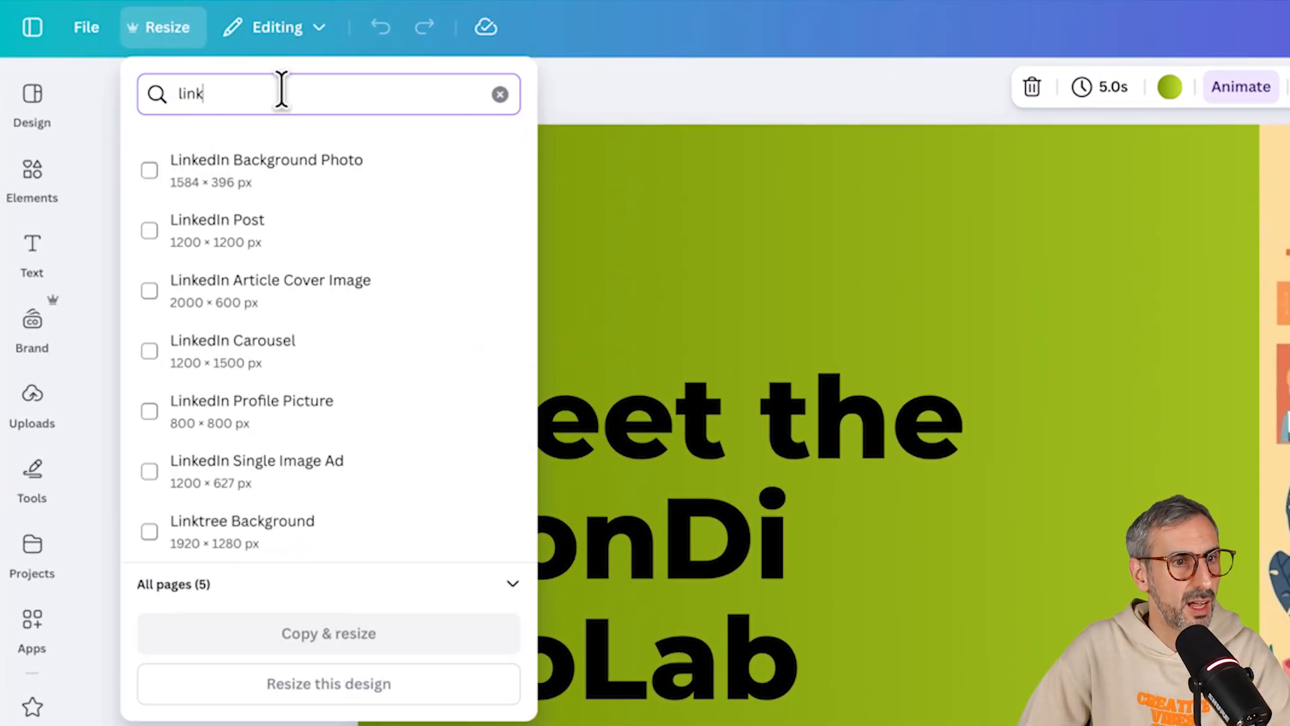
left_click(357, 361)
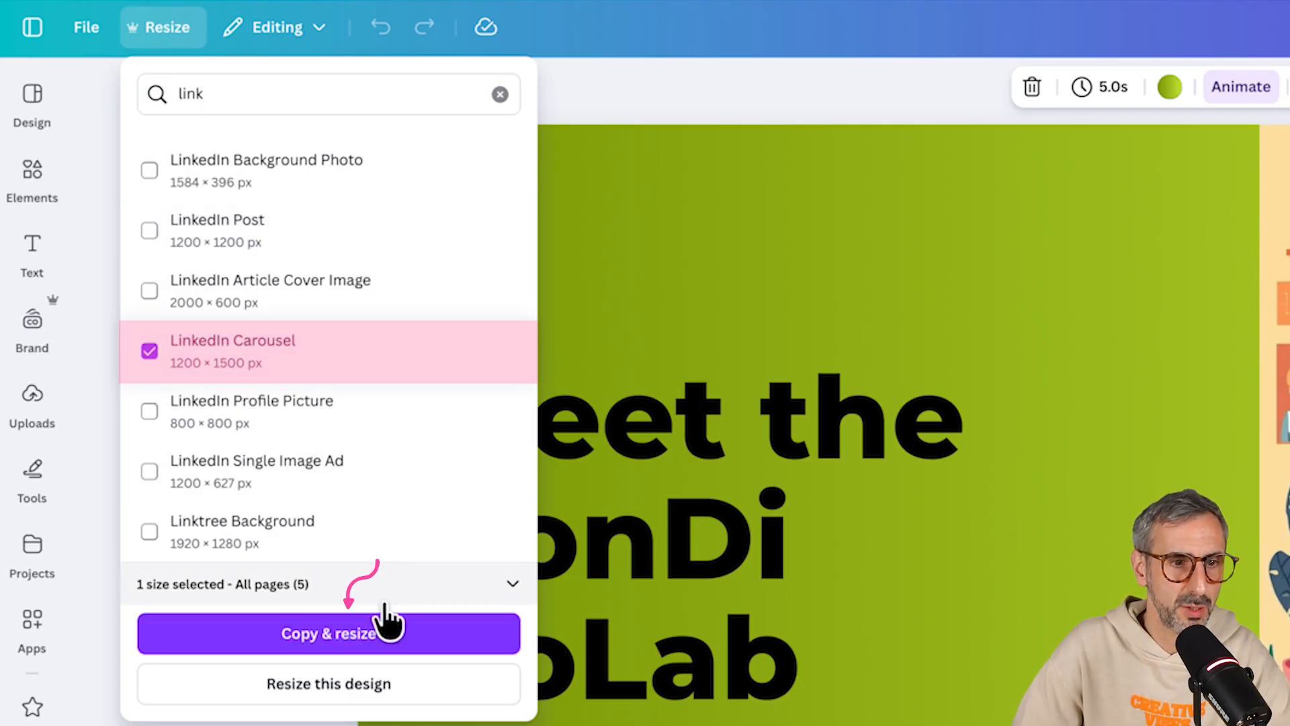
left_click(321, 692)
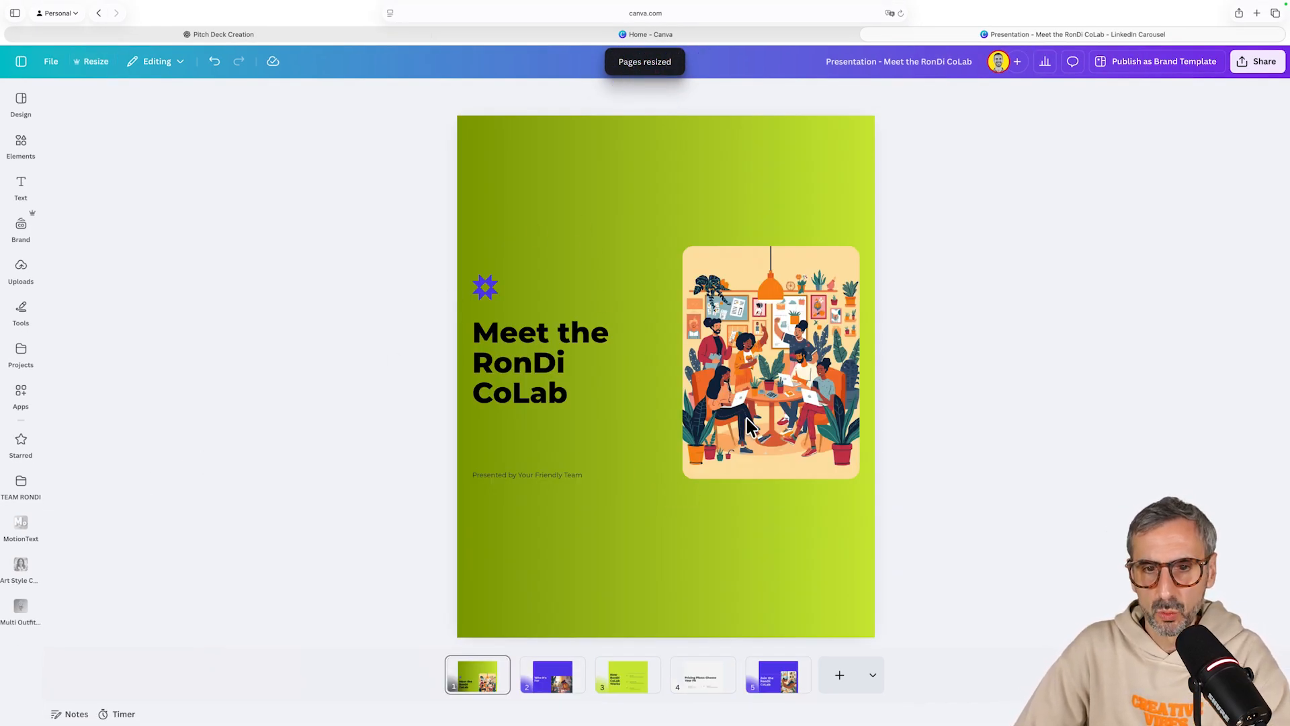
- Check the layout of each resized carousel page and return to page 1
left_click(537, 685)
left_click(630, 689)
left_click(702, 687)
left_click(758, 686)
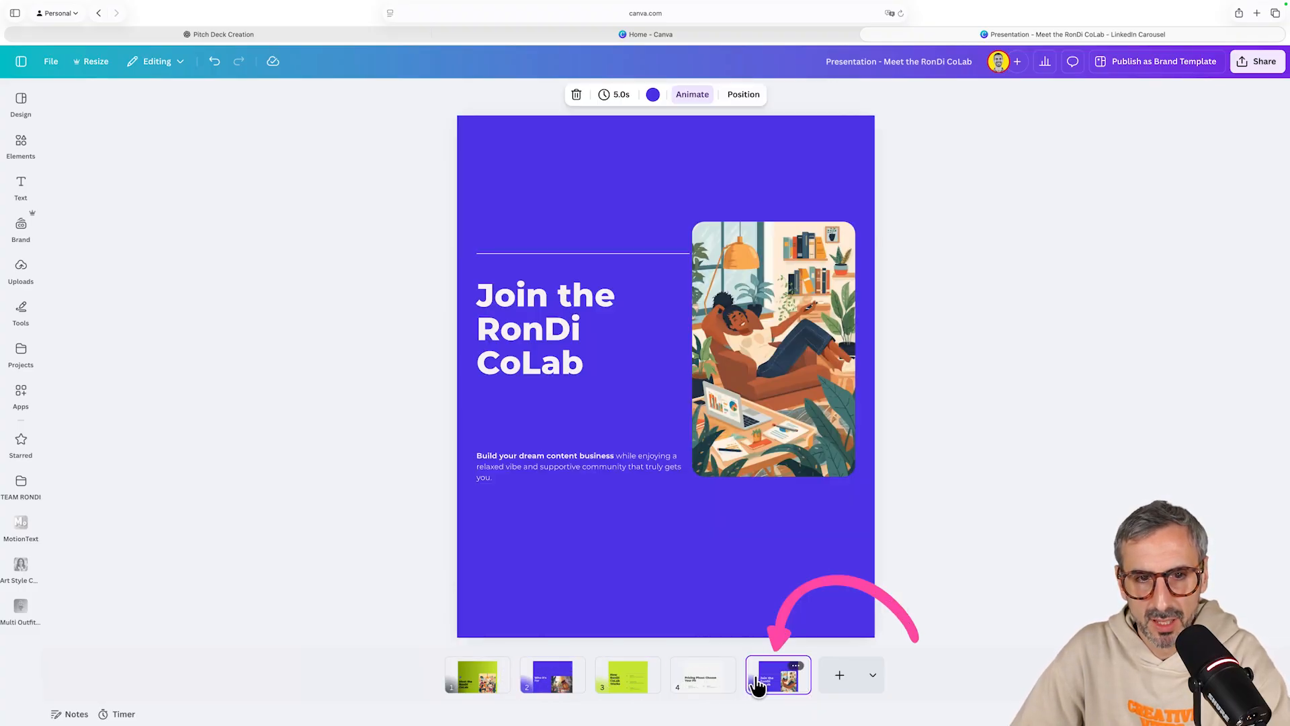
left_click(476, 679)
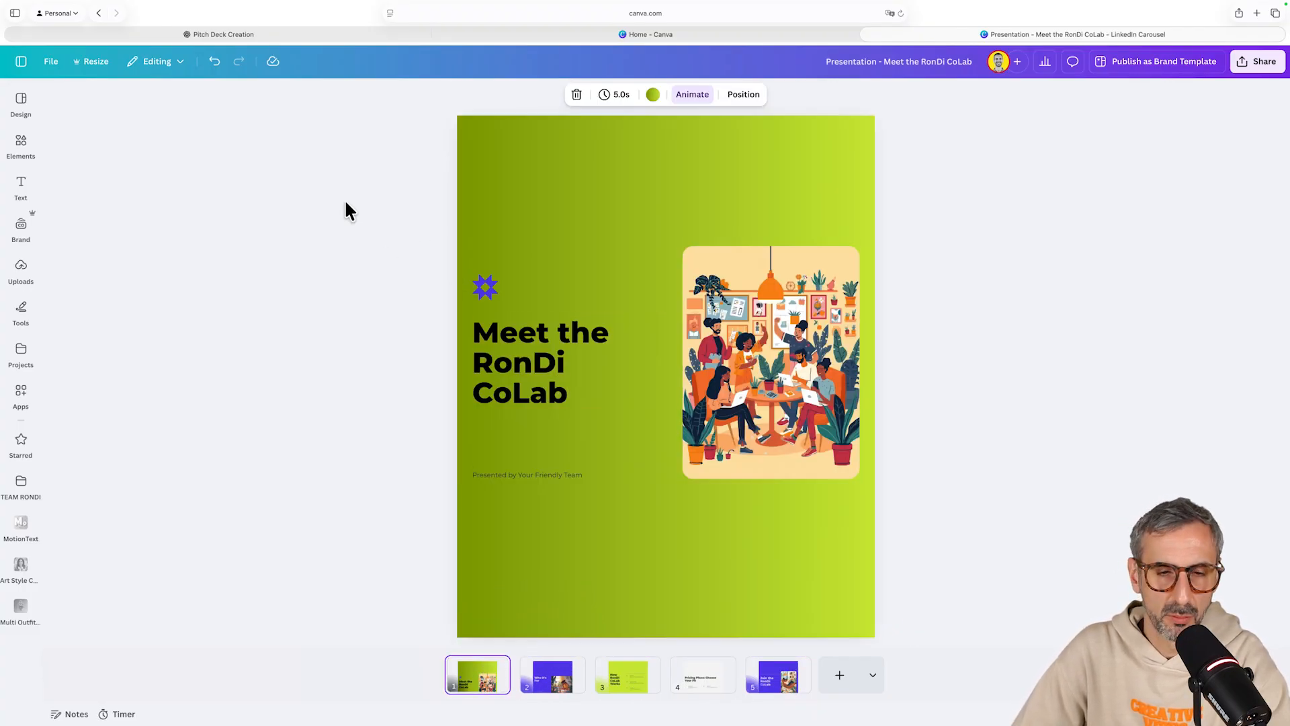
- Delete the "Presented by Your Friendly Team" line from page 1 and move the star and heading to the upper part of the page
left_click_drag(313, 167, 613, 412)
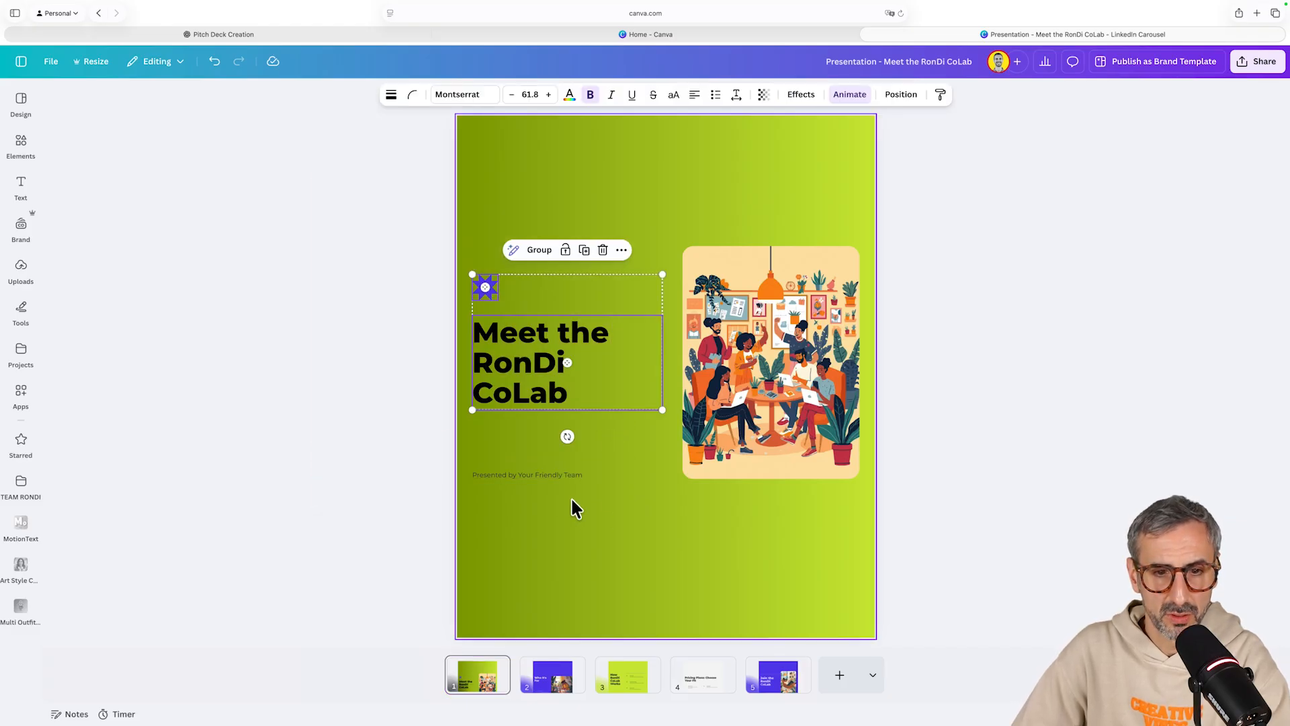
left_click(561, 503)
left_click(553, 474)
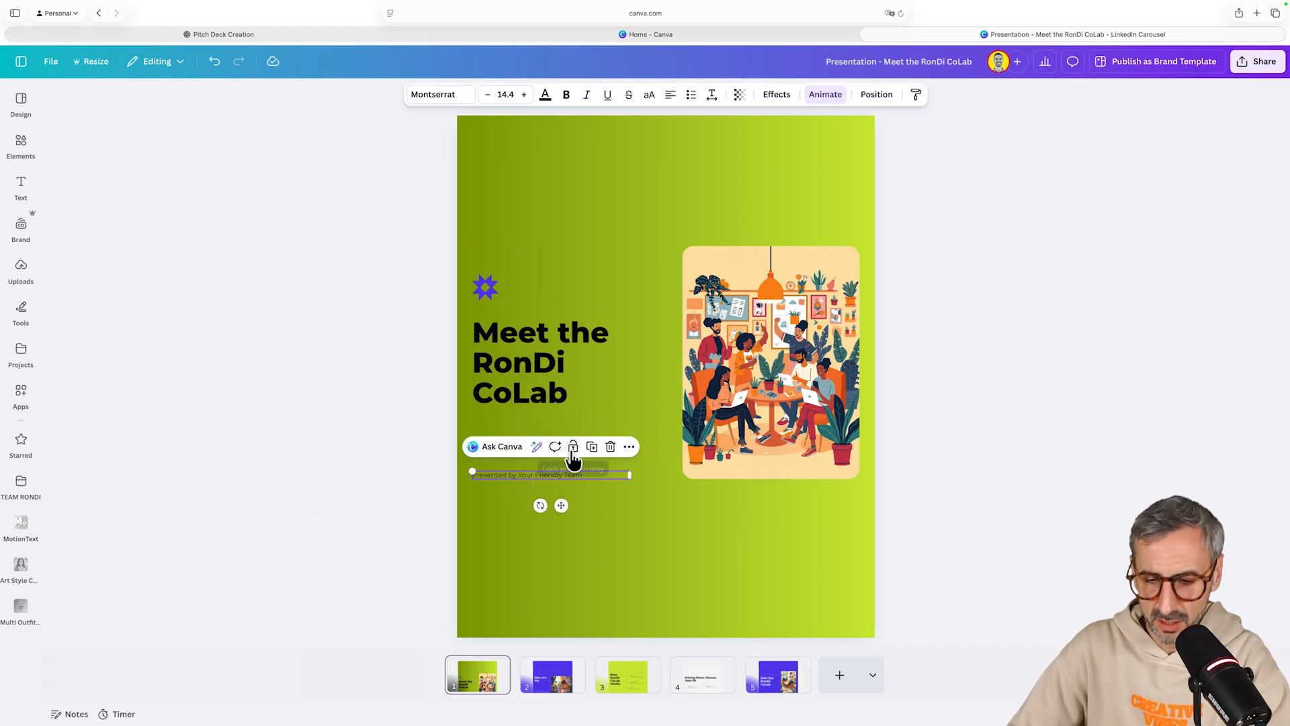
key("Delete")
left_click_drag(574, 393, 602, 273)
- Move the illustration below the heading on page 1 and enlarge its frame to fill the width between the side margins
left_click_drag(789, 403, 608, 518)
left_click_drag(677, 471, 848, 484)
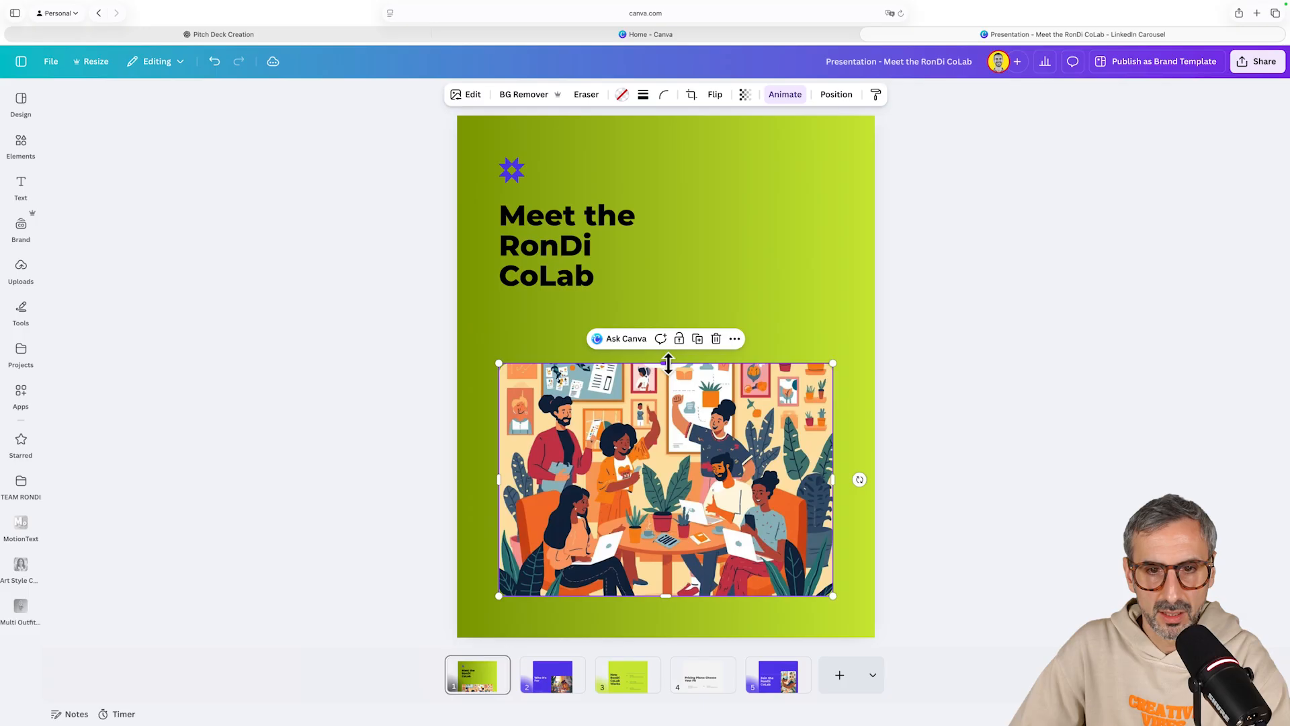
left_click_drag(667, 363, 667, 322)
- Widen the "Meet the RonDi CoLab" heading so it wraps onto two lines, and place it beside the star
left_click(559, 221)
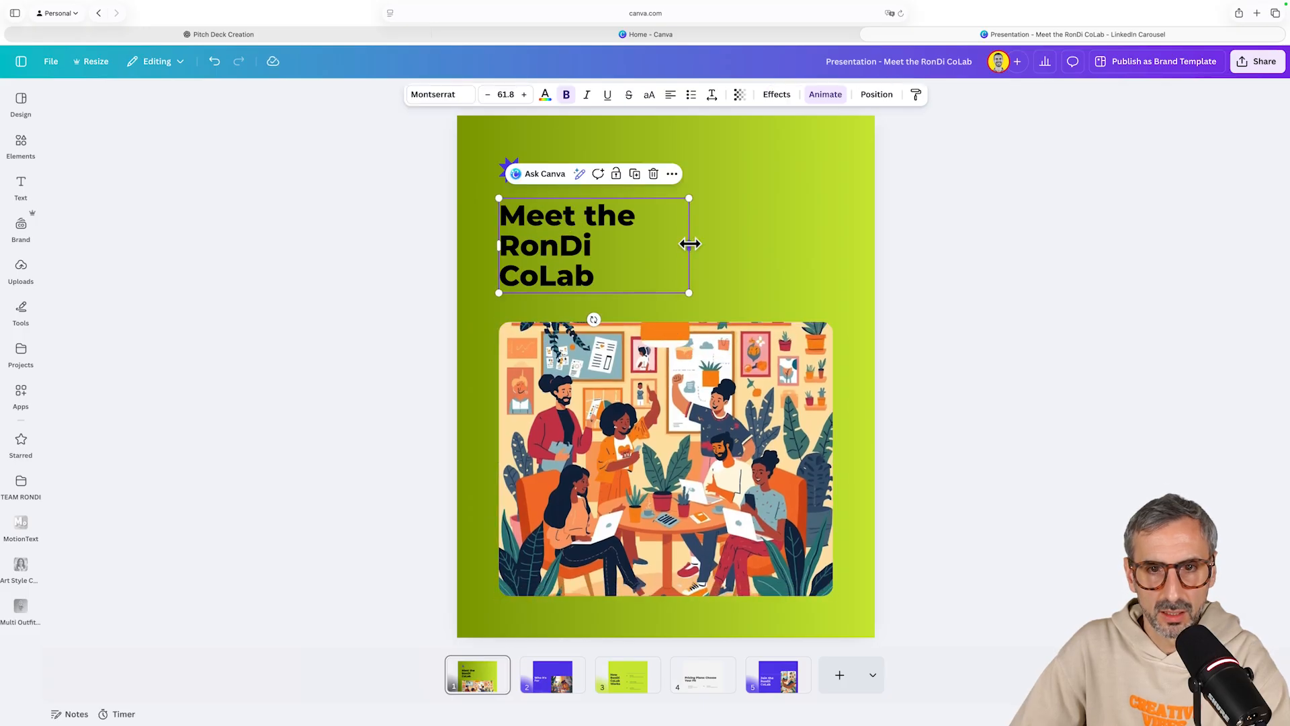
left_click_drag(690, 243, 743, 250)
left_click_drag(616, 232, 657, 190)
- Add the black "The RonDi Co-Lab" logo from the brand kit to page 1 and reduce its size
left_click(503, 173)
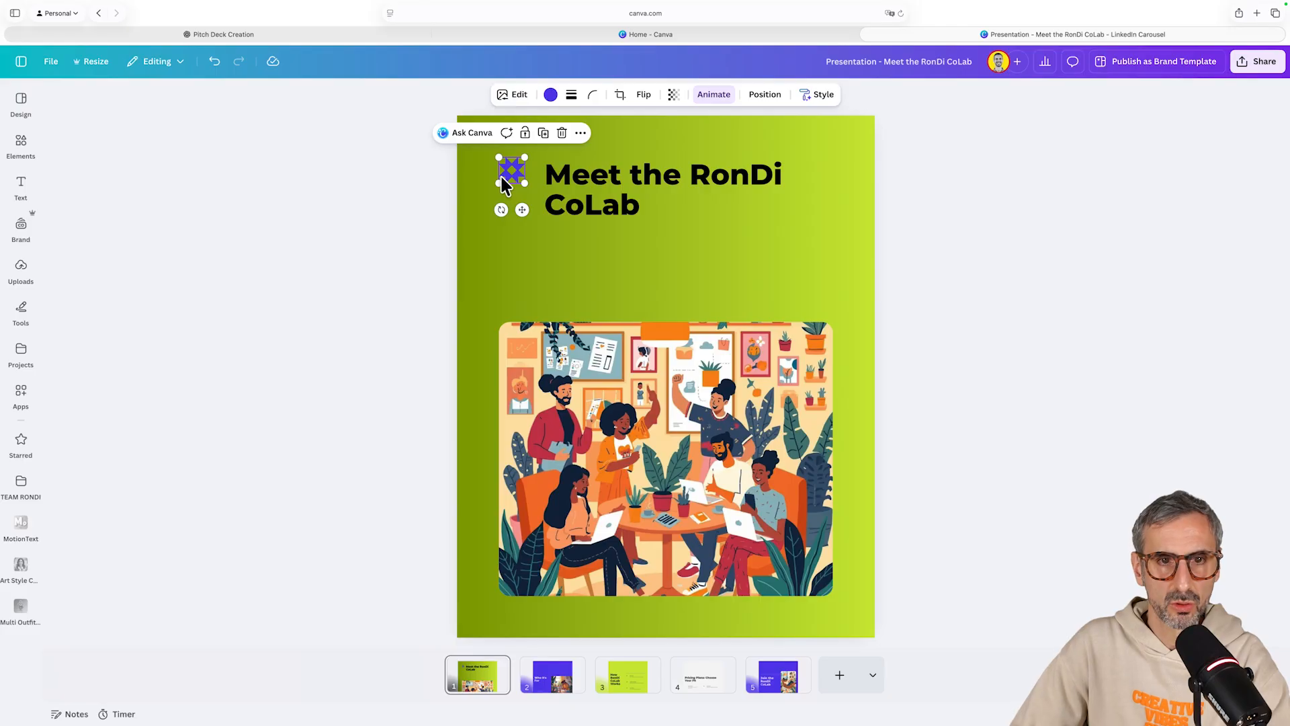
left_click(21, 227)
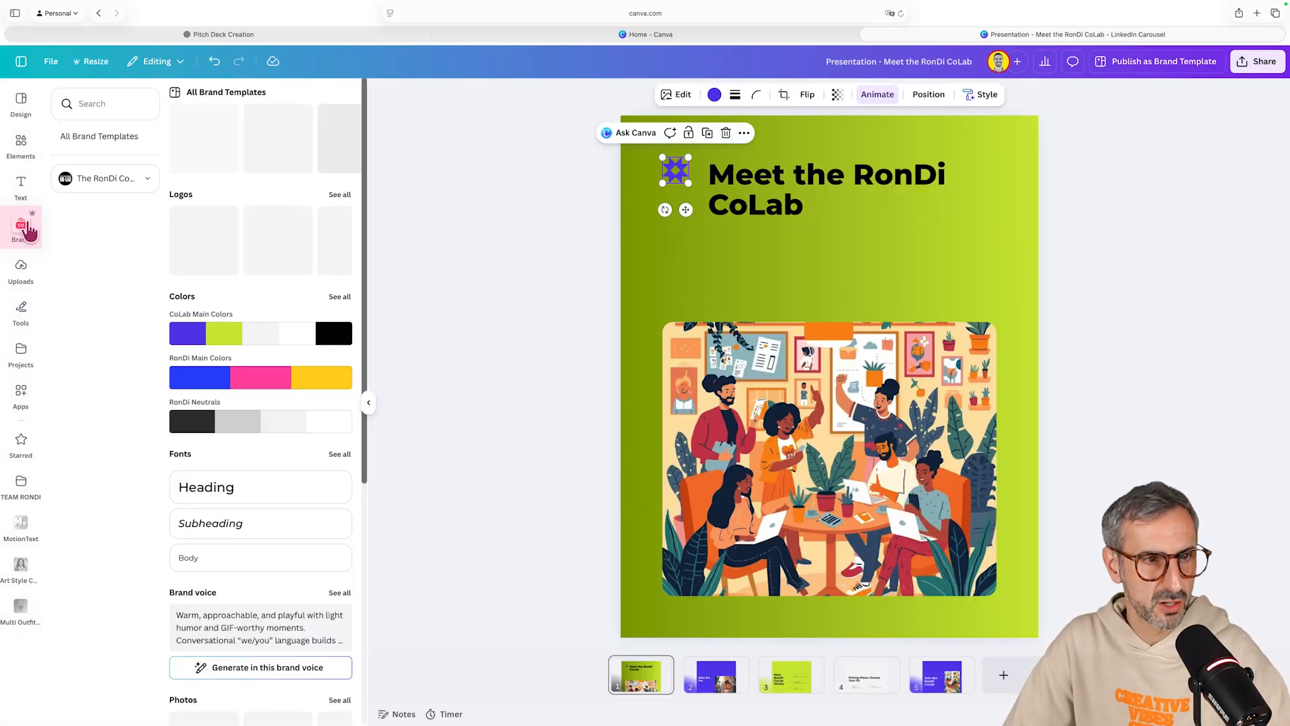
left_click(205, 242)
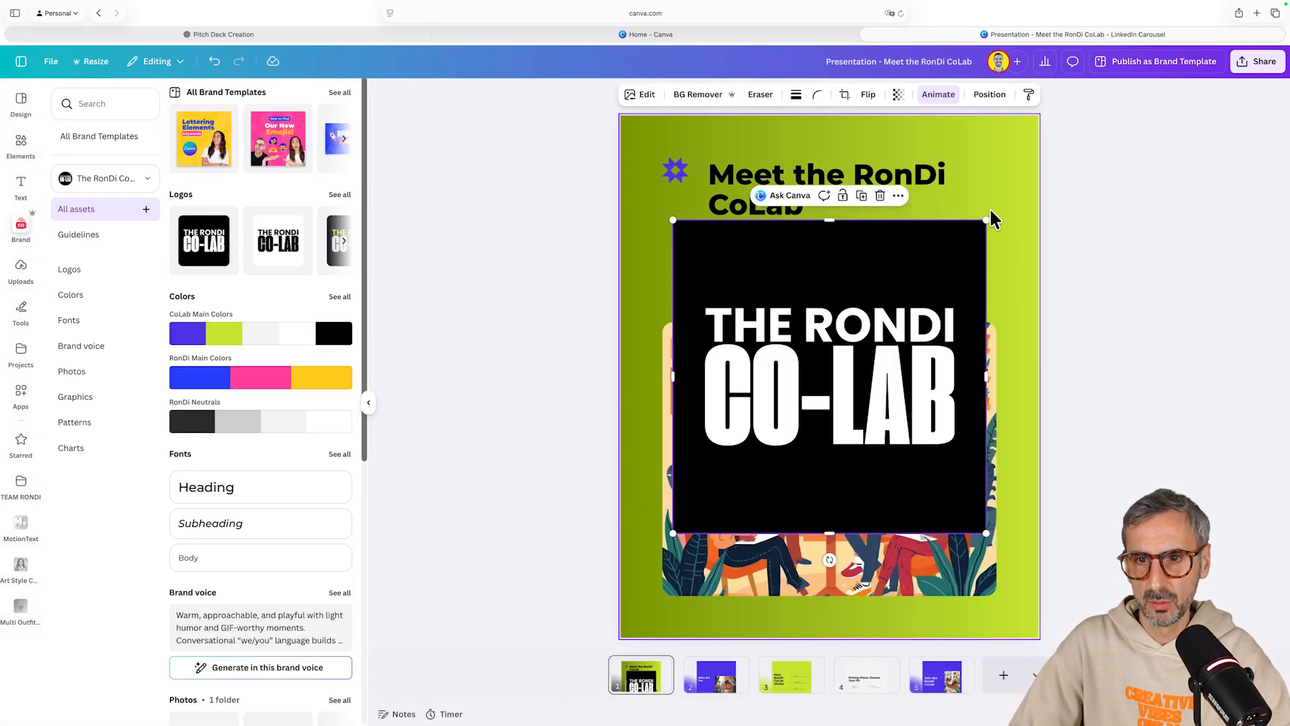
left_click_drag(984, 223, 793, 414)
- Shift the heading toward the right margin and replace the star with the logo, scaled down to about the heading's height
left_click(840, 176)
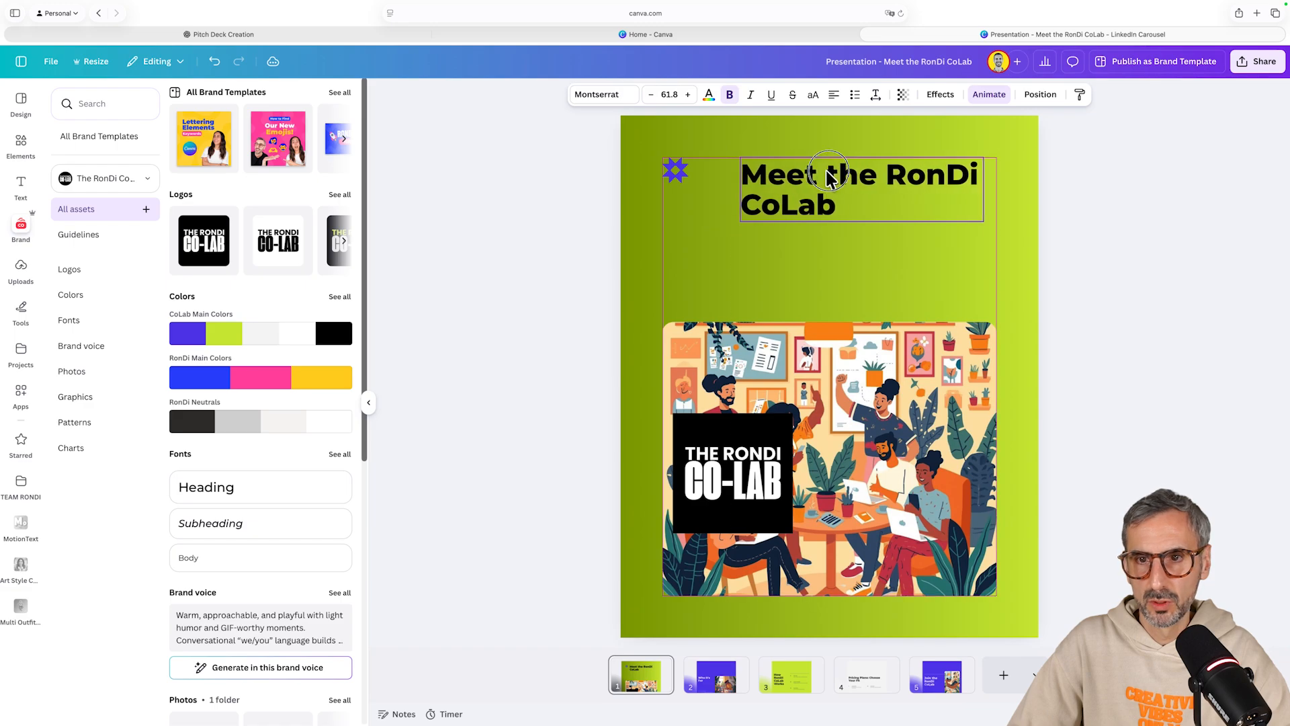
left_click_drag(743, 386, 713, 269)
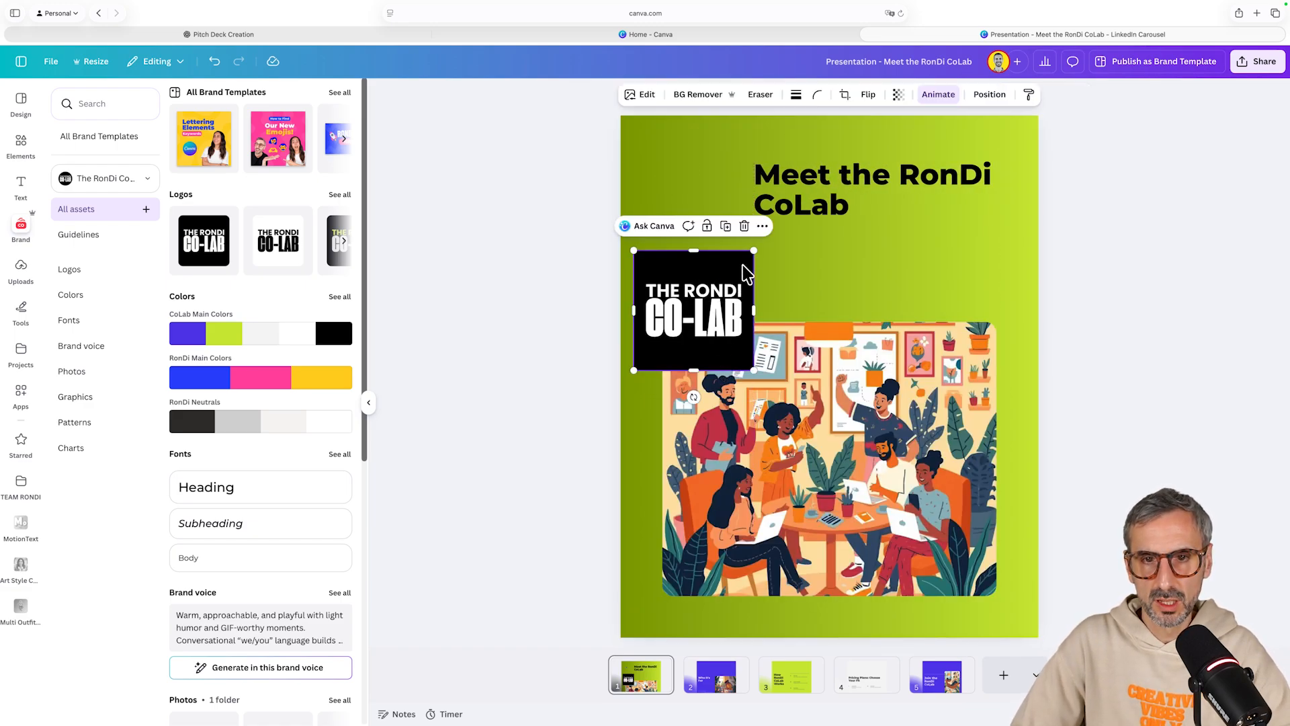
left_click_drag(754, 251, 708, 308)
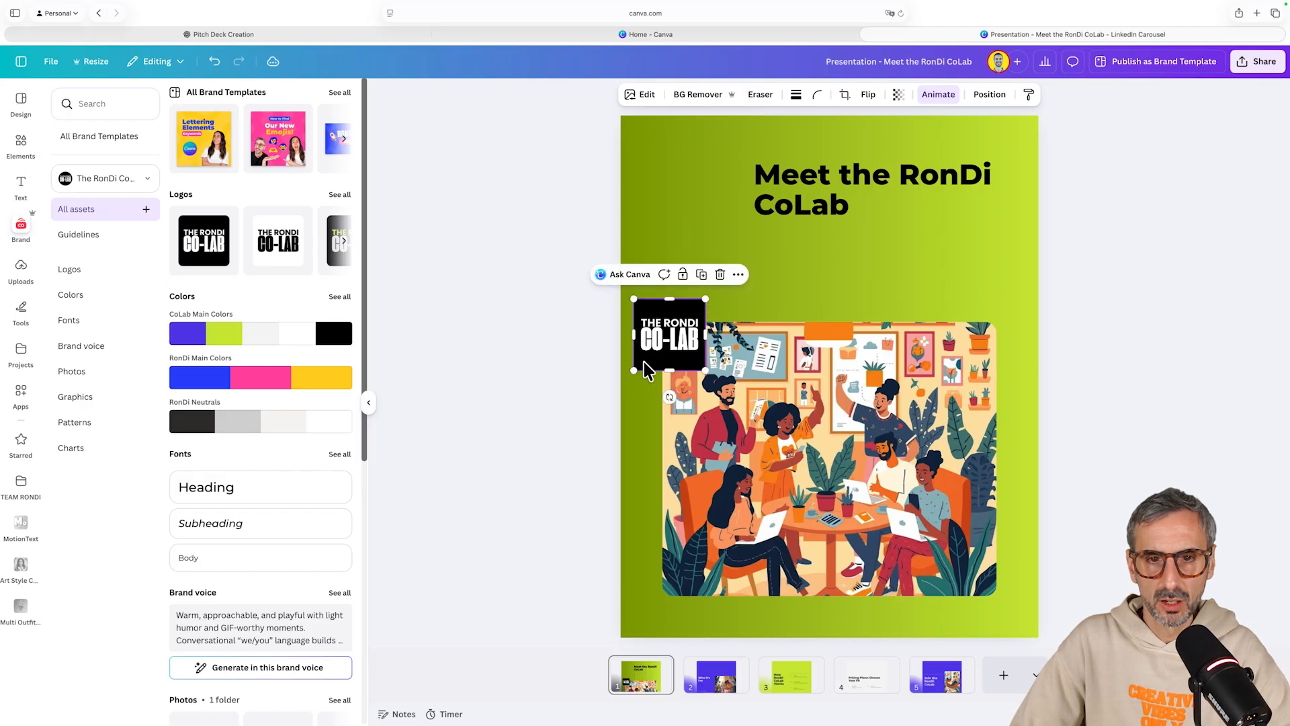
left_click_drag(657, 348, 684, 210)
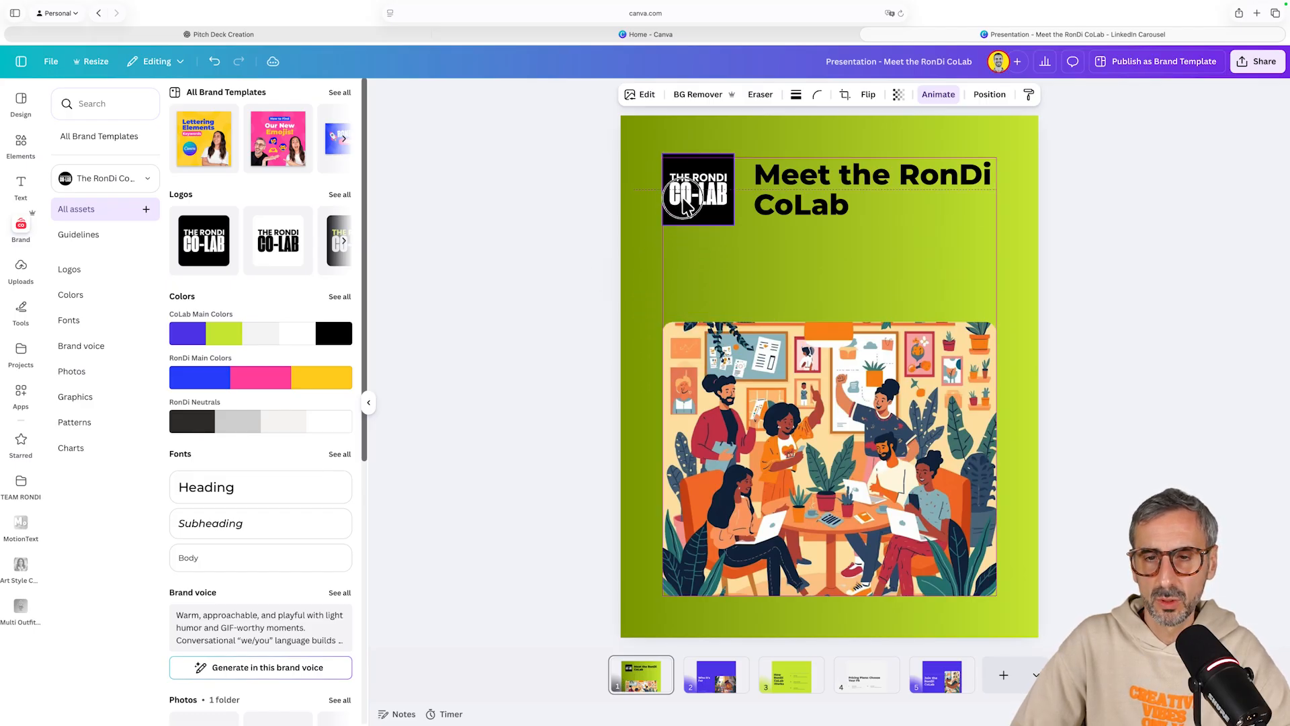
- Narrow the heading's text box so the line breaks after "Meet the", and shift it slightly away from the logo
left_click(758, 195)
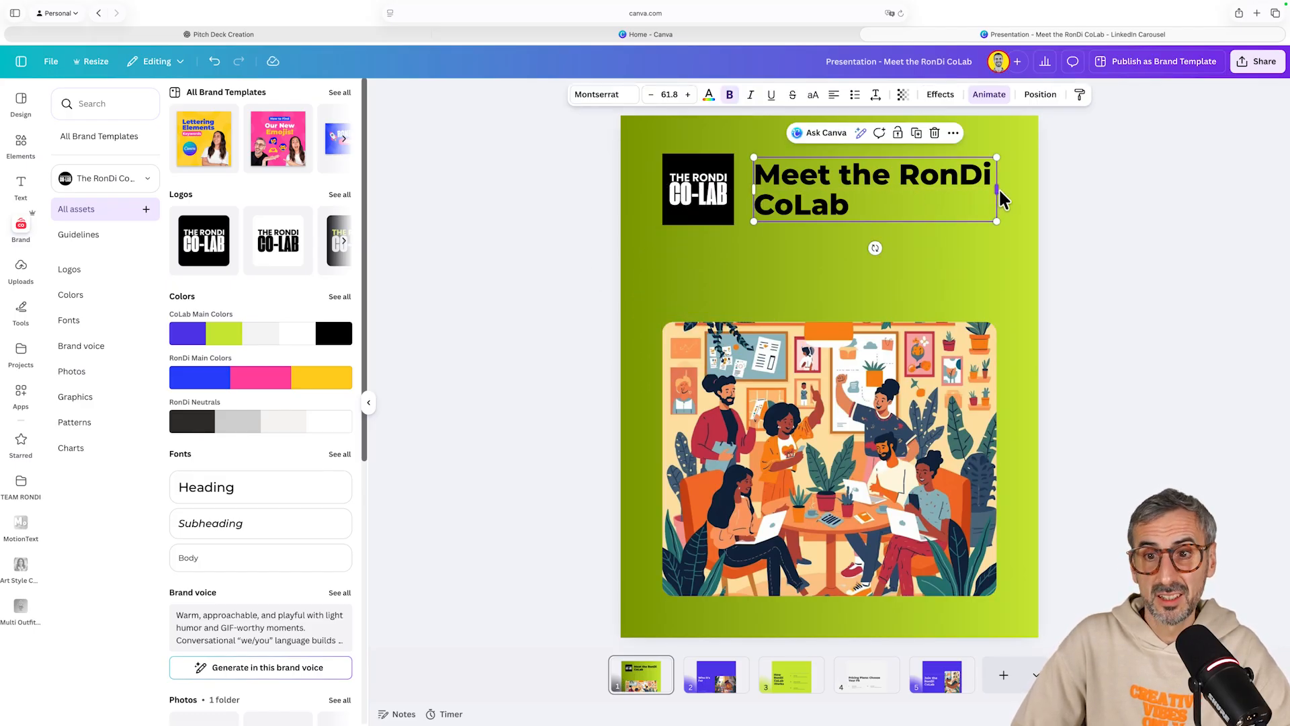
left_click_drag(998, 190, 977, 192)
left_click_drag(889, 203, 904, 209)
- Align the logo with the illustration's left edge and the heading's top, and round its corners slightly
left_click_drag(714, 204, 724, 207)
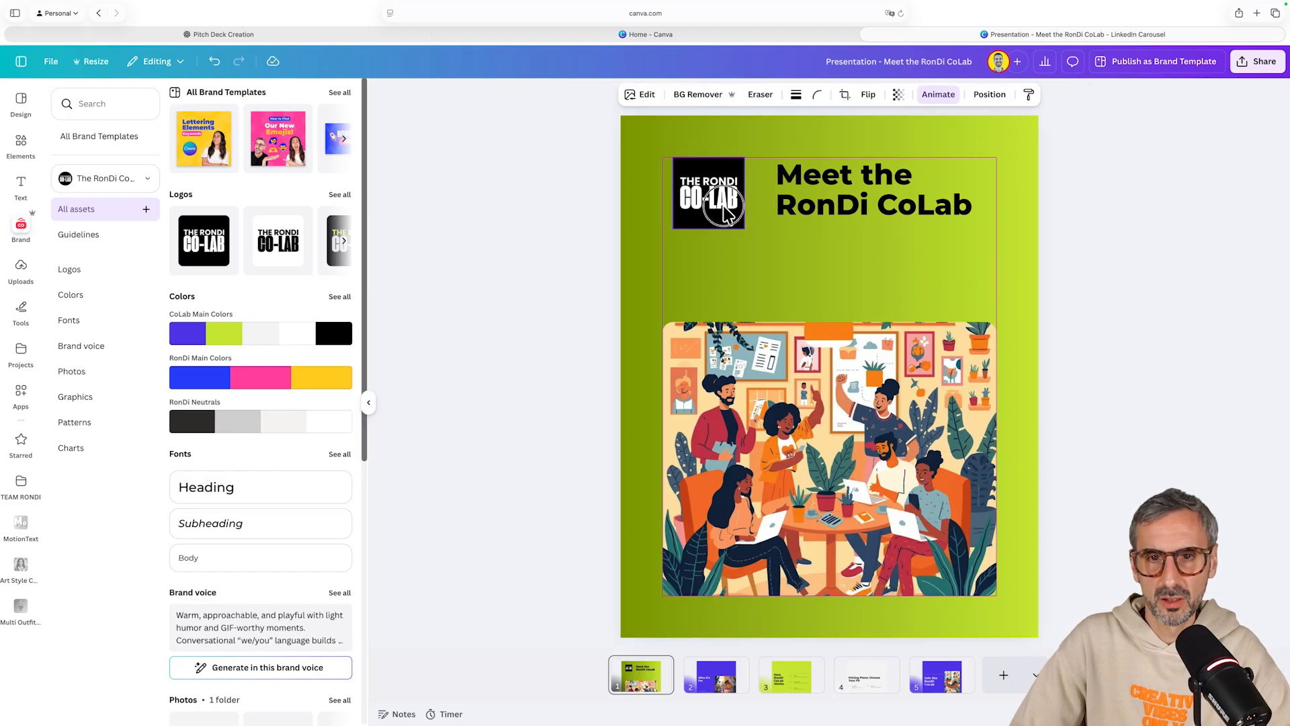
left_click(817, 95)
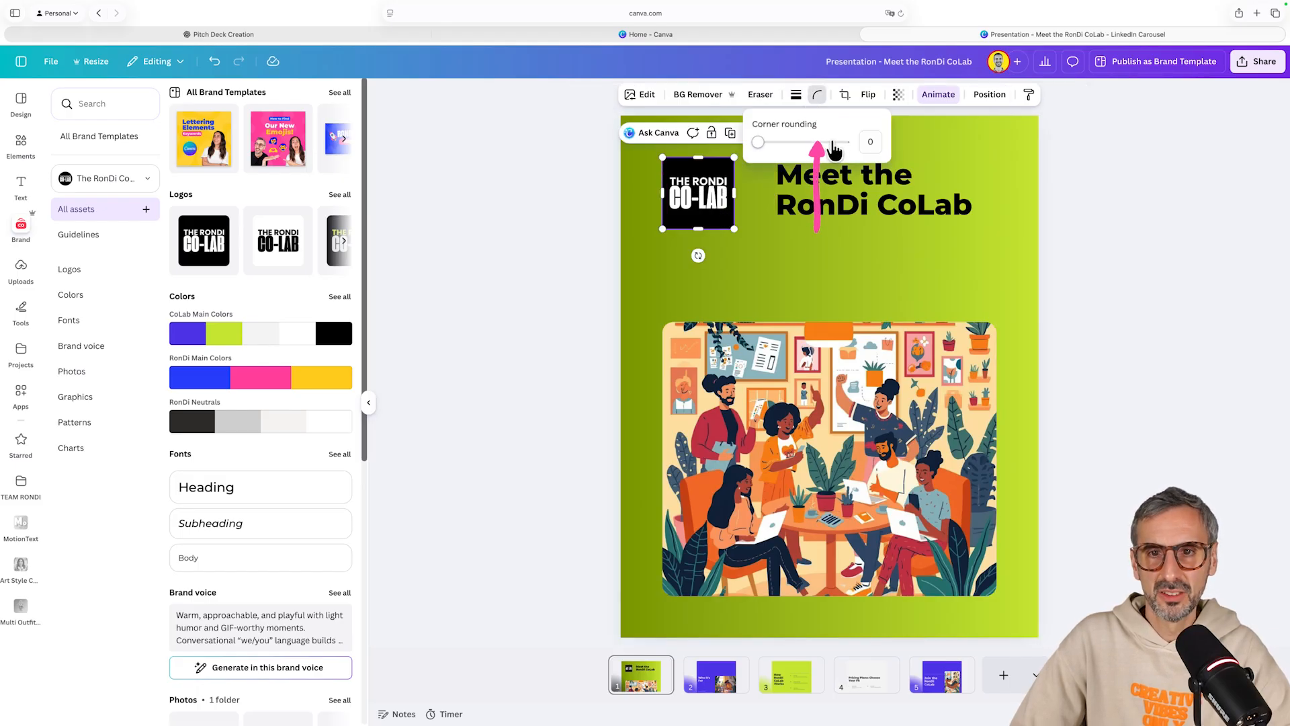
left_click(703, 288)
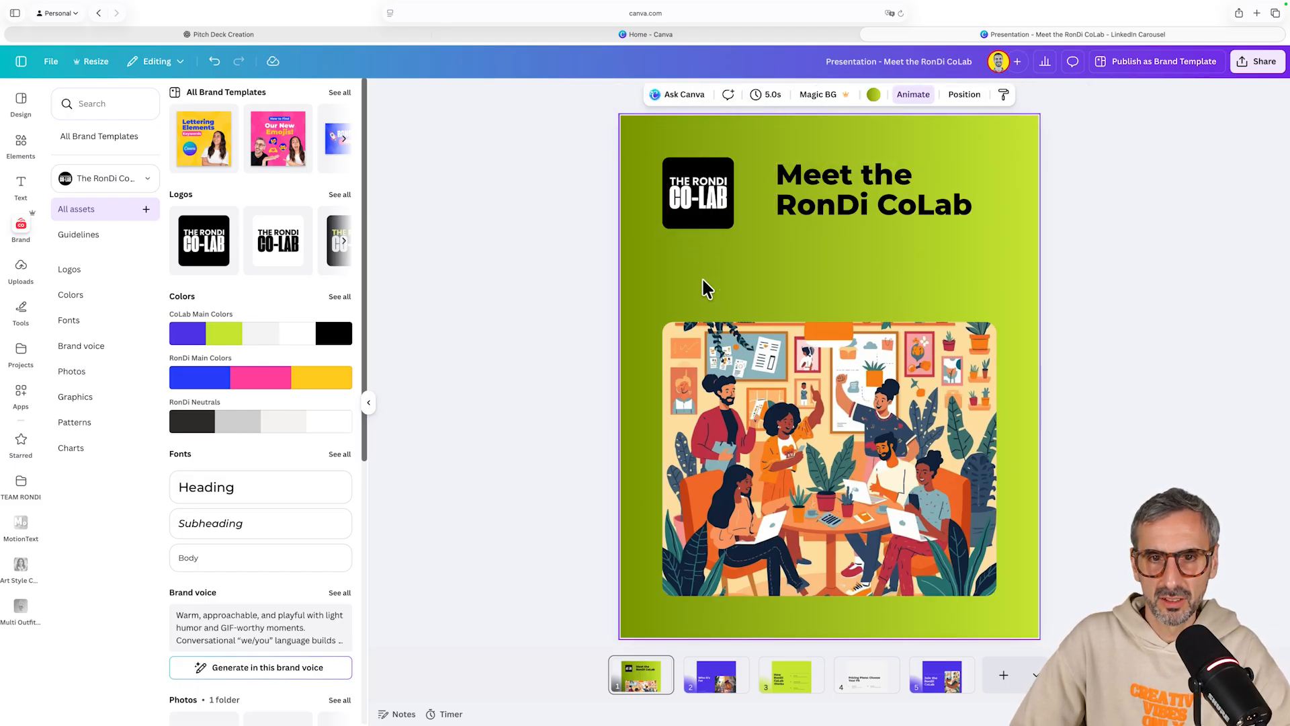
- Extend the top edge of the illustration's frame upward to fill the gap below the logo and heading
left_click(830, 327)
left_click_drag(828, 322, 829, 268)
left_click(1087, 422)
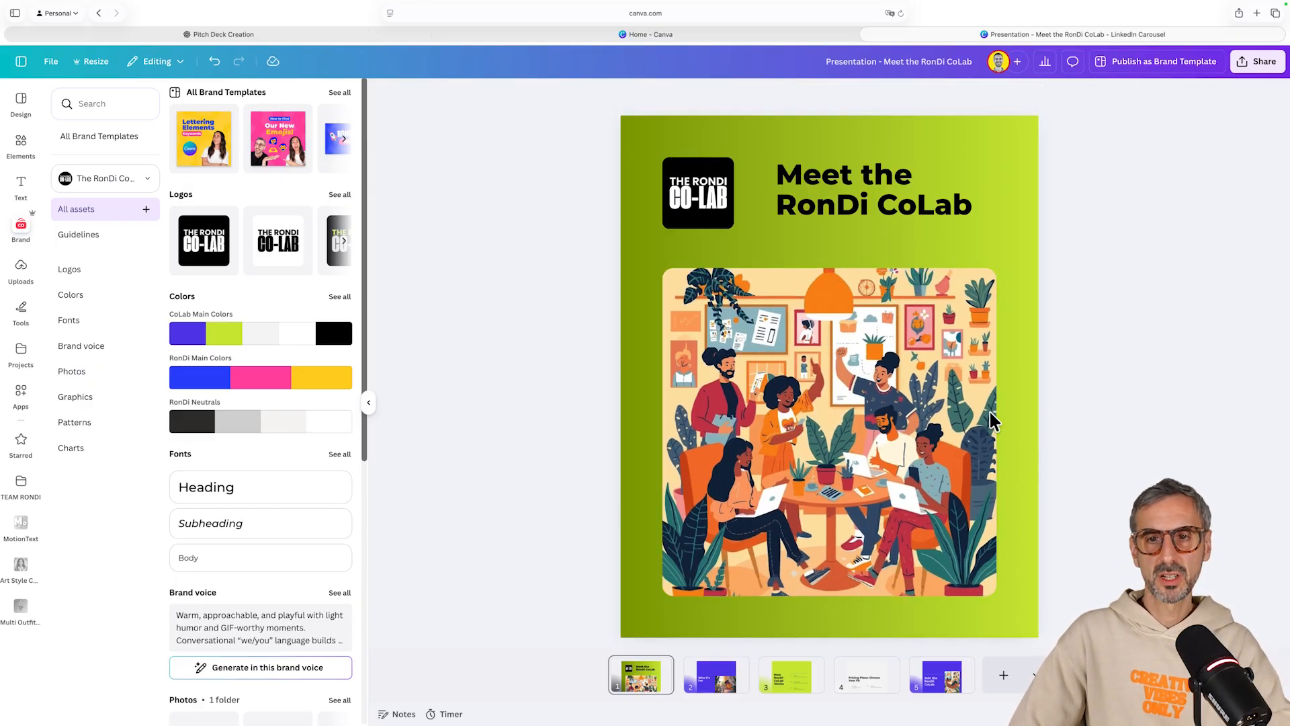